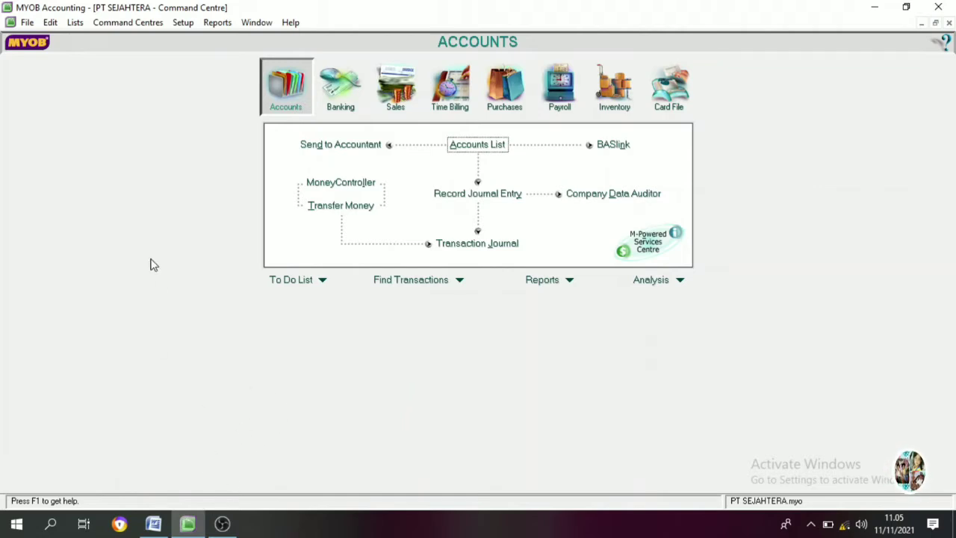
Step: Arrange MYOB and the Word transaction document side by side and bring the Dokumen 1 petty cash voucher into view
key("super")
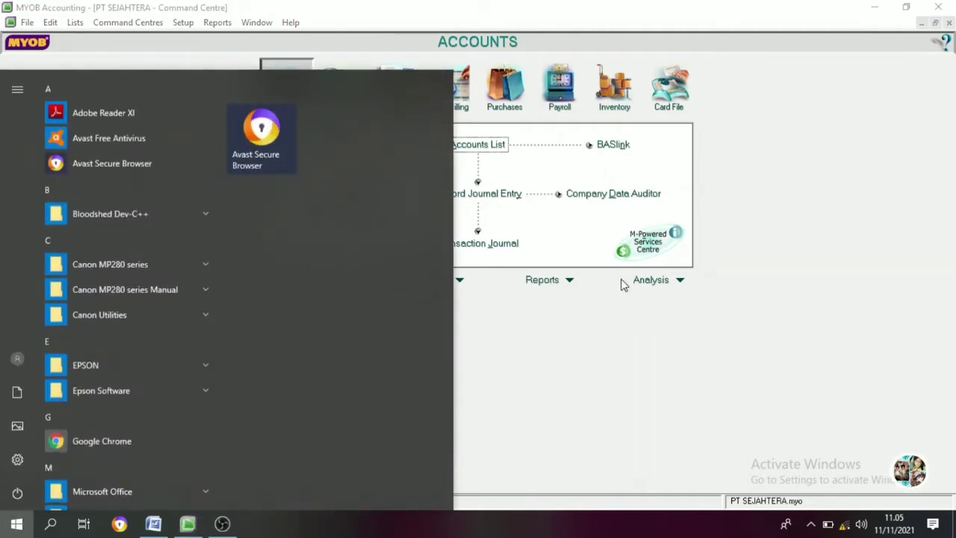
key("super")
key("super+Left")
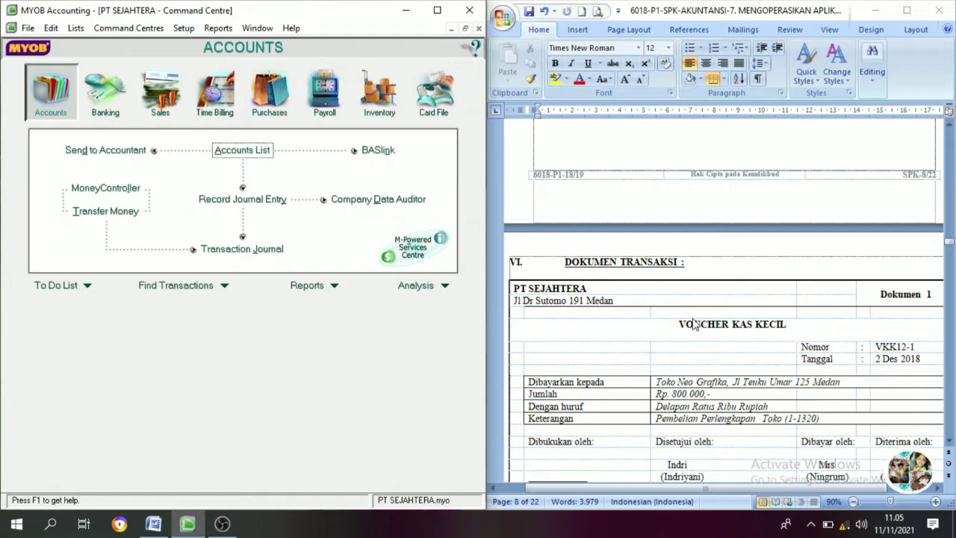
scroll(698, 351, "down", 8)
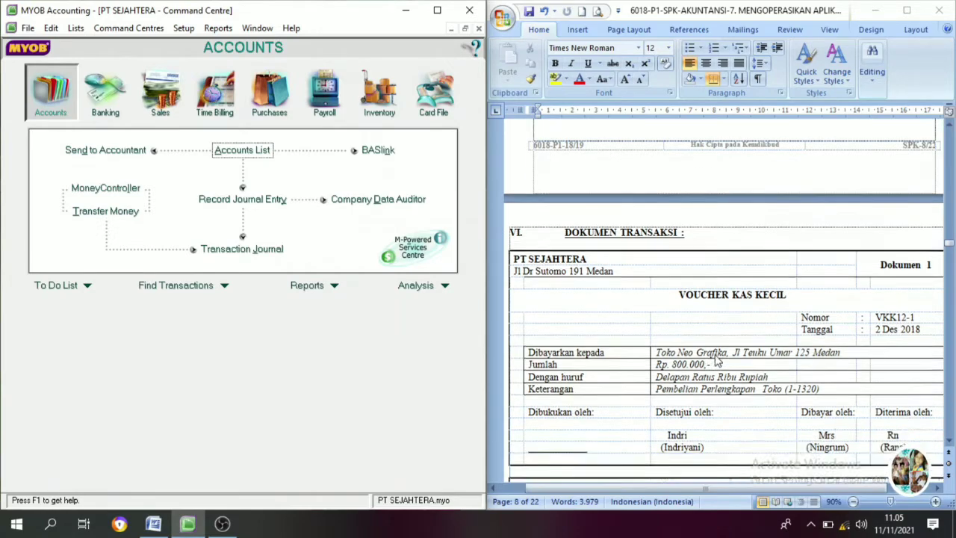
scroll(716, 336, "up", 7)
scroll(716, 336, "up", 3)
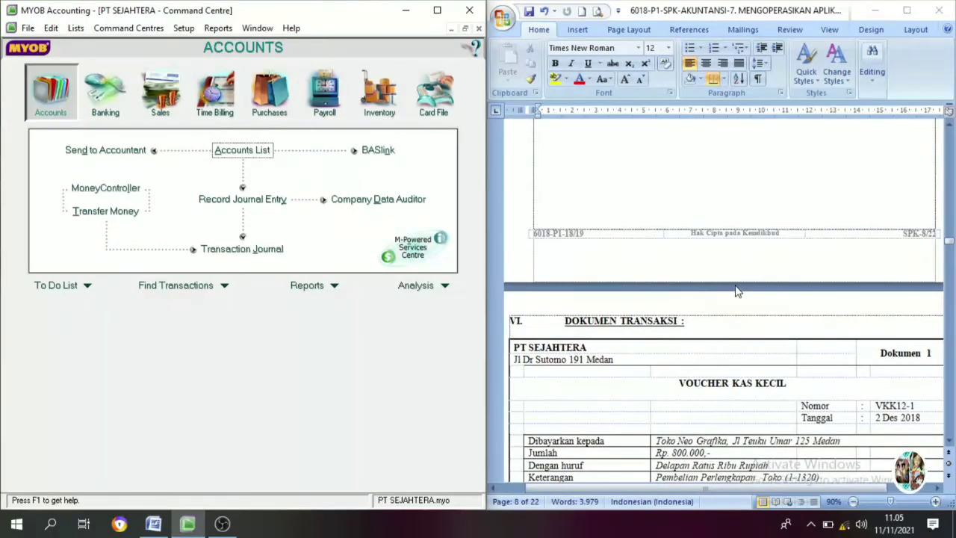
scroll(728, 295, "down", 4)
scroll(550, 317, "up", 7)
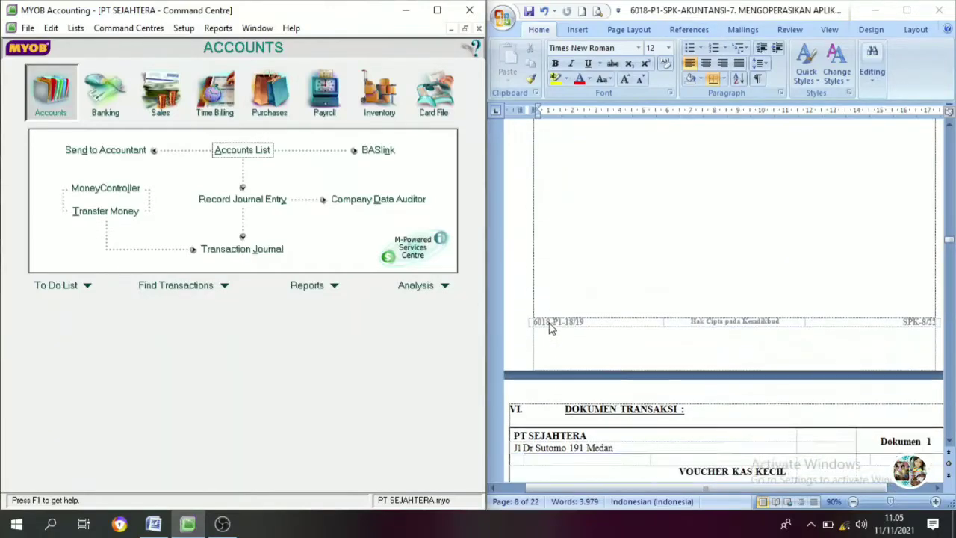
scroll(555, 329, "down", 8)
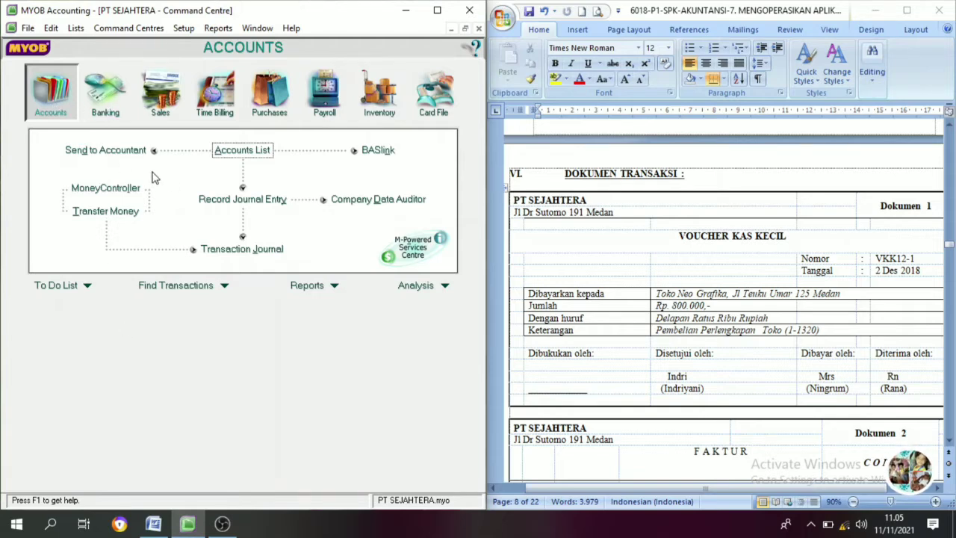
Step: Examine the company file's account reconciliation in Company Data Auditor and run its transaction review
left_click(381, 200)
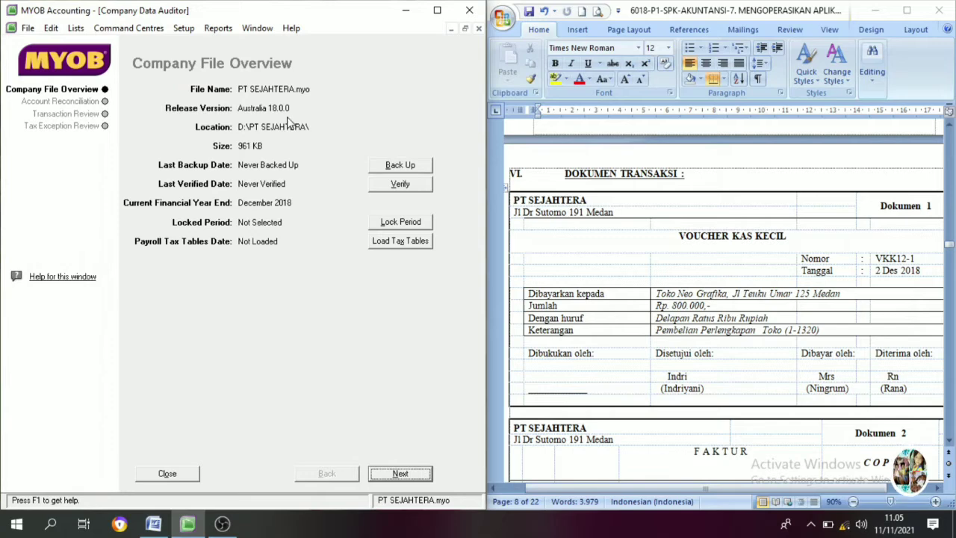
left_click(63, 102)
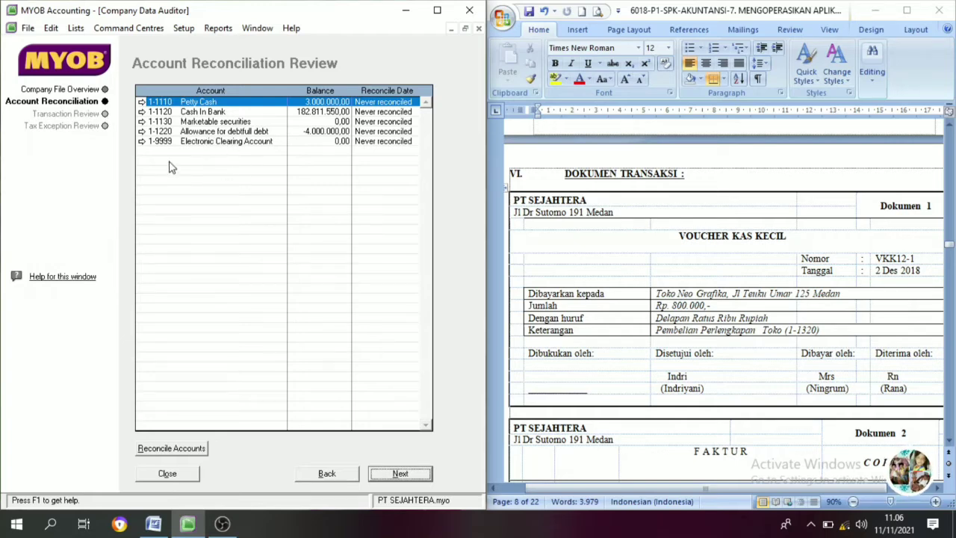
left_click(65, 114)
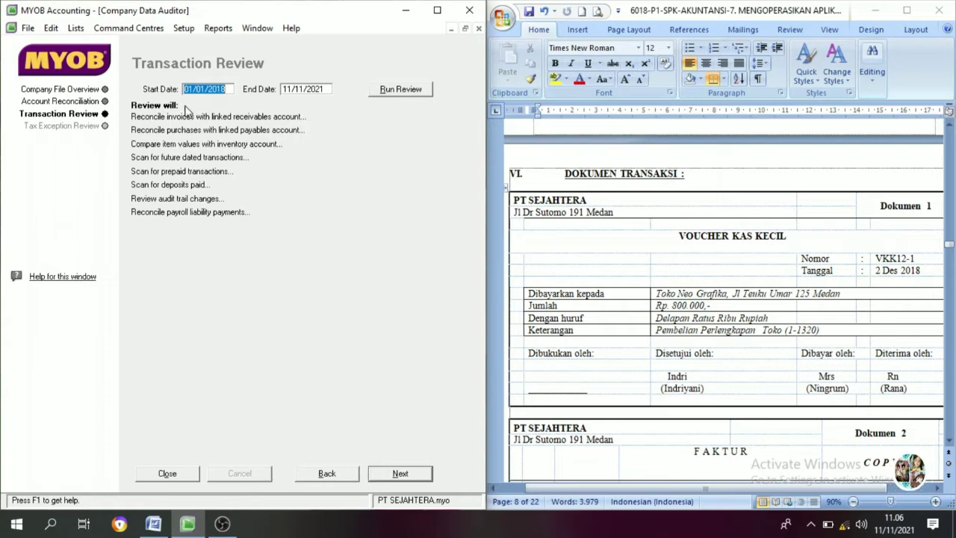
left_click(402, 95)
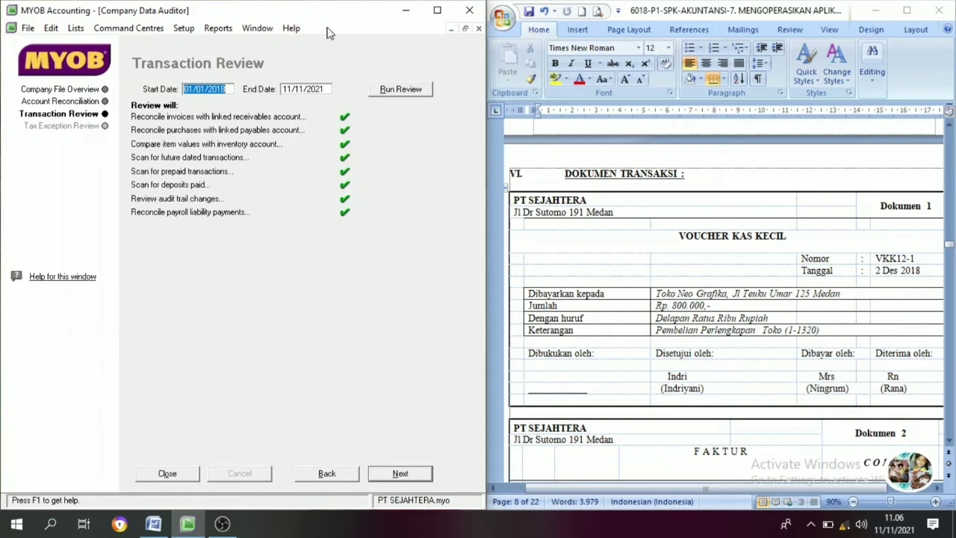
Step: Run the tax exception review and finish the company data audit without printing the summary report
left_click(402, 472)
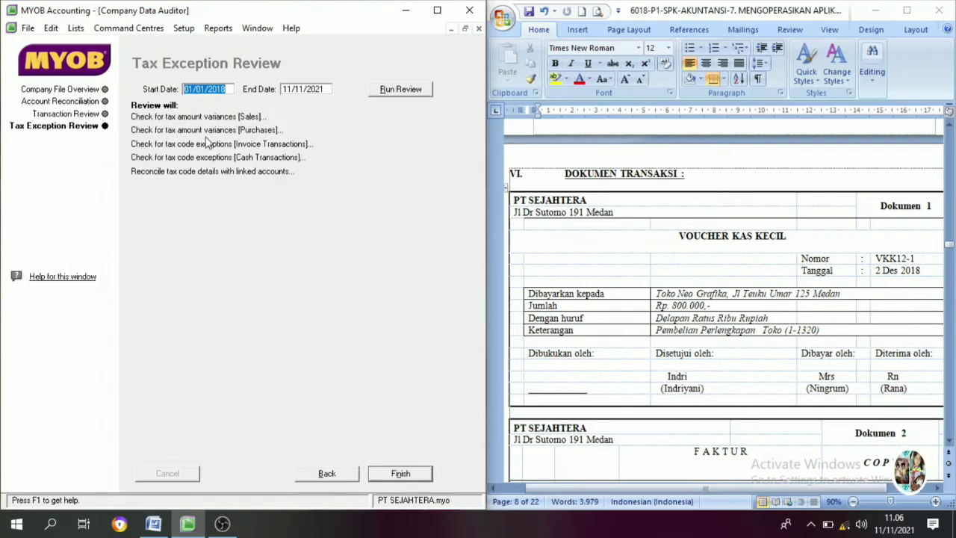
left_click(399, 91)
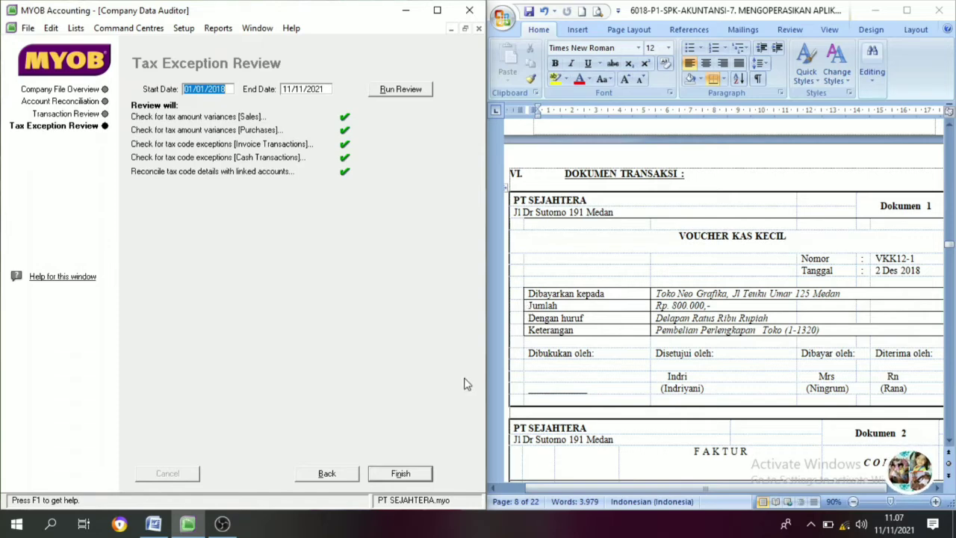
left_click(400, 473)
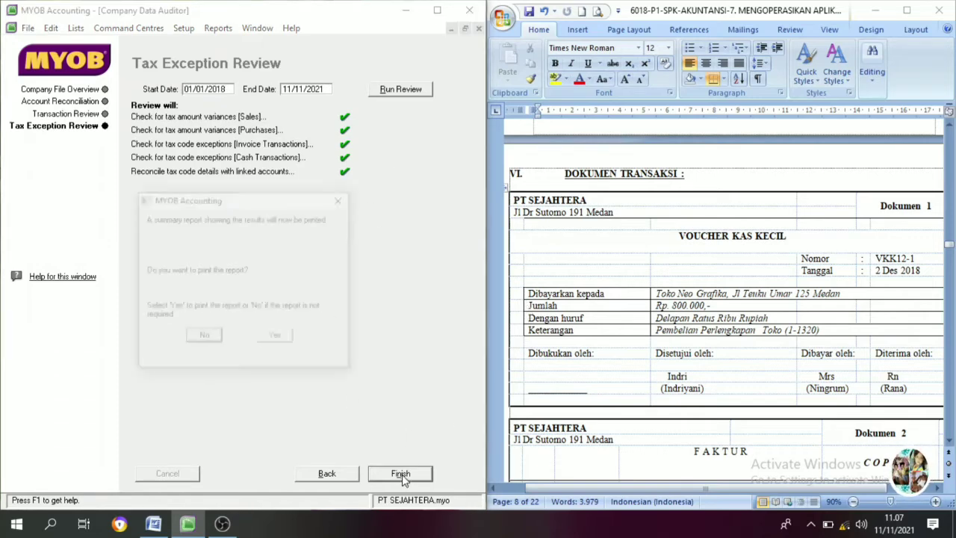
left_click(214, 337)
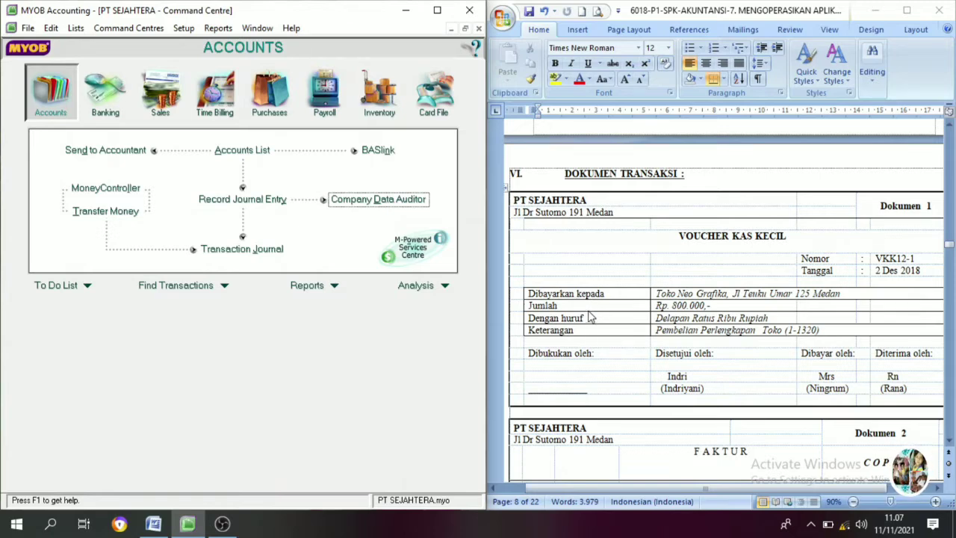
Step: Consult the Dokumen 1 petty cash voucher in Word and open a Spend Money entry in MYOB
scroll(691, 281, "down", 1)
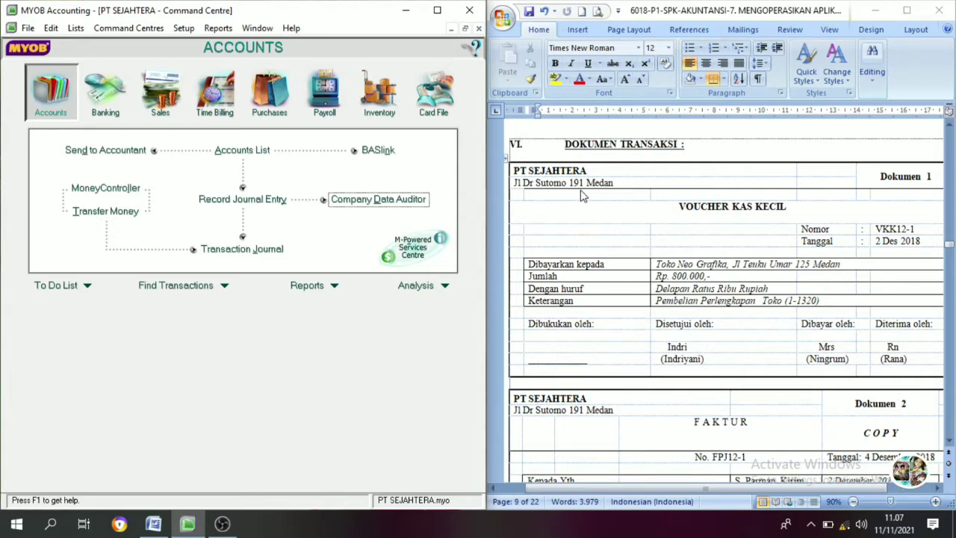
left_click(678, 230)
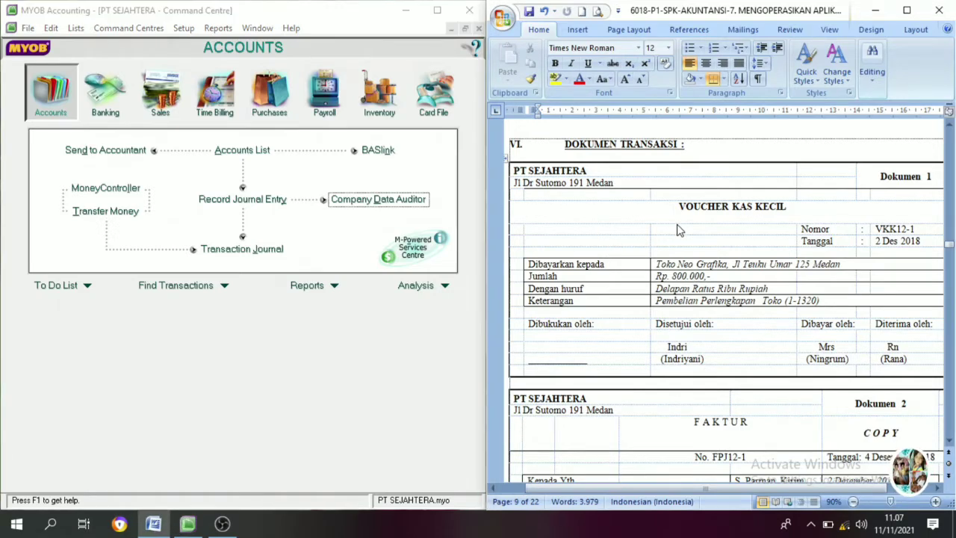
left_click(650, 177)
left_click(595, 176)
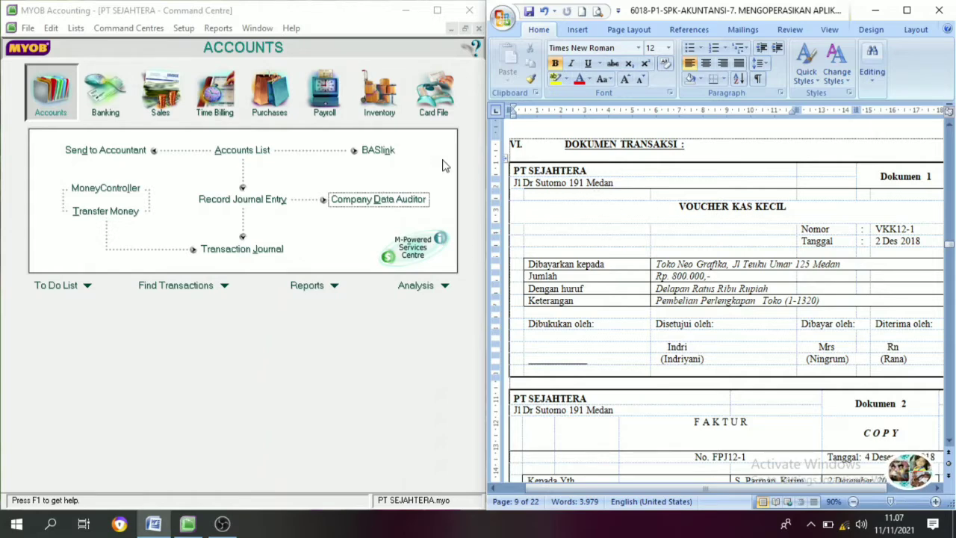
left_click(100, 112)
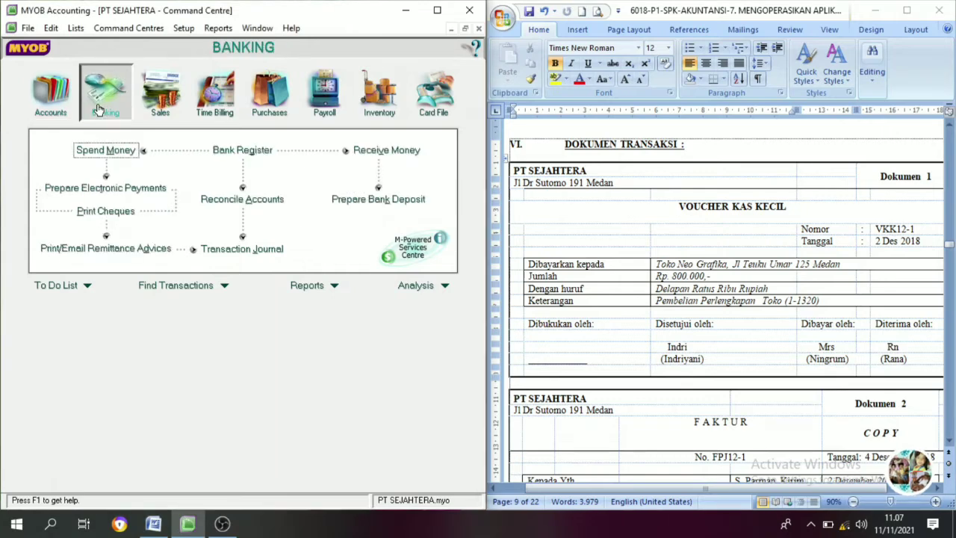
left_click(109, 152)
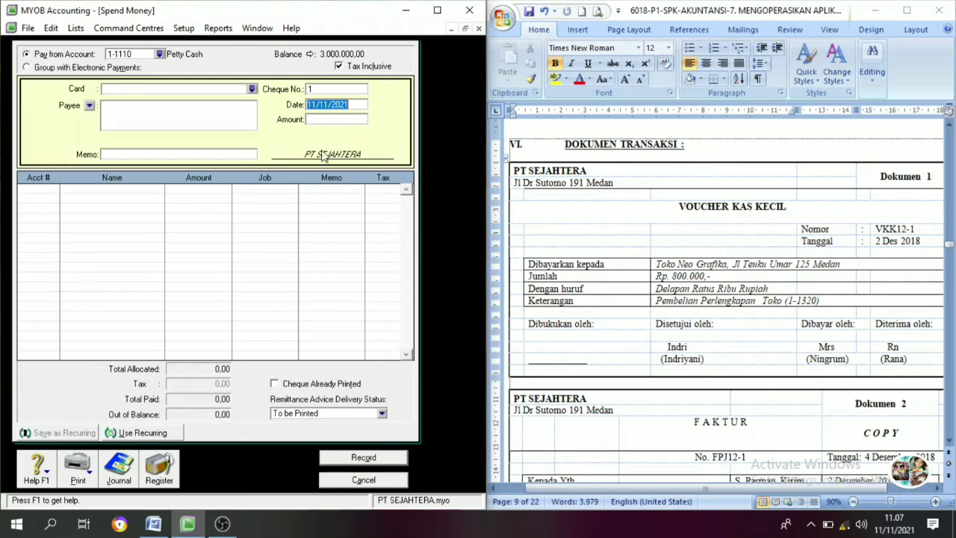
Step: Turn off Tax Inclusive for the payment and set its cheque number to VKK12-1
left_click(350, 67)
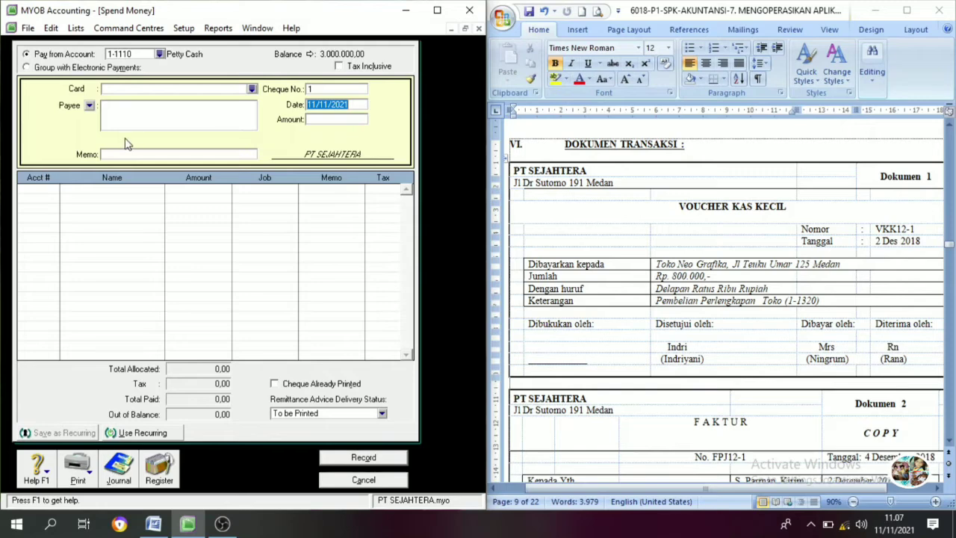
left_click(319, 89)
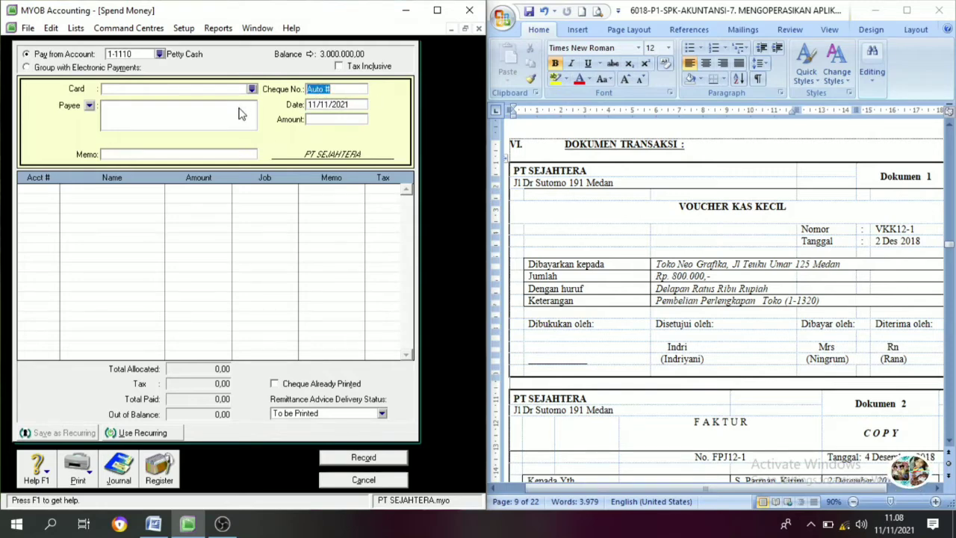
type("VKK12-1")
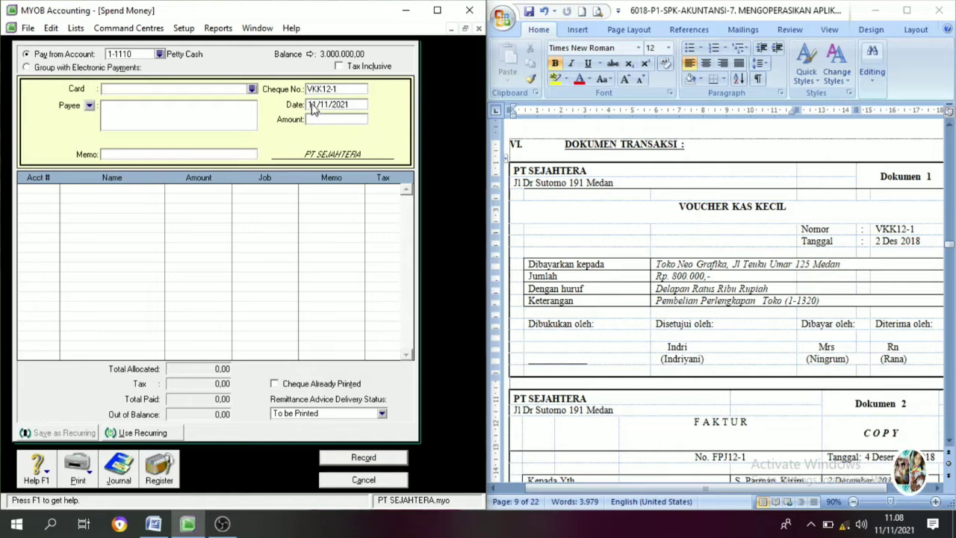
Step: Set the payment date to 02/12/2018, matching the voucher
left_click(312, 105)
key("BackSpace")
key("BackSpace")
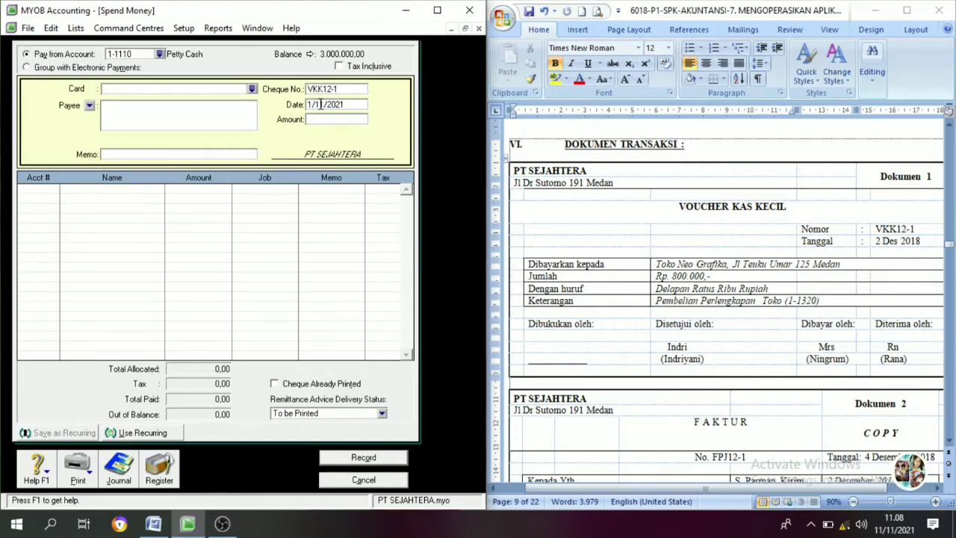
type("02")
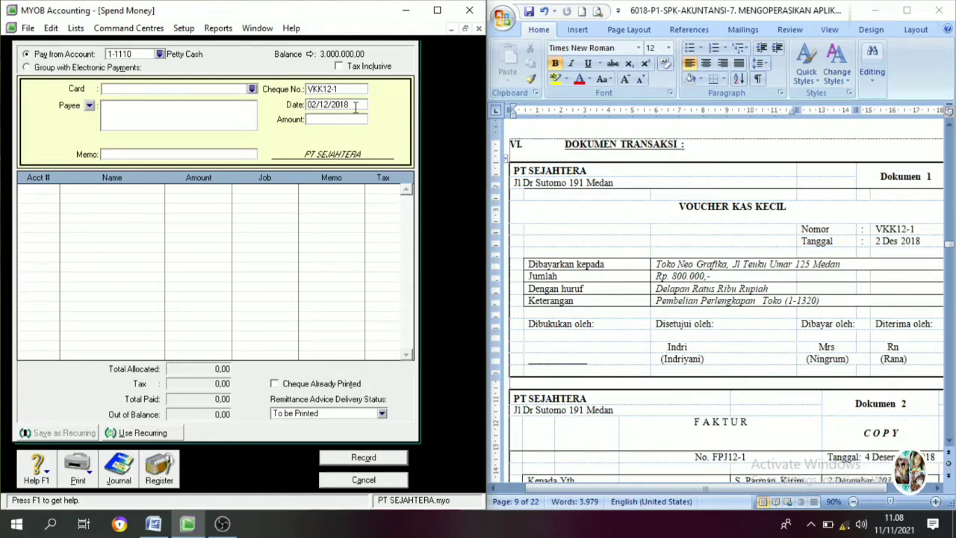
Step: Look up the Jumlah value on the voucher and enter 800000 as the payment amount
left_click(317, 120)
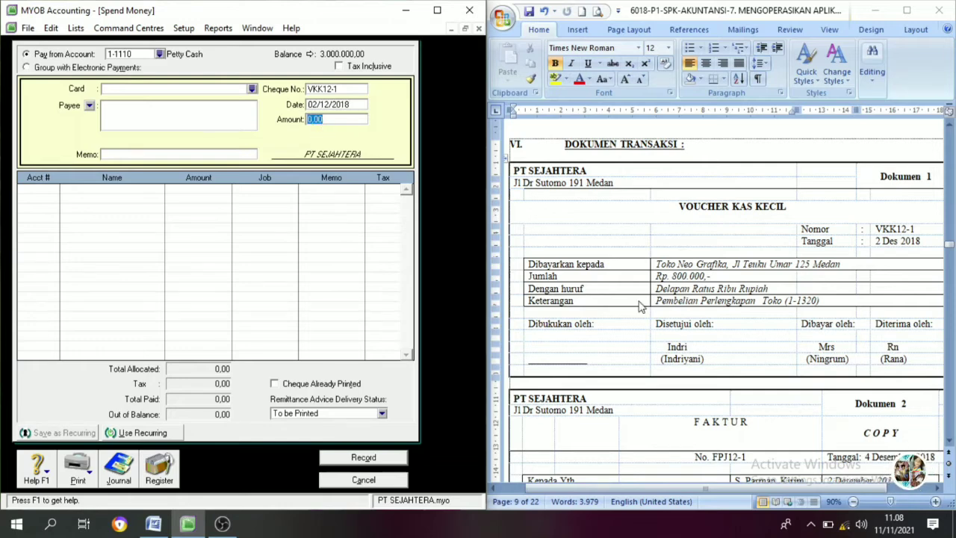
left_click(710, 275)
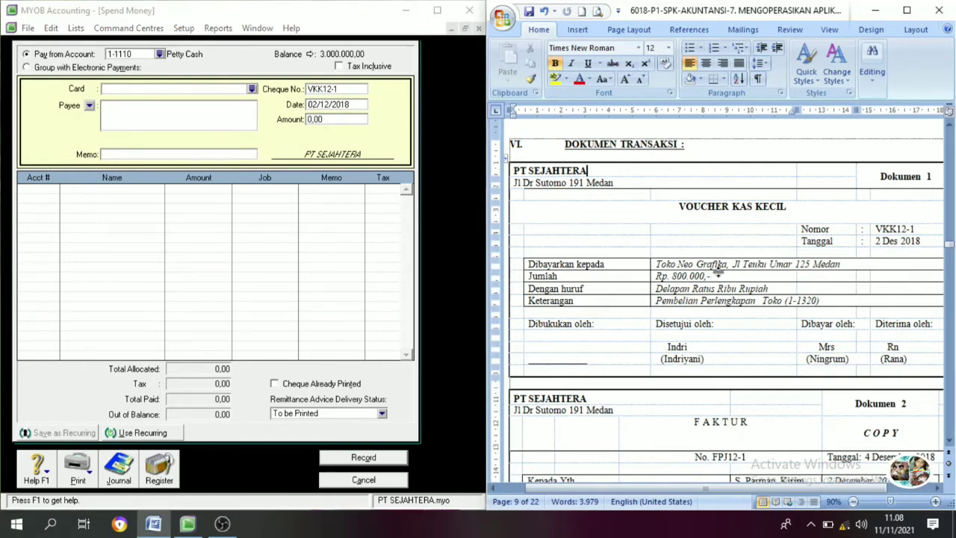
left_click_drag(711, 277, 668, 276)
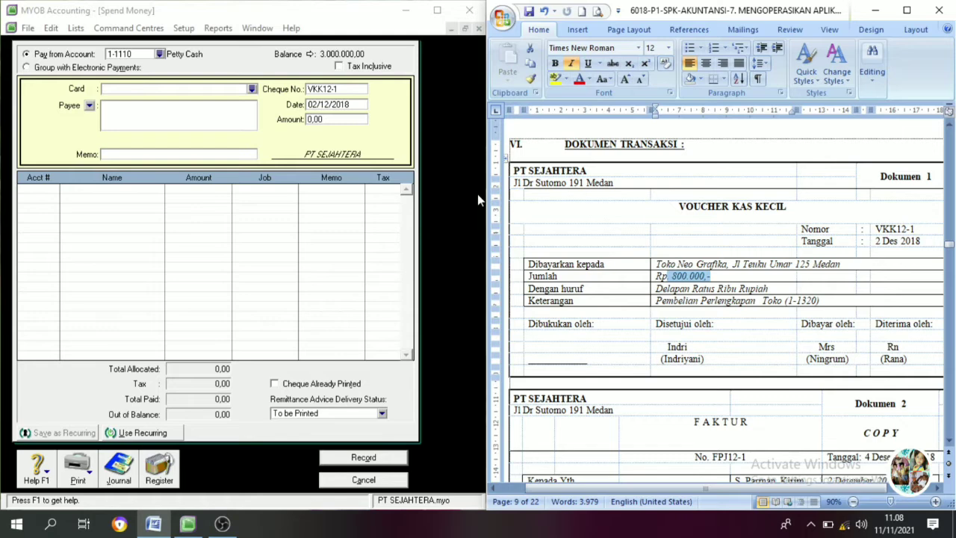
left_click(331, 130)
type("800000")
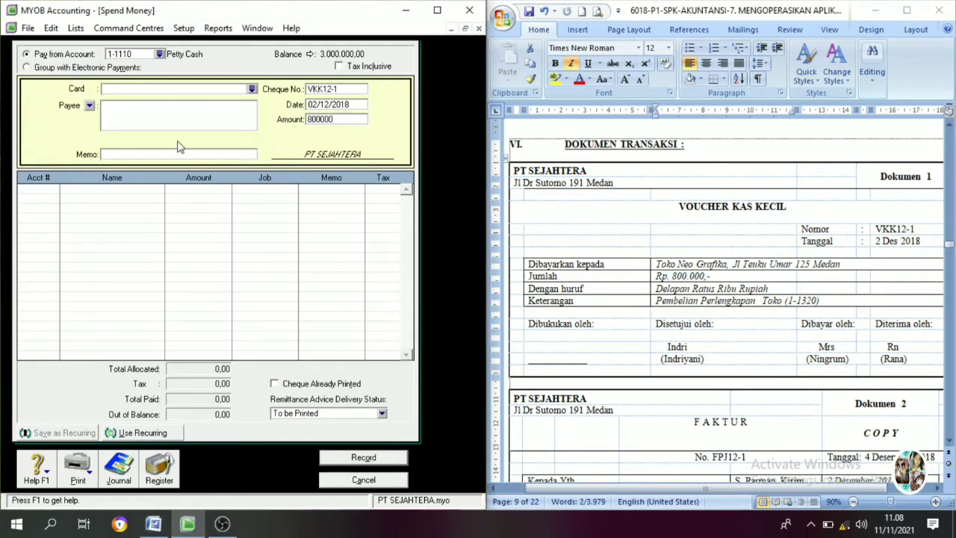
key("Tab")
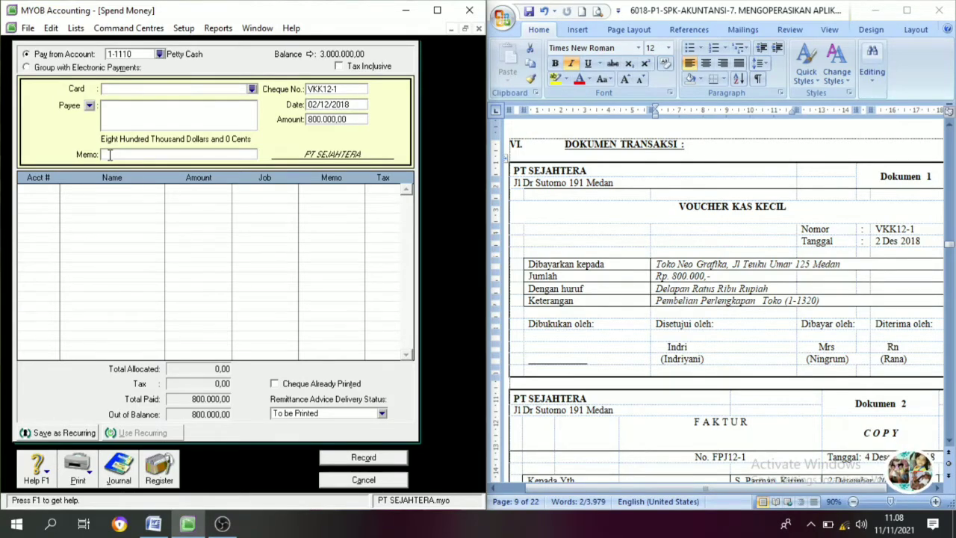
Step: Copy "Pembelian Perlengkapan Toko" from the voucher's Keterangan row into the payment's memo
left_click(753, 302)
left_click_drag(759, 304, 671, 310)
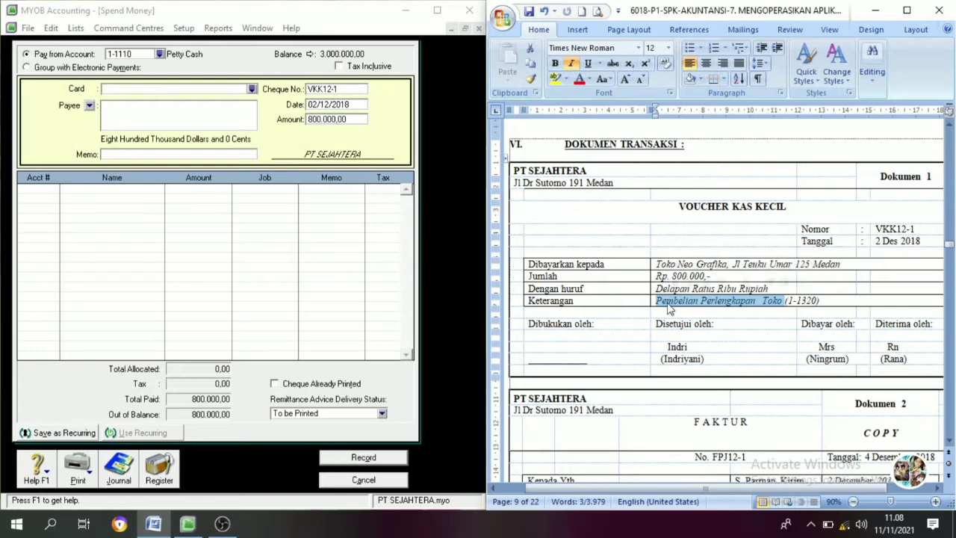
key("ctrl+c")
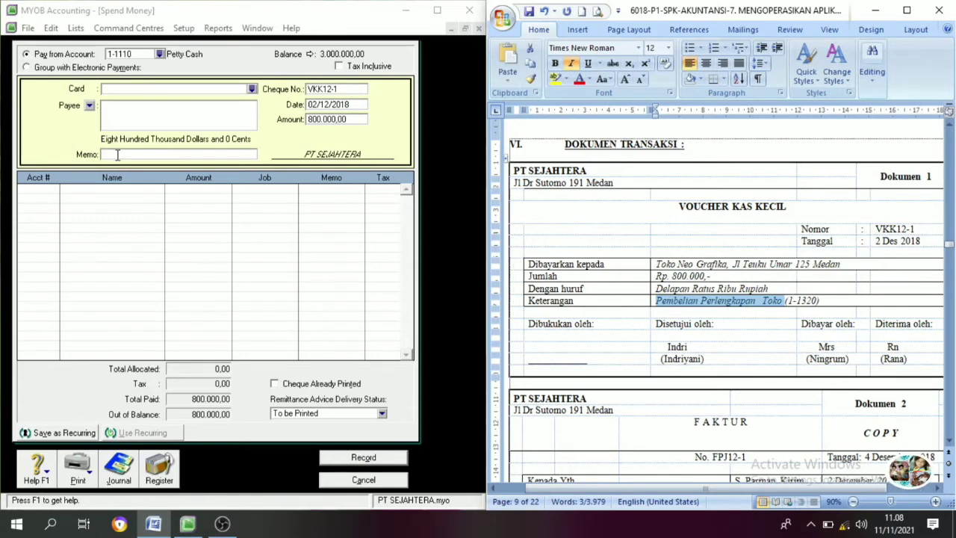
left_click(117, 155)
right_click(120, 155)
left_click(148, 213)
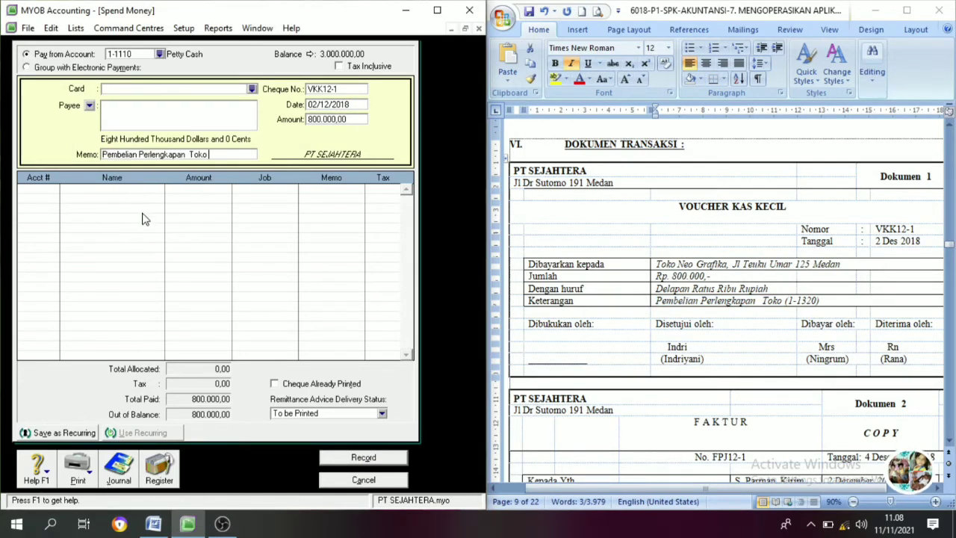
Step: Allocate the payment to account 1-1320 Store Supplies on the first line
left_click(53, 189)
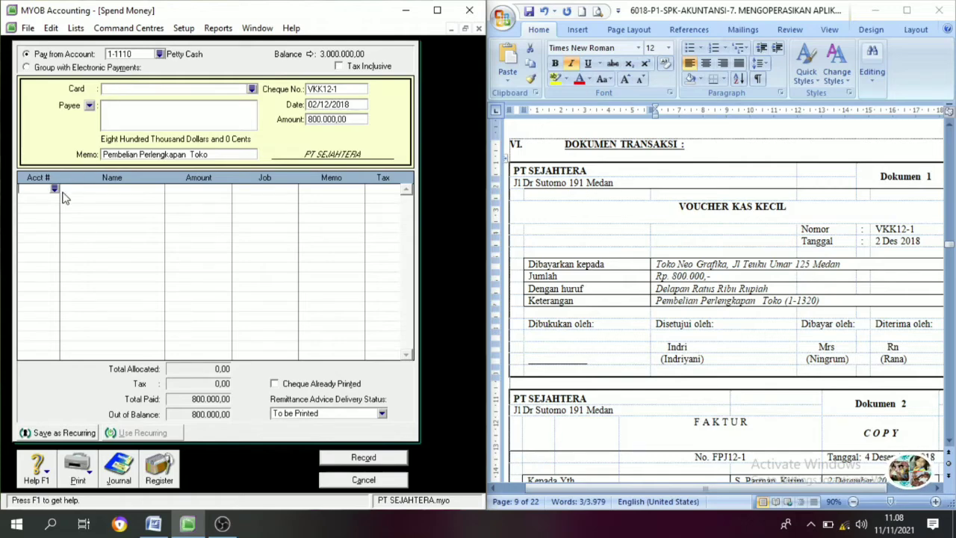
left_click(54, 189)
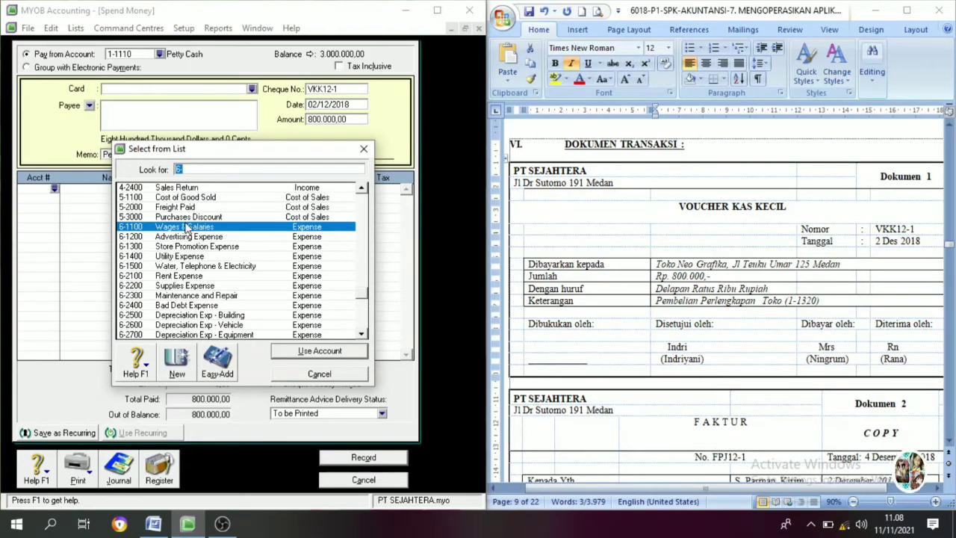
scroll(202, 269, "up", 10)
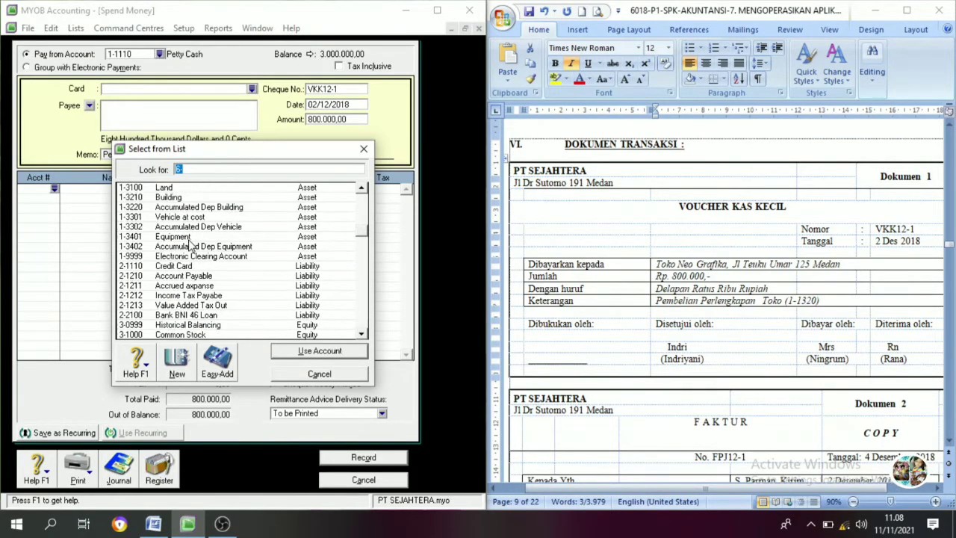
scroll(191, 243, "up", 4)
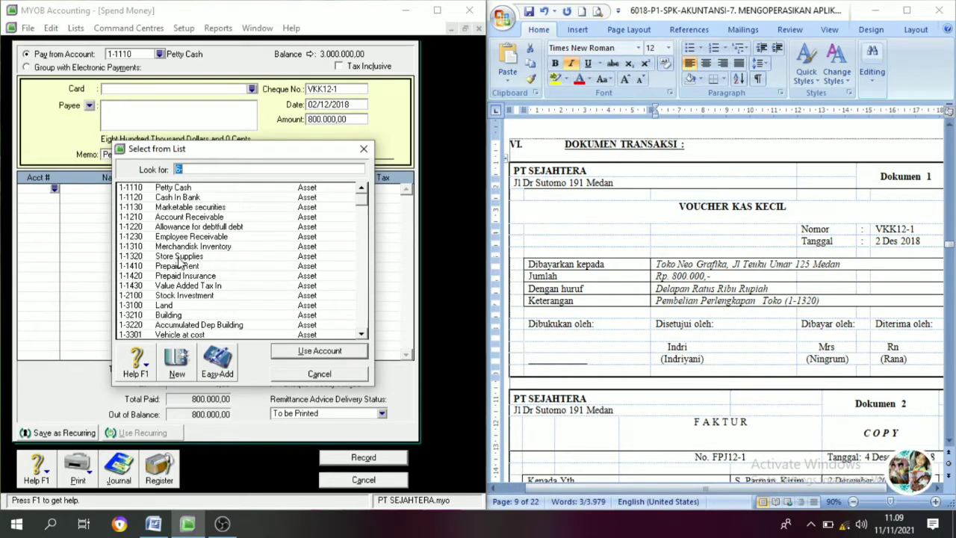
left_click(179, 257)
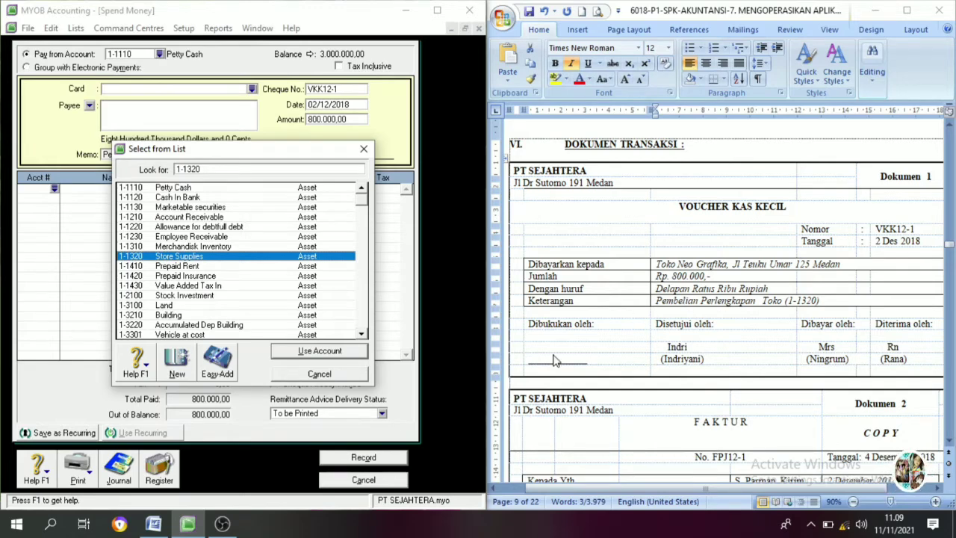
left_click(319, 352)
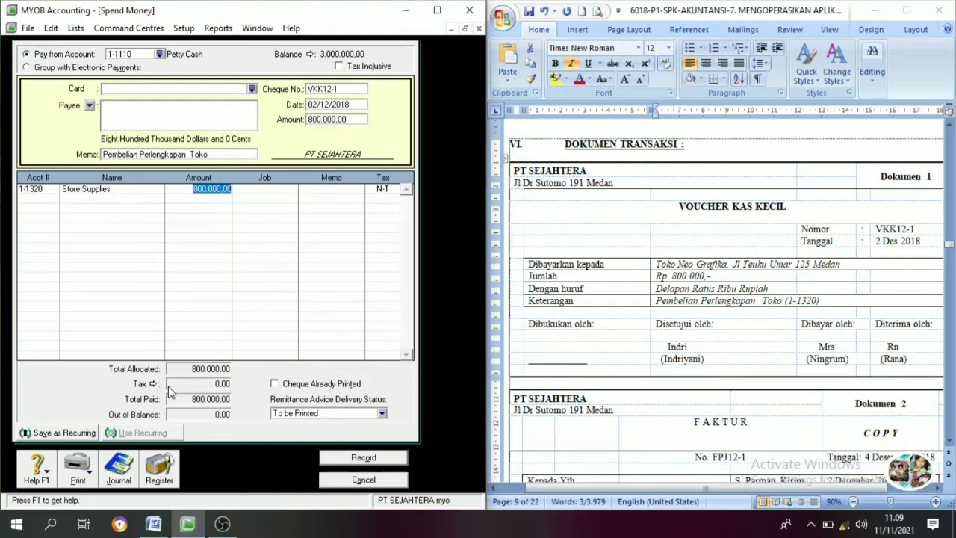
Step: Accept the line amount, record the VKK12-1 payment and close the Spend Money entry
key("Tab")
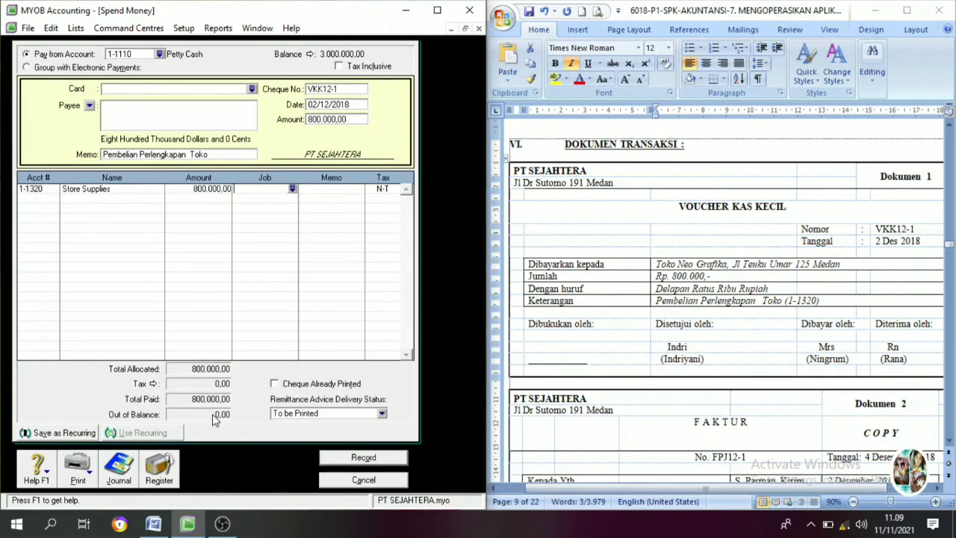
left_click(365, 457)
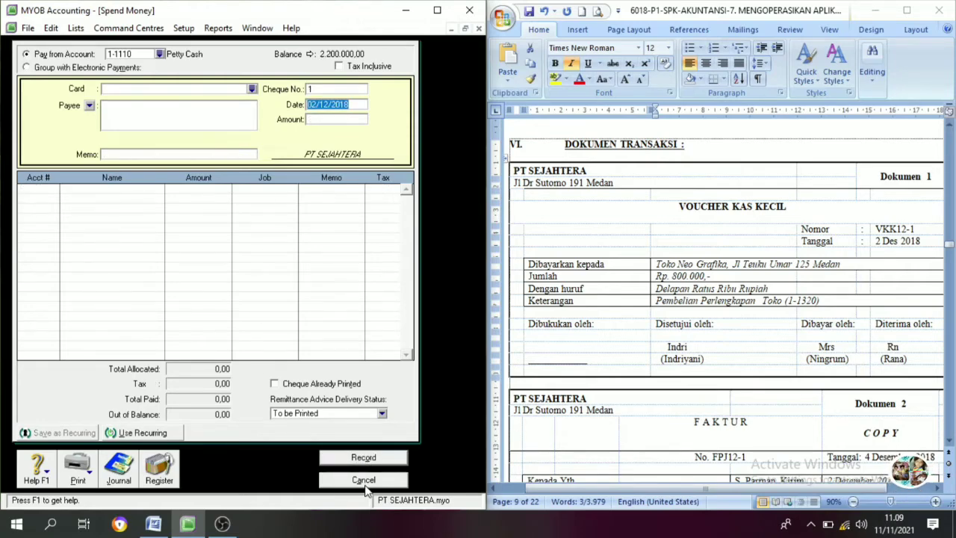
left_click(365, 482)
Step: Examine Dokumen 2 in the Word file, checking its heading and issuing company to identify the transaction type
scroll(710, 277, "down", 5)
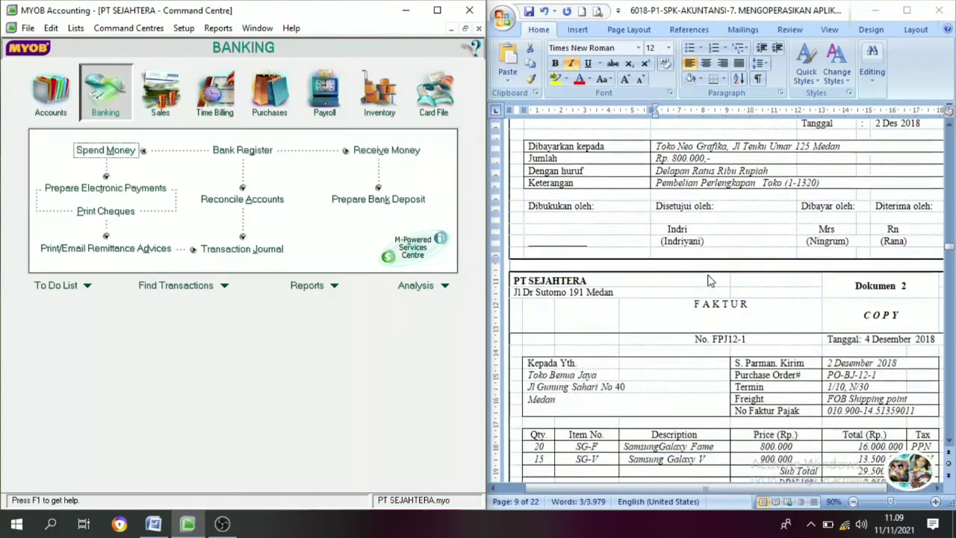
scroll(709, 280, "down", 2)
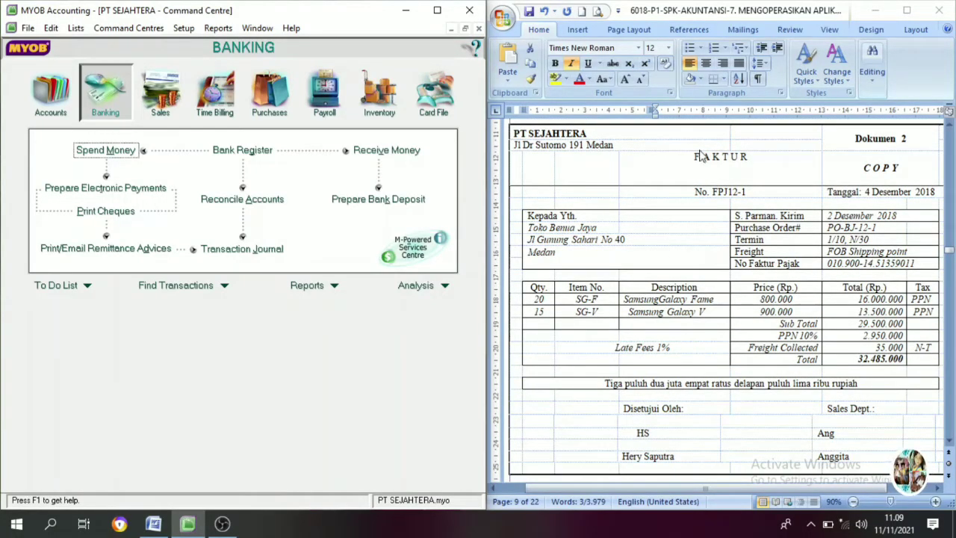
left_click(757, 158)
left_click_drag(756, 159, 696, 164)
left_click(792, 161)
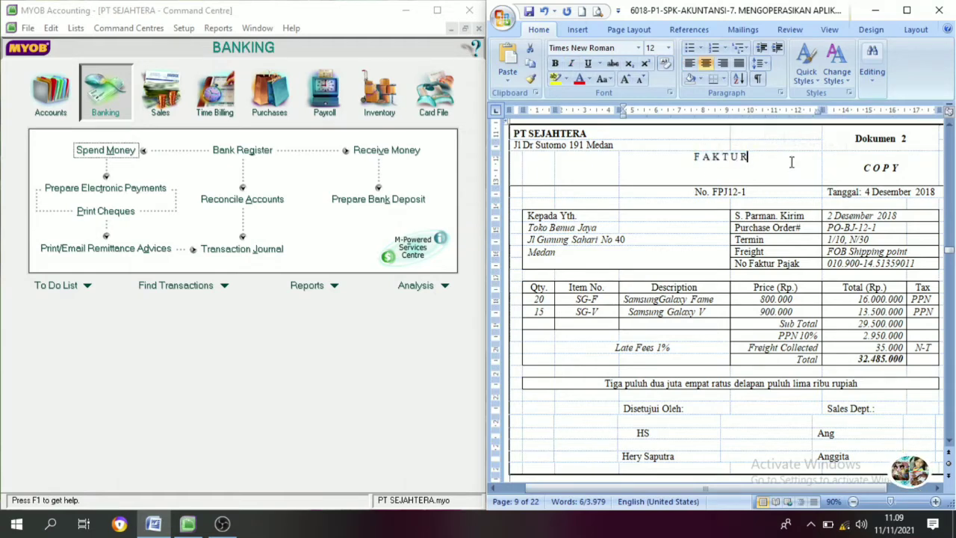
left_click_drag(759, 158, 693, 159)
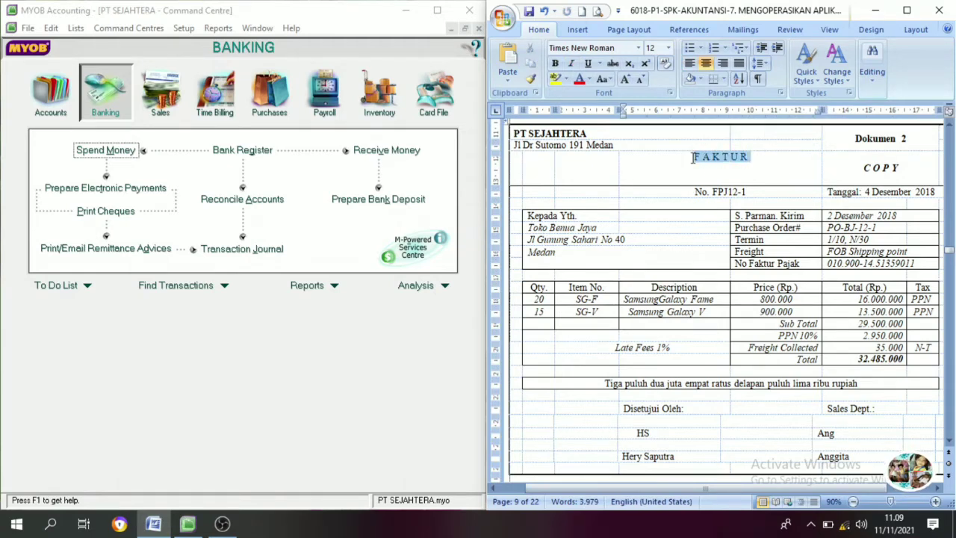
left_click(707, 169)
left_click(595, 136)
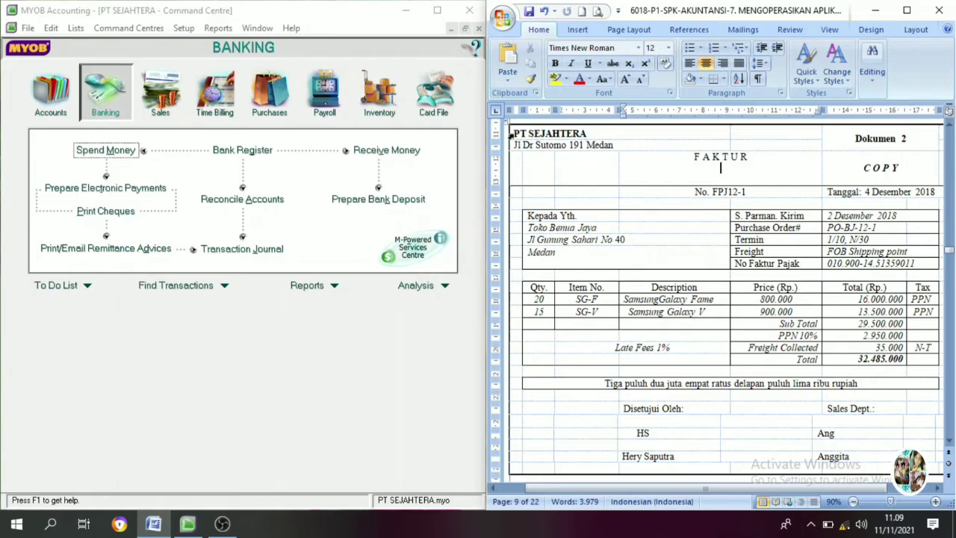
left_click(736, 157)
left_click_drag(765, 158, 691, 159)
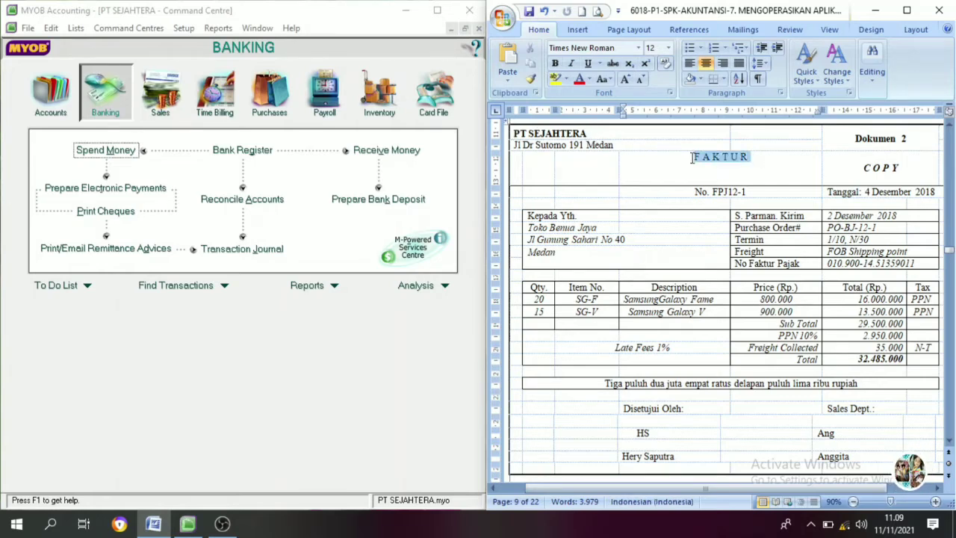
left_click_drag(590, 133, 523, 130)
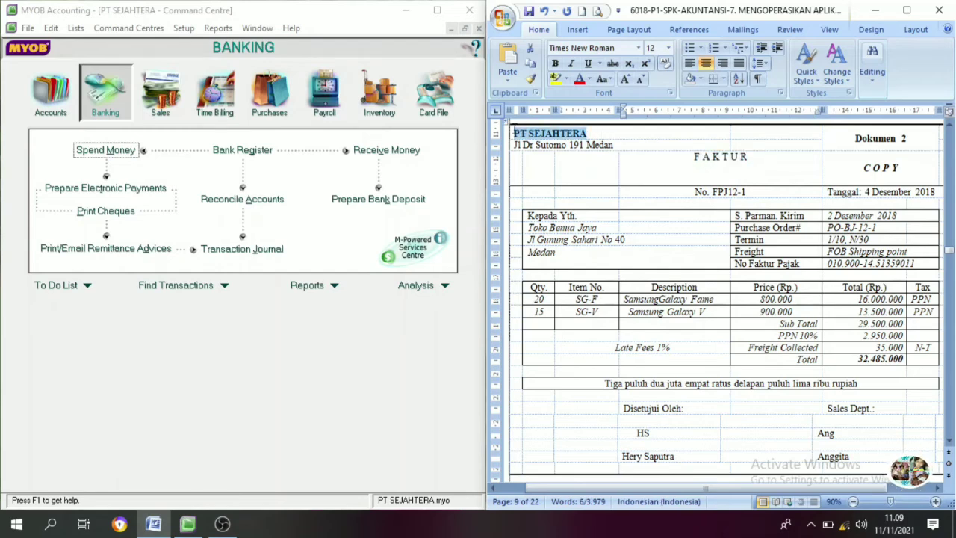
left_click(757, 163)
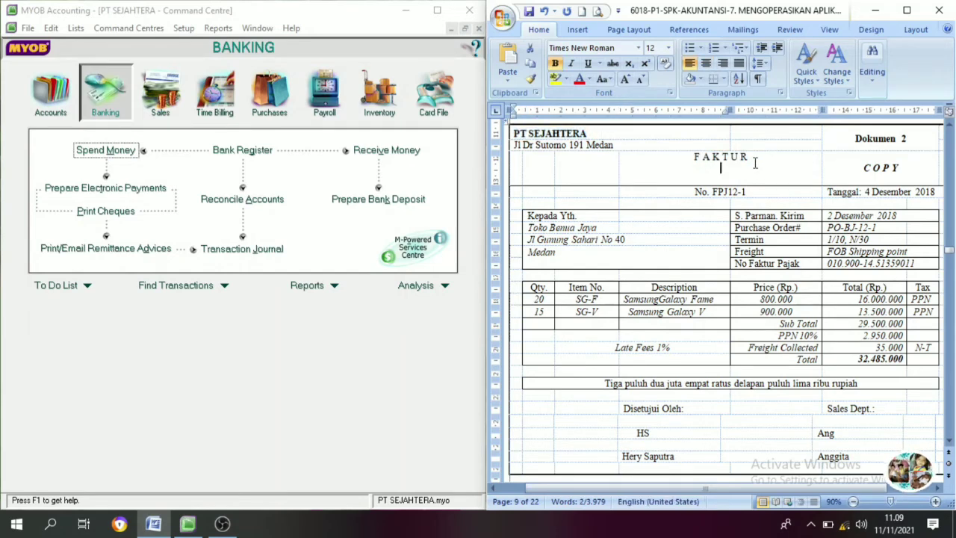
left_click_drag(756, 163, 734, 162)
left_click(688, 162)
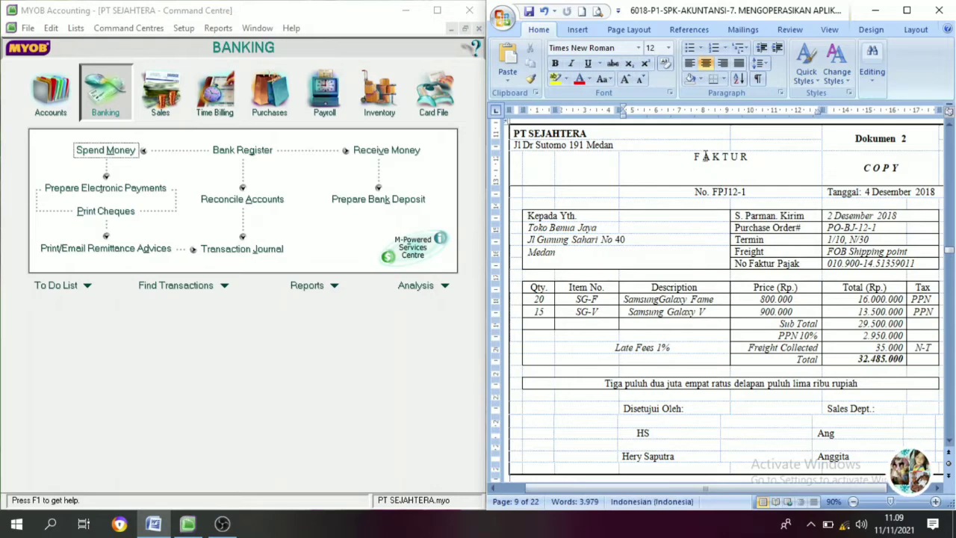
triple_click(705, 155)
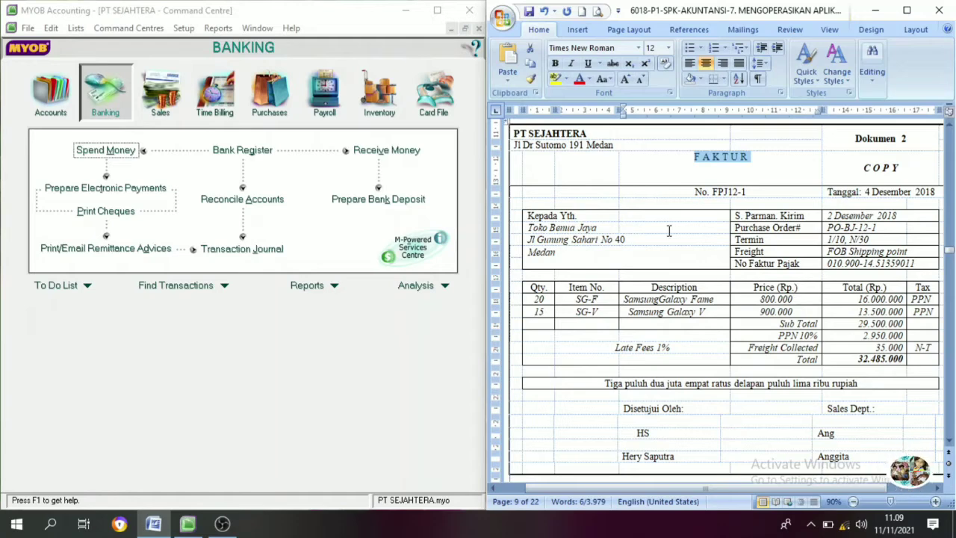
left_click(302, 204)
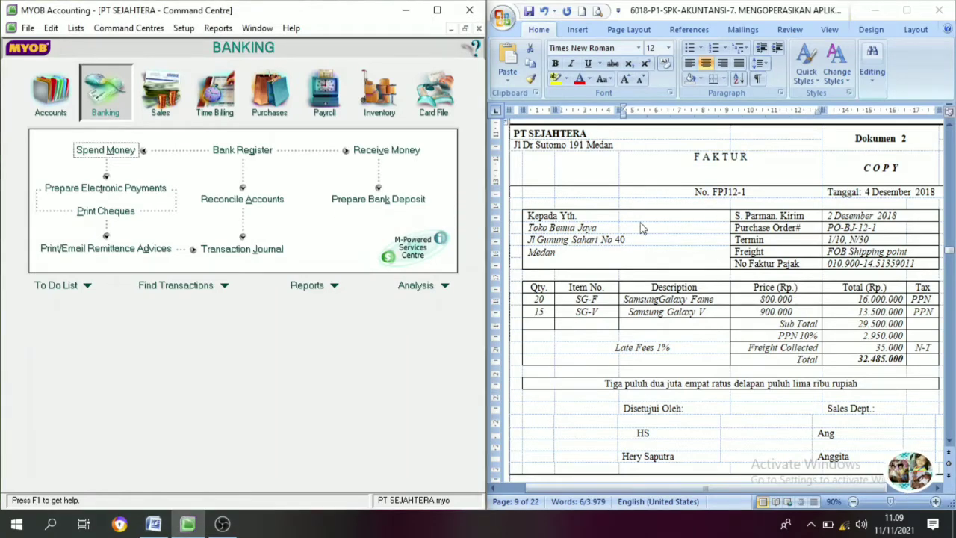
key("alt+Tab")
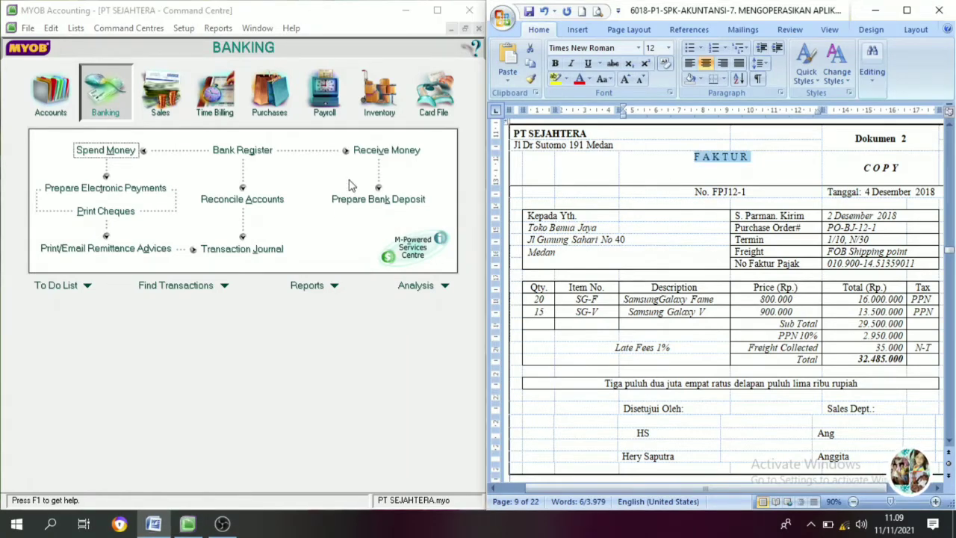
Step: In MYOB, start a new sales invoice and choose Toko Benua Jaya as the customer
left_click(161, 106)
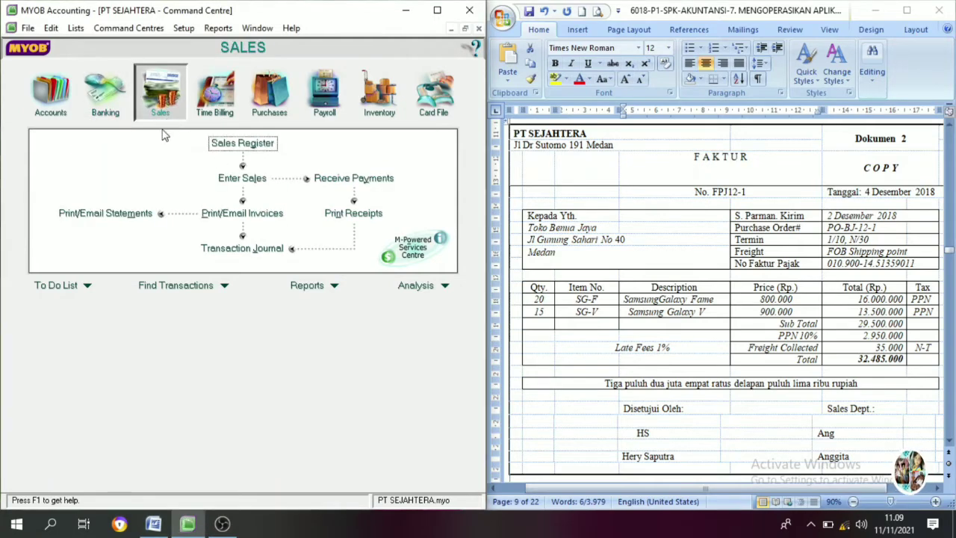
left_click(239, 179)
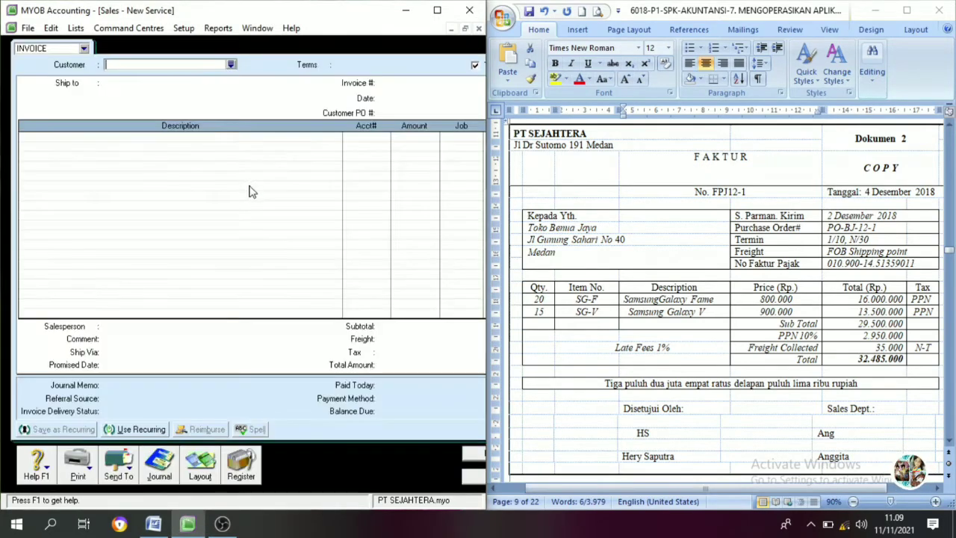
left_click(231, 65)
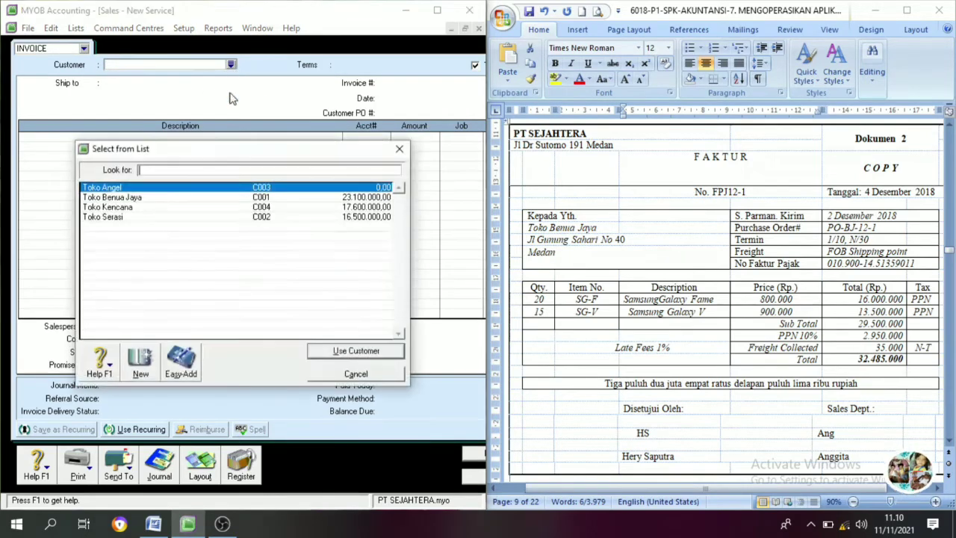
left_click(117, 198)
left_click(356, 351)
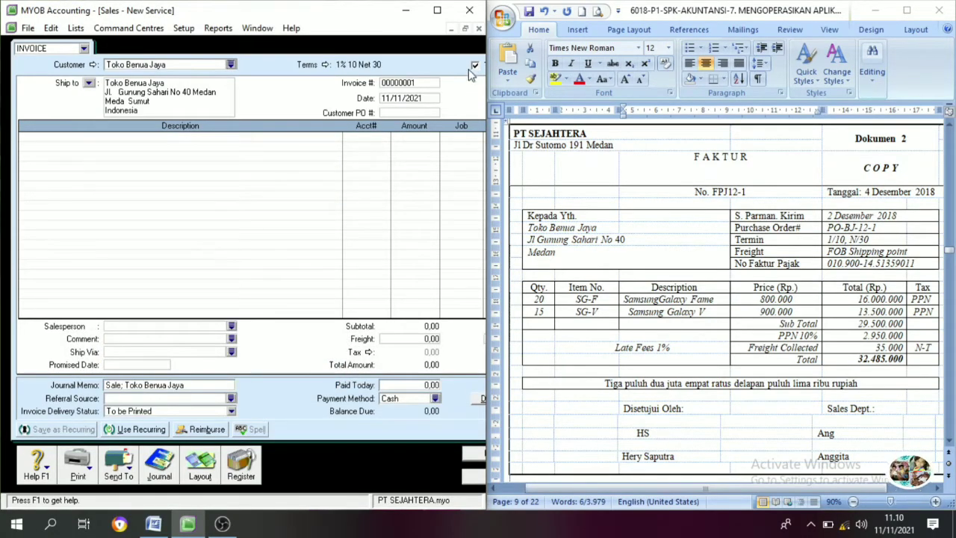
Step: Turn off Tax Inclusive for the sale and widen the MYOB window to show more of the invoice form
mouse_move(368, 17)
left_mouse_down()
mouse_move(322, 16)
mouse_move(382, 13)
left_mouse_up()
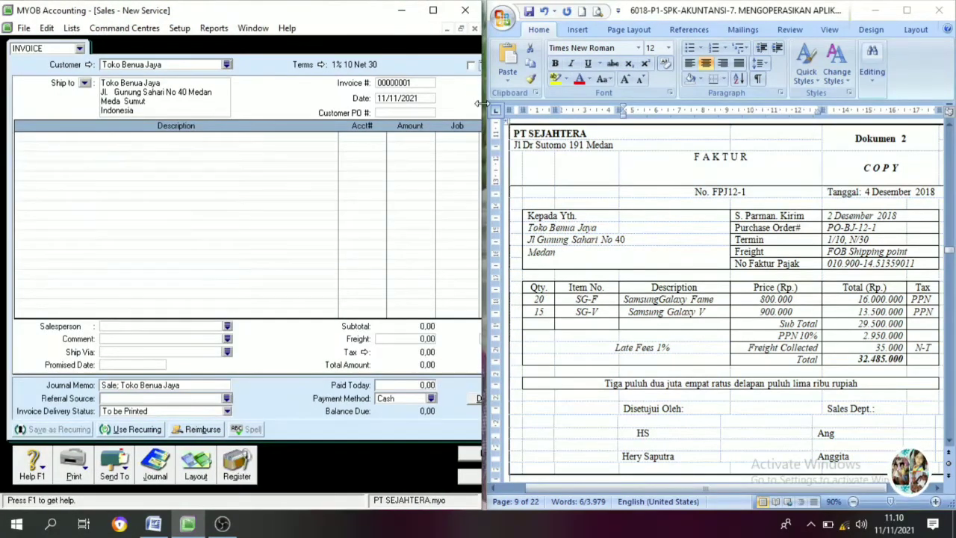
mouse_move(482, 109)
left_mouse_down()
mouse_move(532, 109)
mouse_move(498, 112)
left_mouse_up()
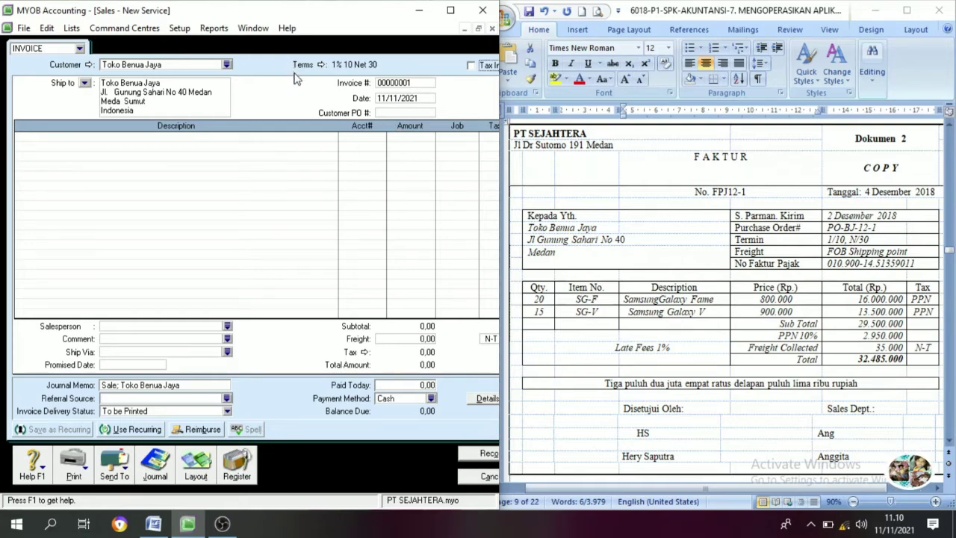
Step: Copy the number FPJ12-1 from the Faktur document into the sale's invoice number
left_click(389, 85)
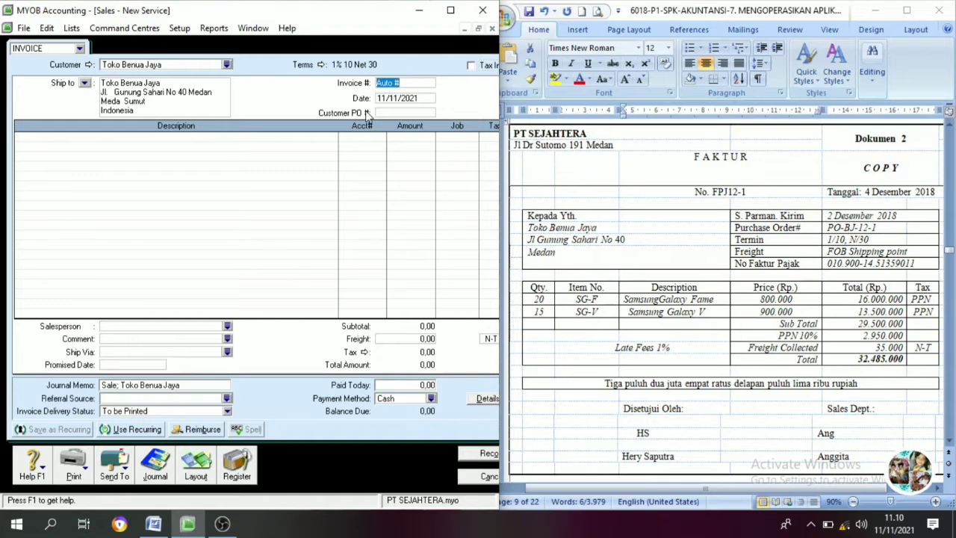
left_click(750, 192)
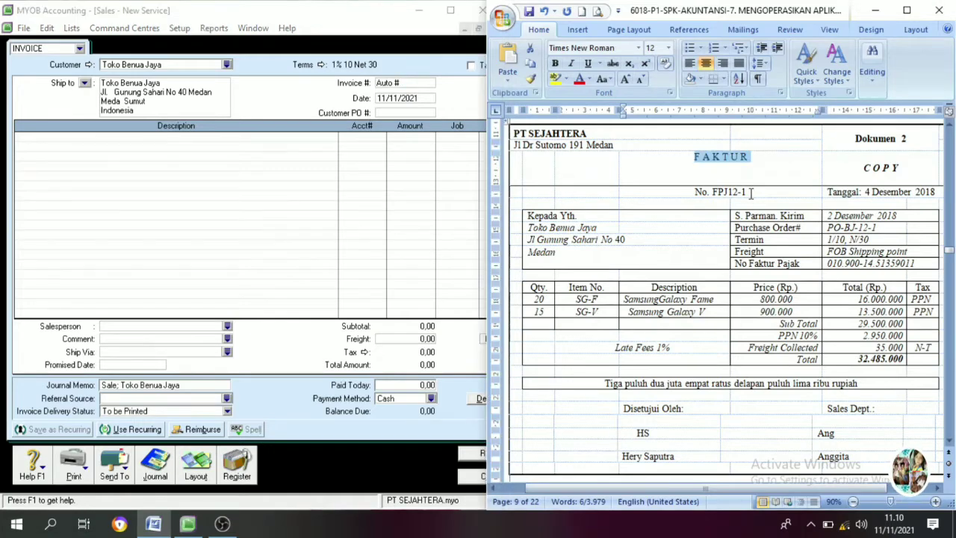
left_click_drag(750, 192, 713, 192)
key("ctrl+c")
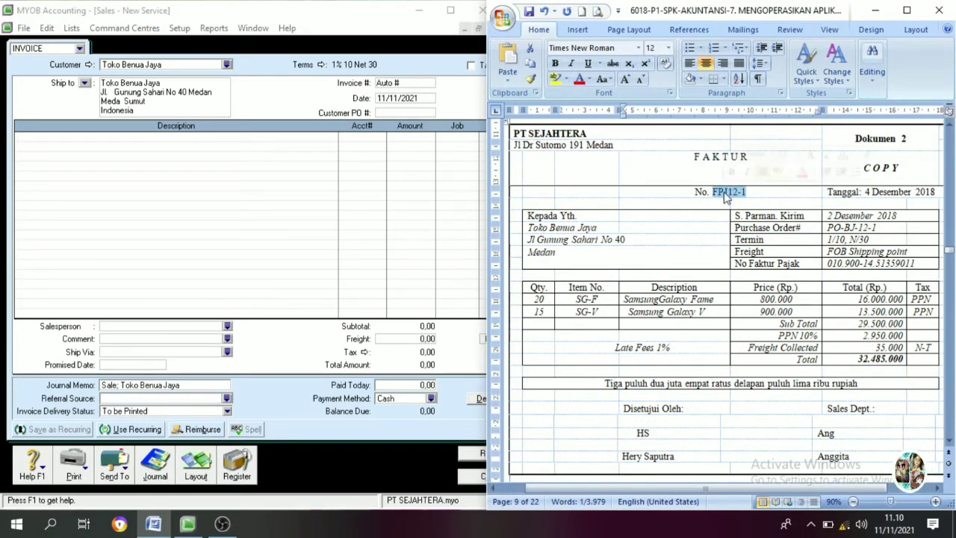
left_click(409, 87)
left_click_drag(410, 84, 379, 85)
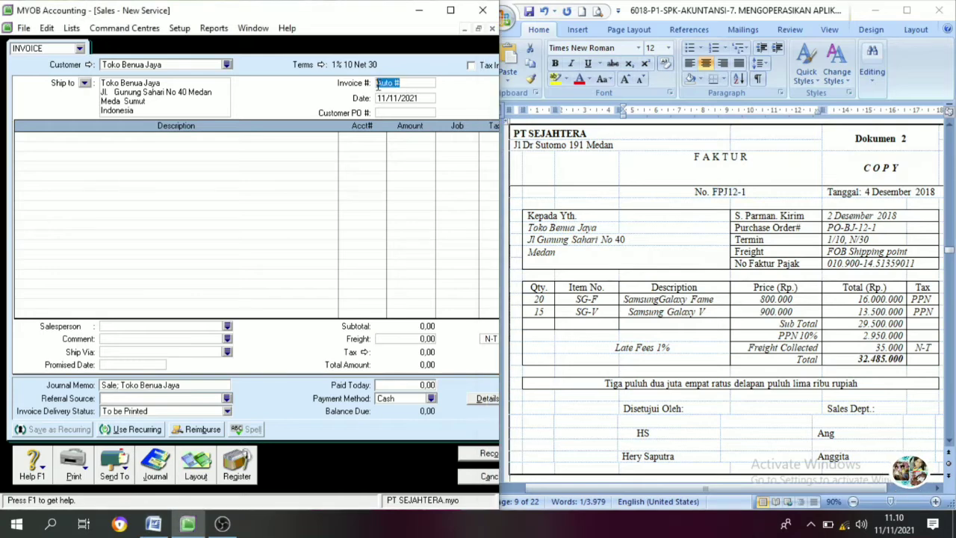
key("ctrl+v")
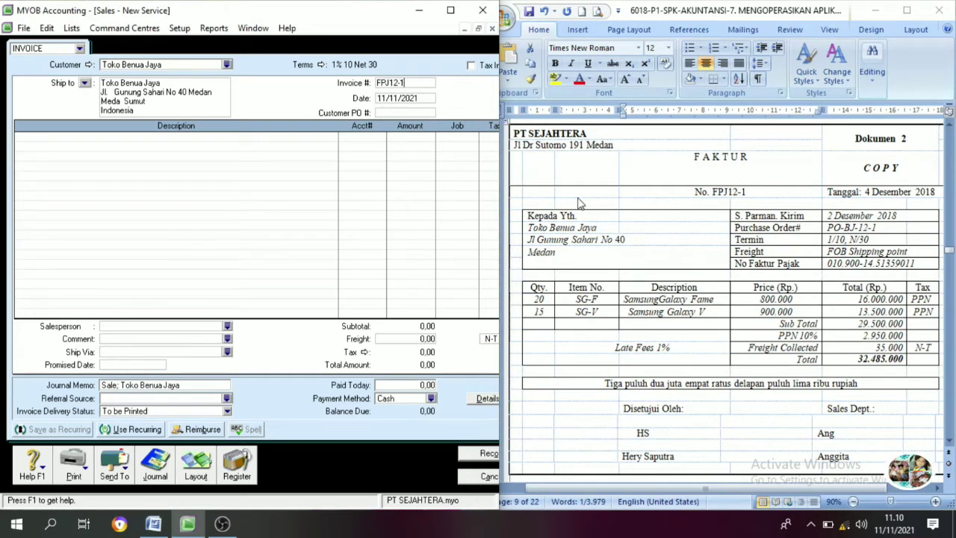
Step: Set the invoice date to 4/12/2018, matching the Faktur
key("Tab")
left_click(385, 98)
key("BackSpace")
key("BackSpace")
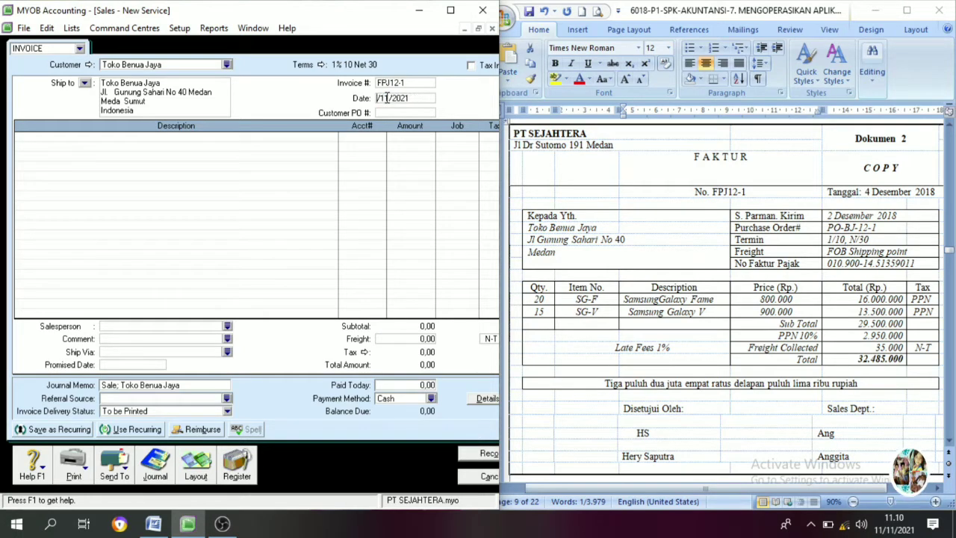
type("4")
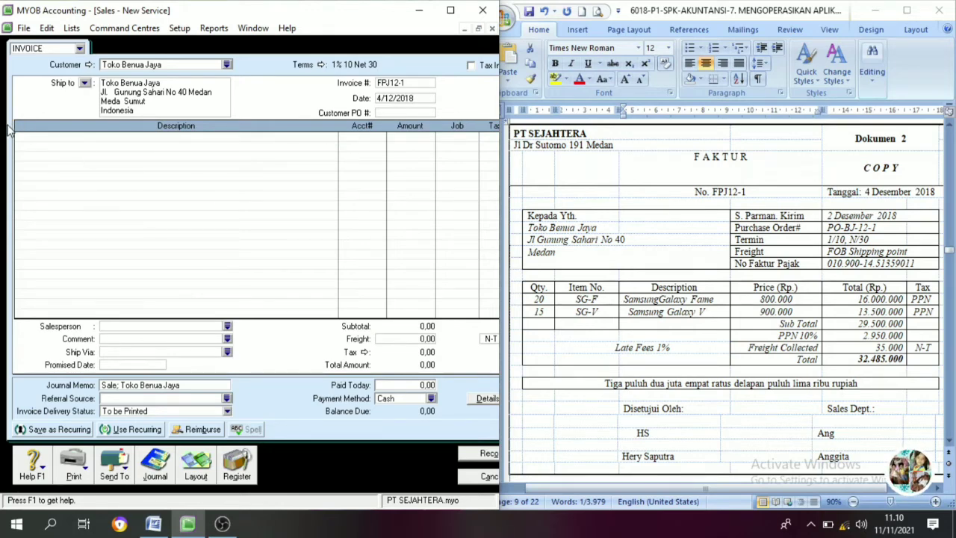
Step: Switch the invoice layout from Service to Item
left_click(194, 459)
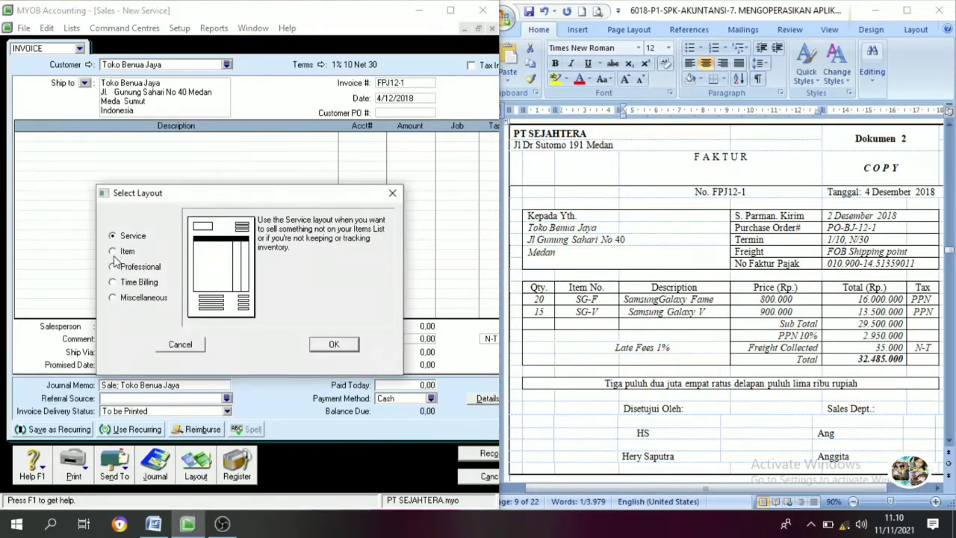
left_click(113, 251)
left_click(322, 345)
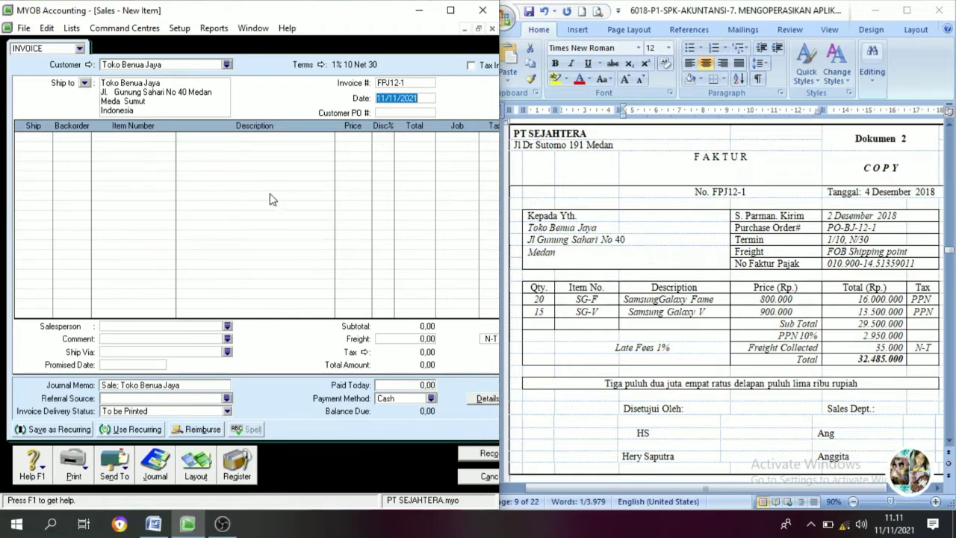
Step: Fill the invoice's first line with 20 units of item SG-F, Samsung Galaxy Fame, at a price of 800000
left_click(39, 138)
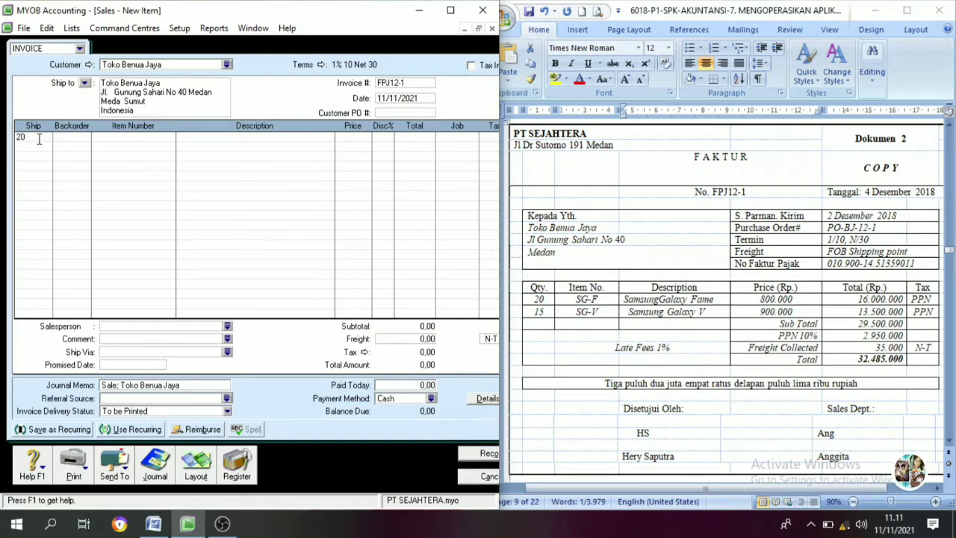
key("Tab")
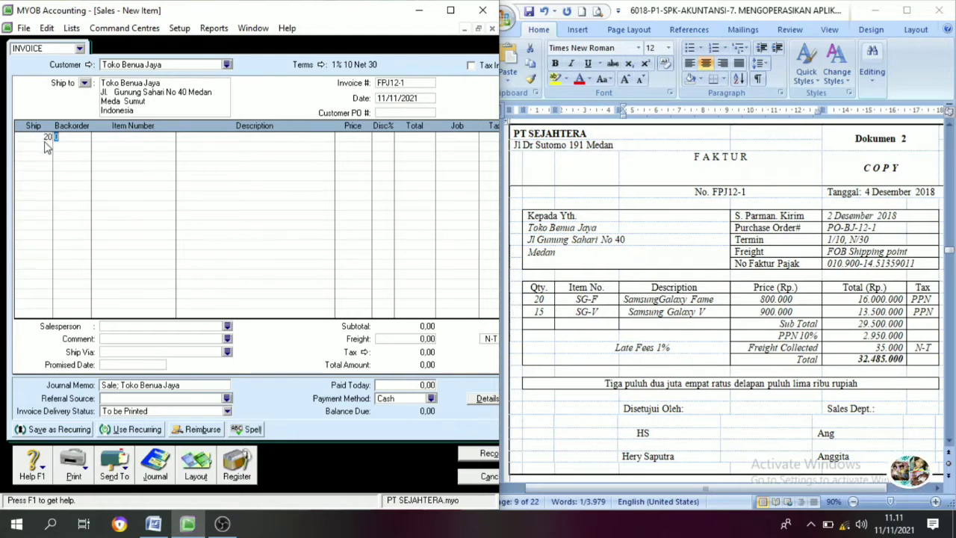
key("Tab")
key("Tab")
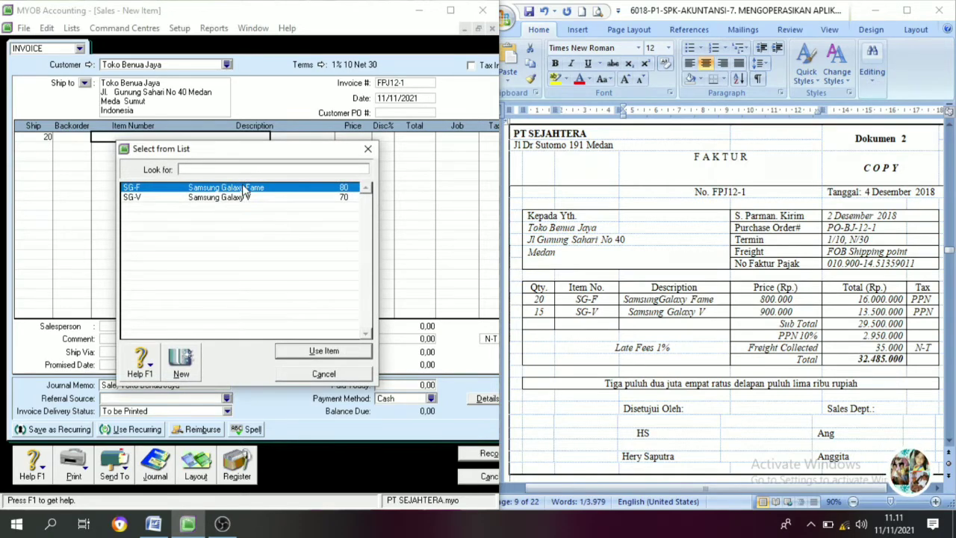
left_click(326, 350)
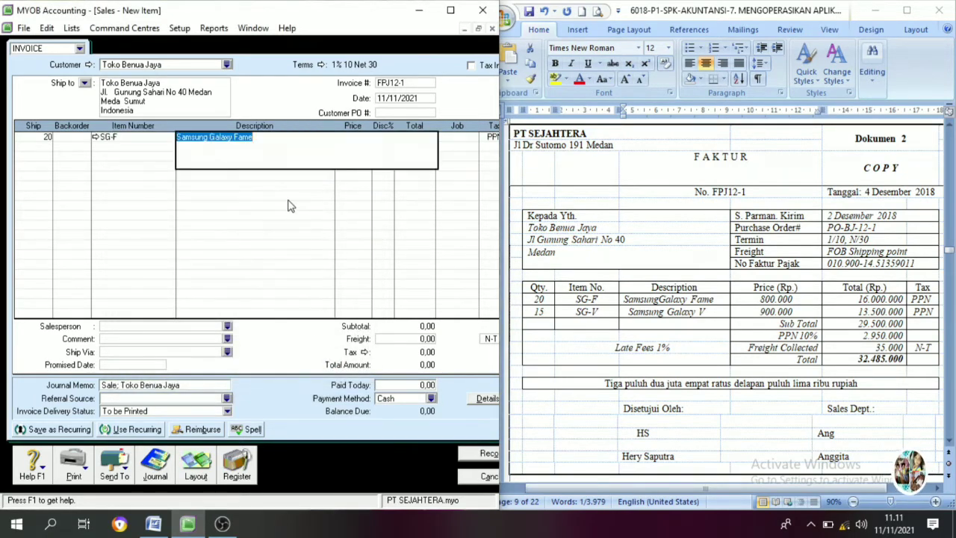
key("Tab")
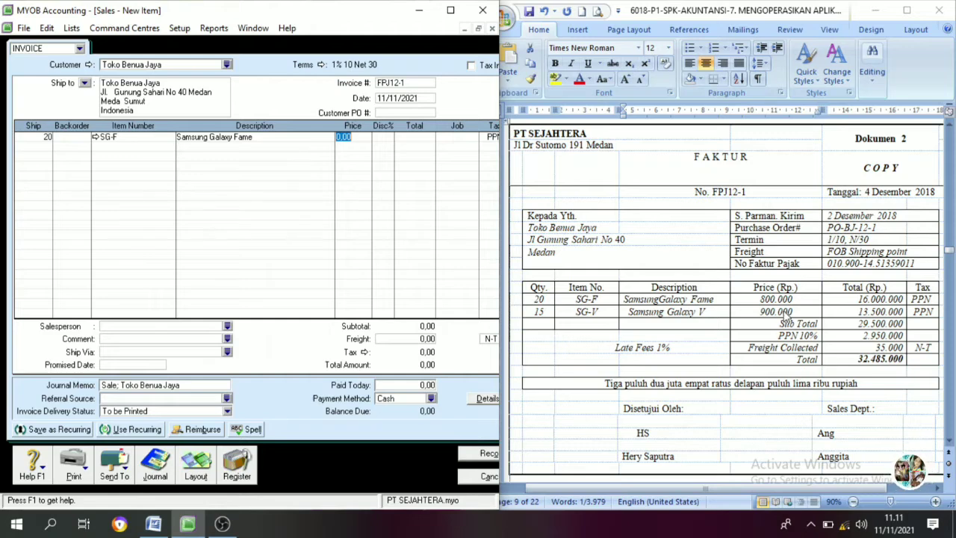
type("800000")
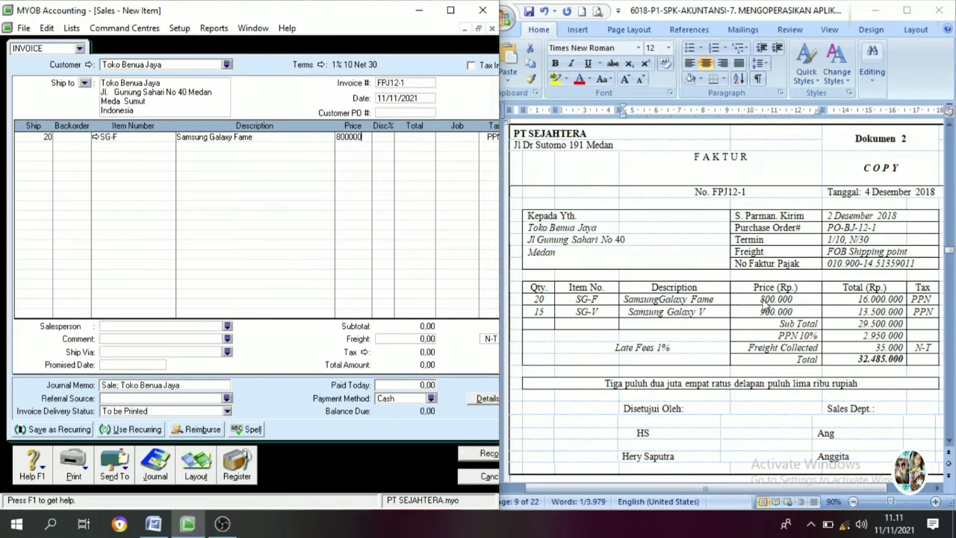
key("Tab")
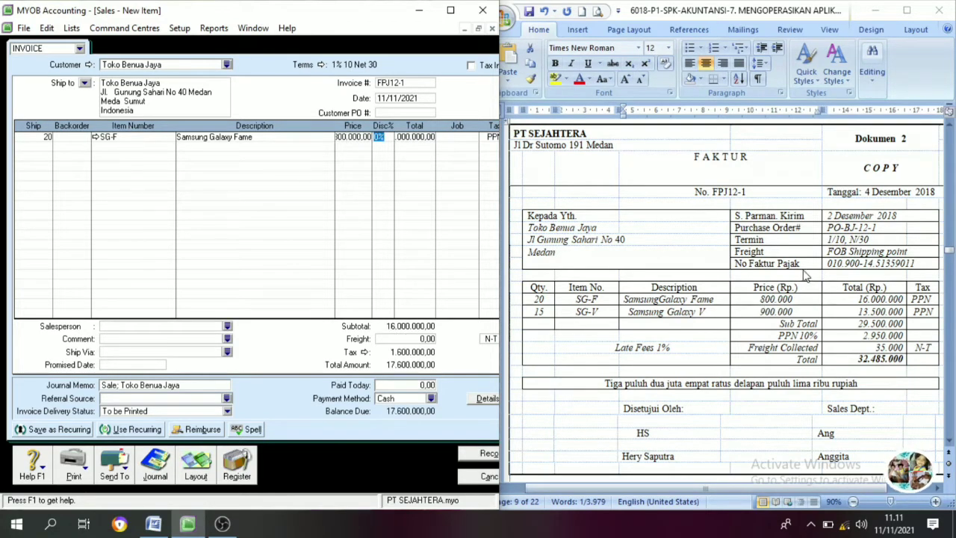
key("Tab")
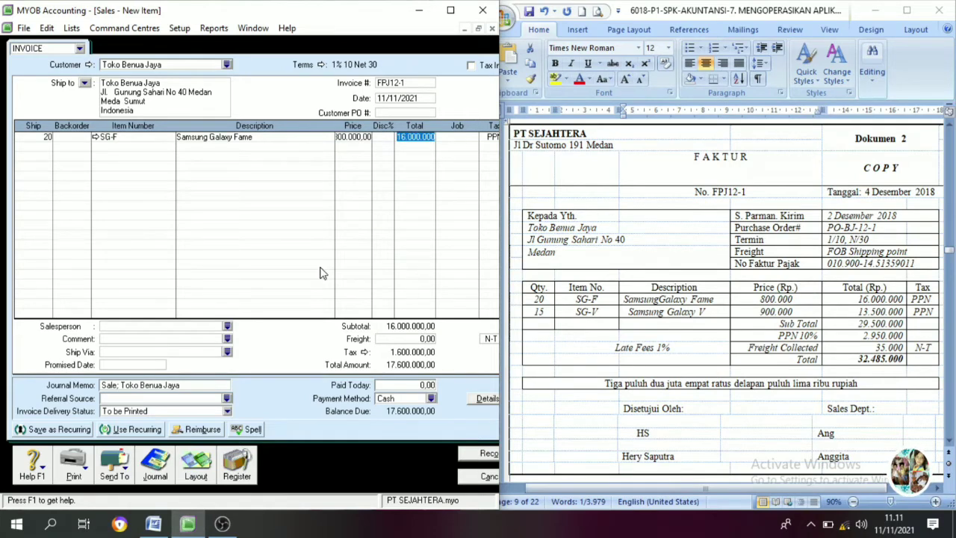
Step: Fill the invoice's second line with 15 units of item SG-V, Samsung Galaxy V, at a price of 900000
left_click(45, 145)
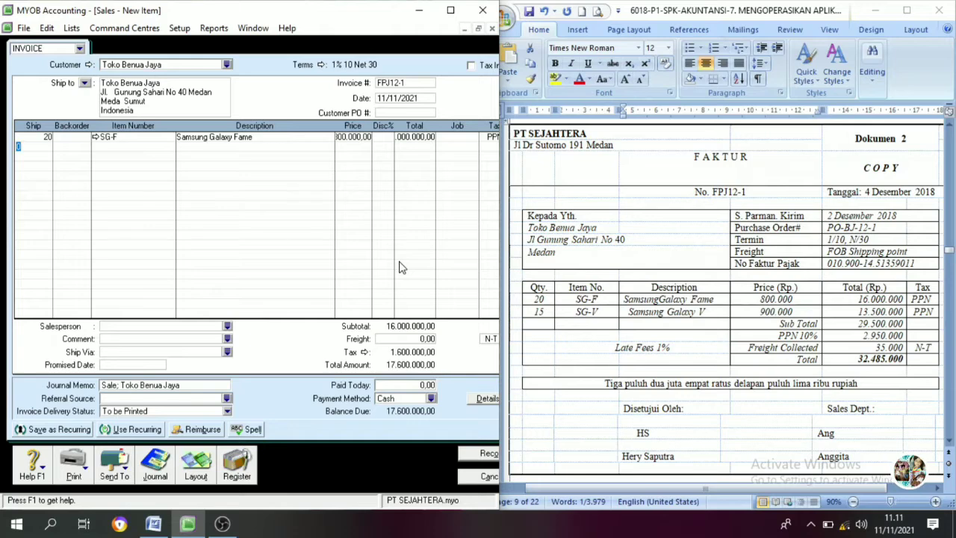
key("Tab")
key("Tab")
key("Tab")
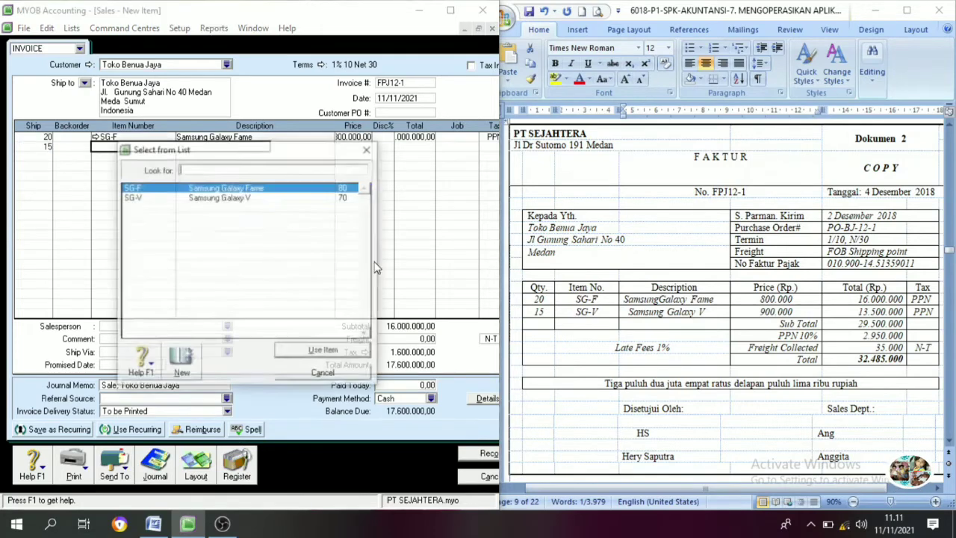
left_click(227, 198)
left_click(322, 351)
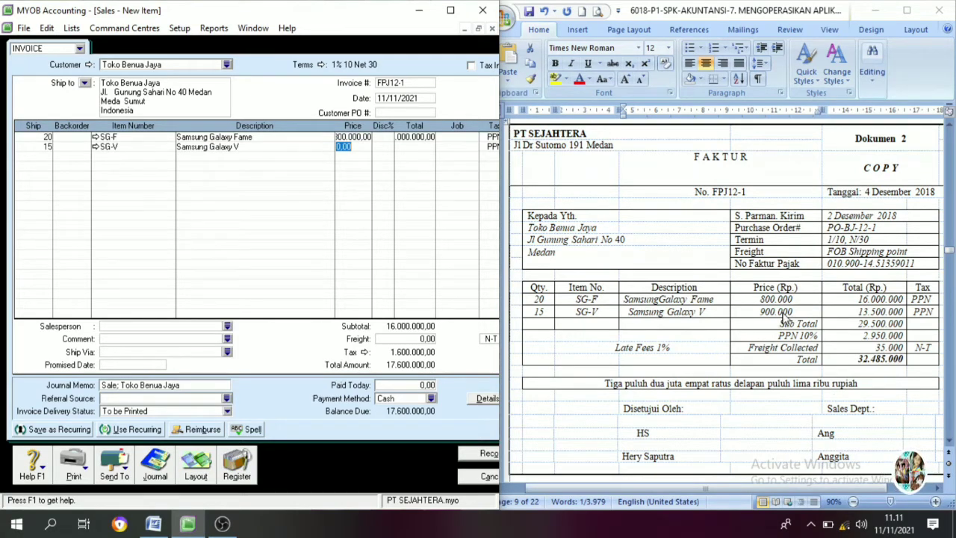
type("900.000")
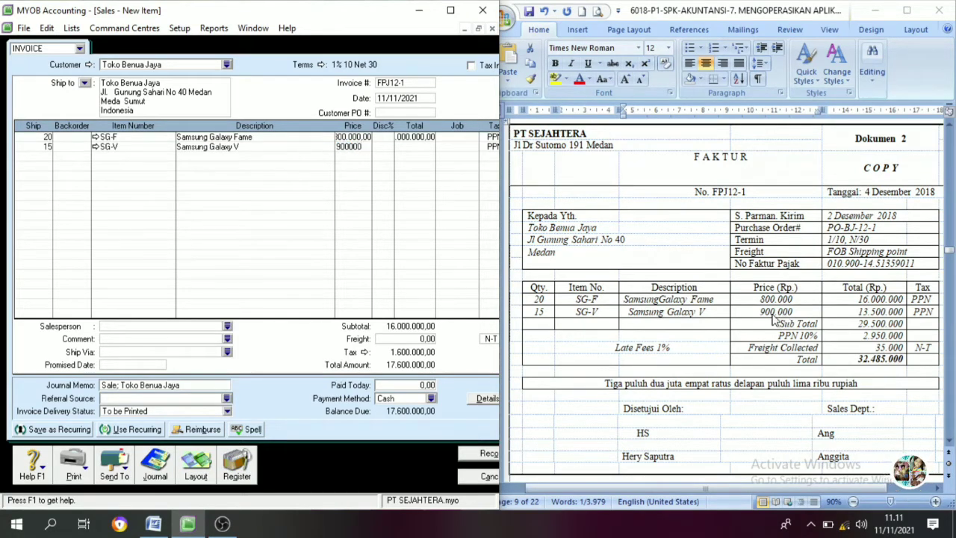
key("Tab")
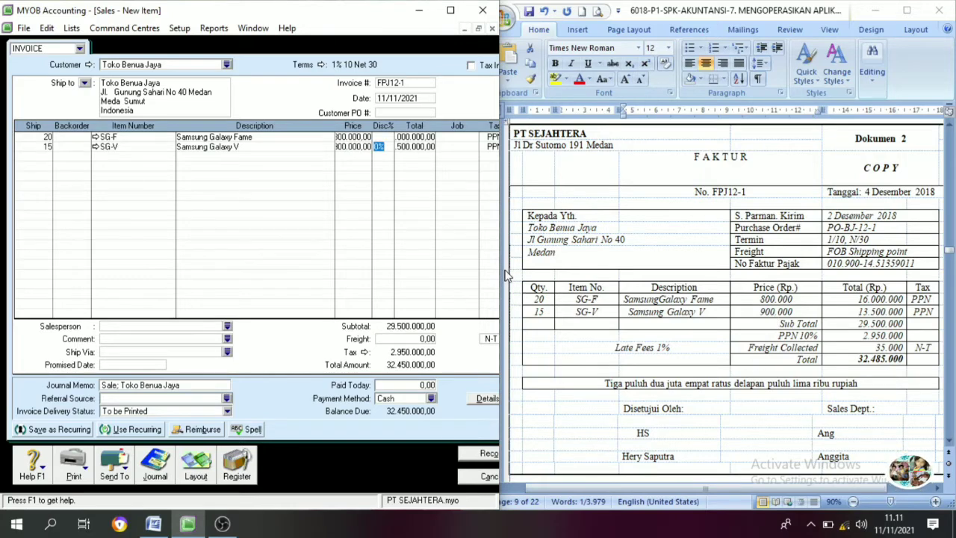
Step: Set the invoice's freight to 35000, then record the sale and close the sales form
left_click_drag(499, 276, 543, 279)
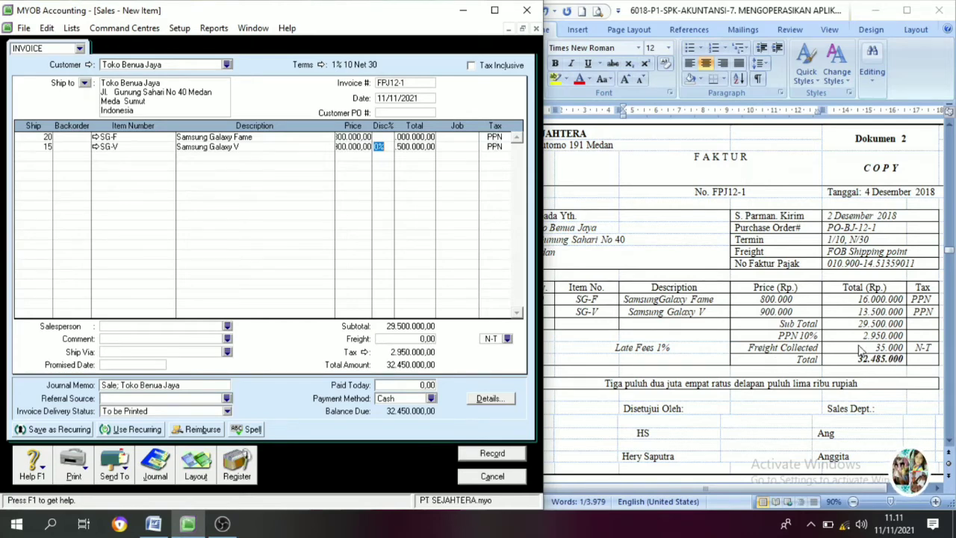
left_click(415, 340)
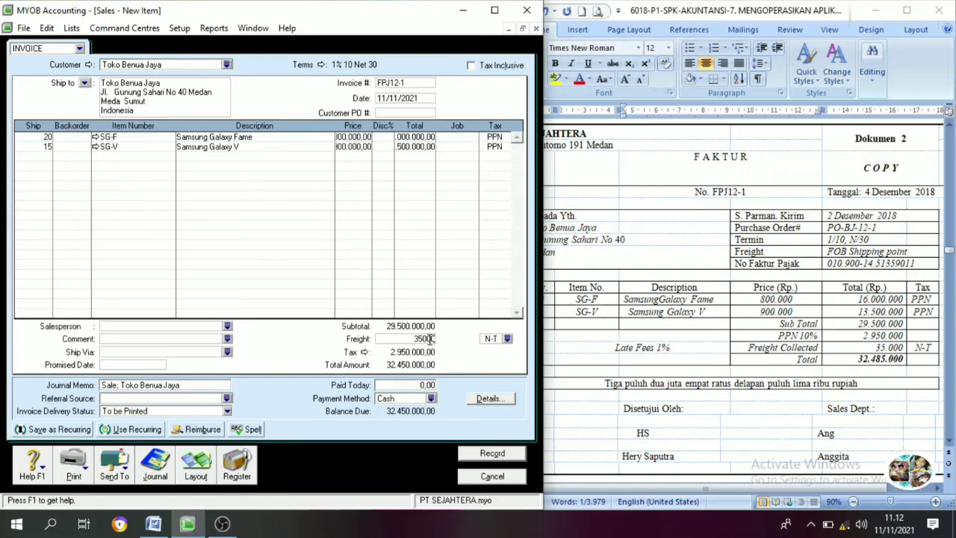
type("35000")
key("Tab")
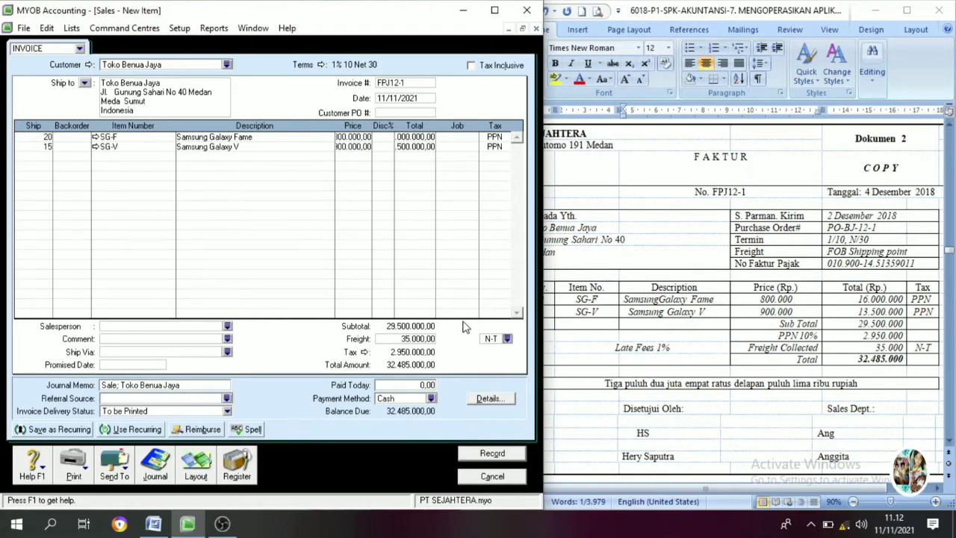
left_click(495, 454)
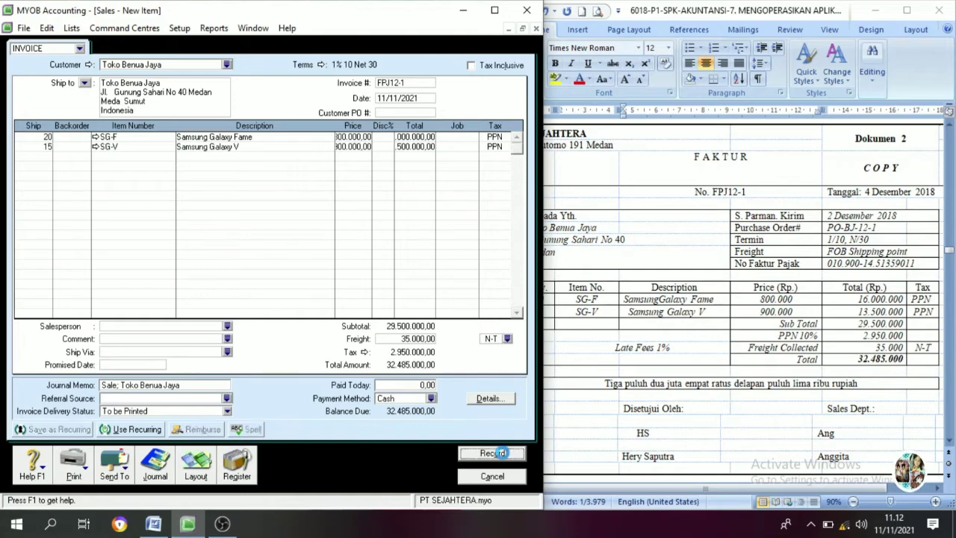
left_click(491, 477)
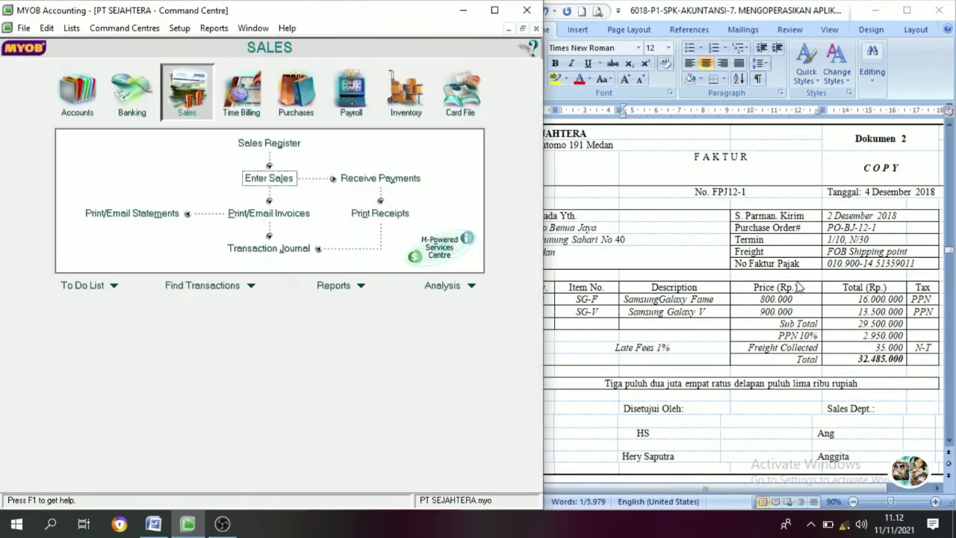
Step: Find Dokumen 3 in the Word file, open a Spend Money entry in MYOB and set its cheque number to VKK12-2
scroll(685, 338, "down", 3)
scroll(686, 338, "down", 10)
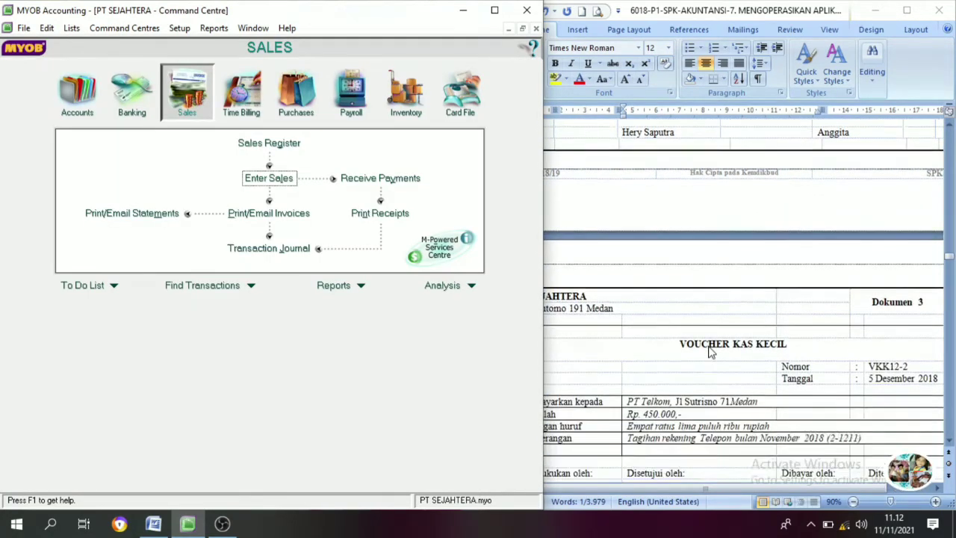
left_click(598, 221)
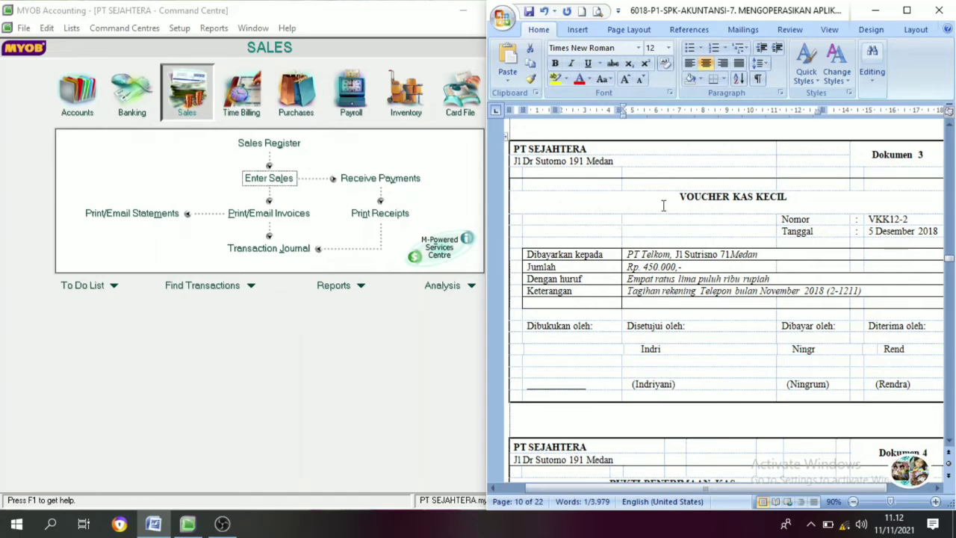
left_click(733, 211)
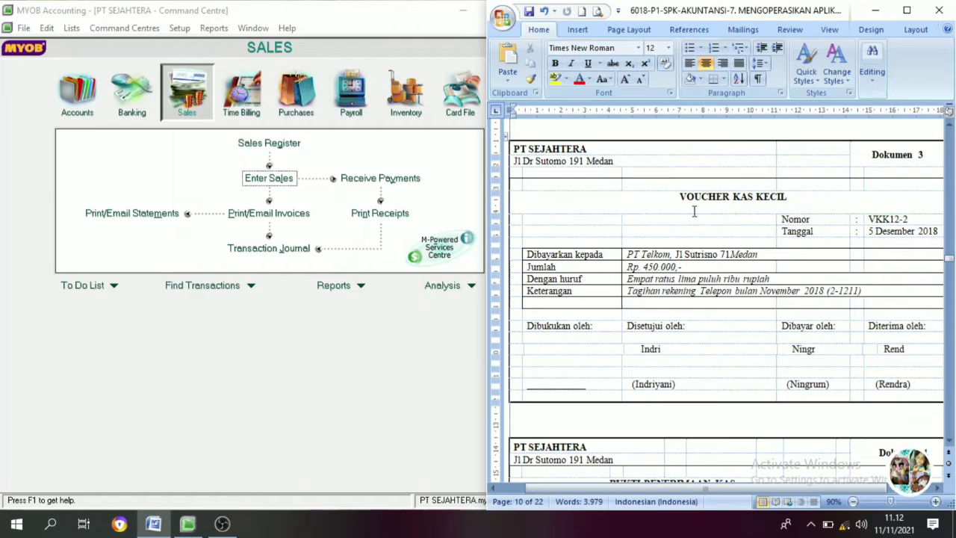
left_click(133, 118)
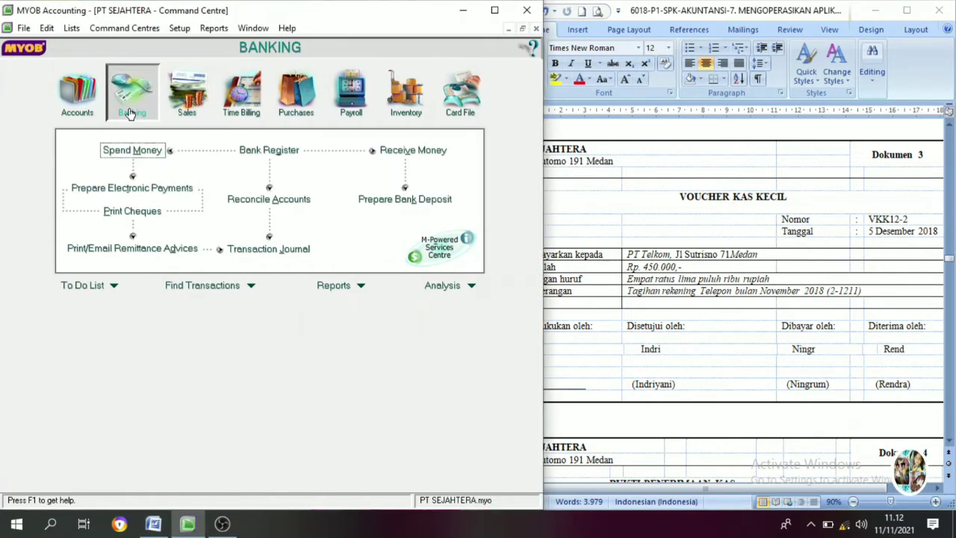
left_click(136, 152)
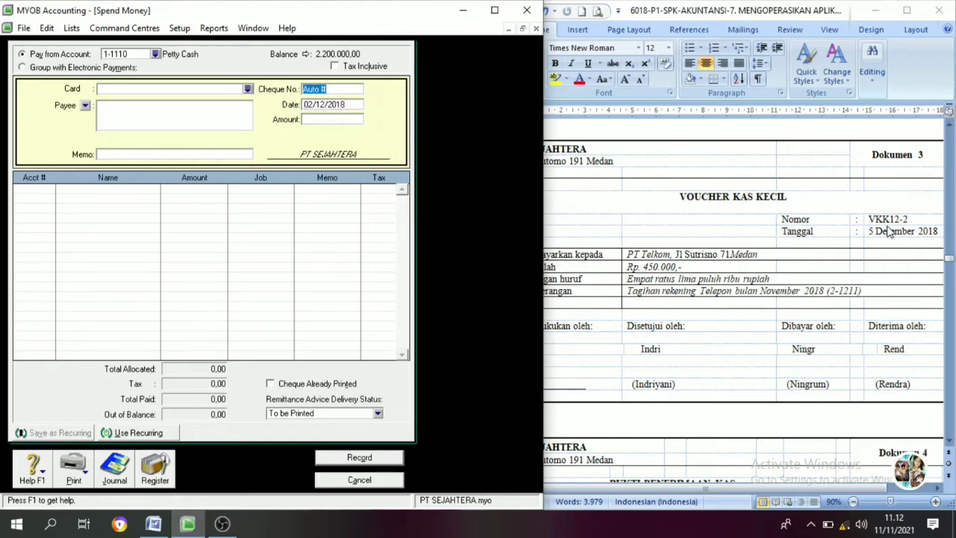
type("VKK12-2")
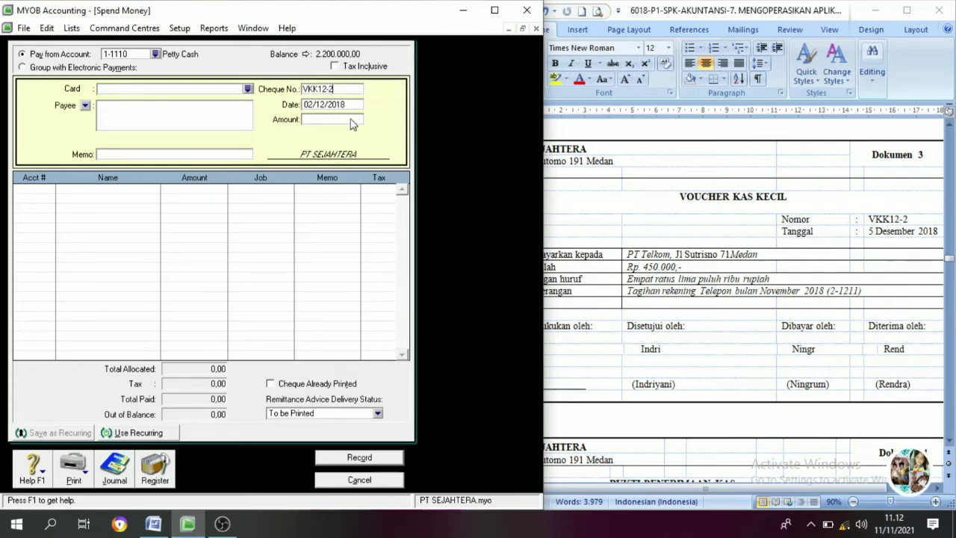
Step: Set the payment's date to 05/12/2018 and its amount to 450000, matching the voucher
left_click(313, 105)
left_click(313, 105)
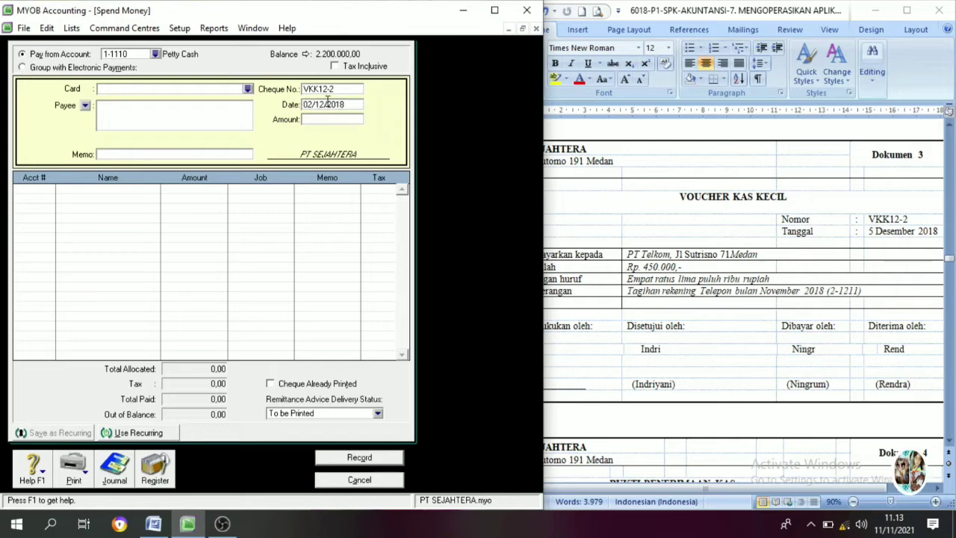
key("BackSpace")
type("5")
left_click(331, 121)
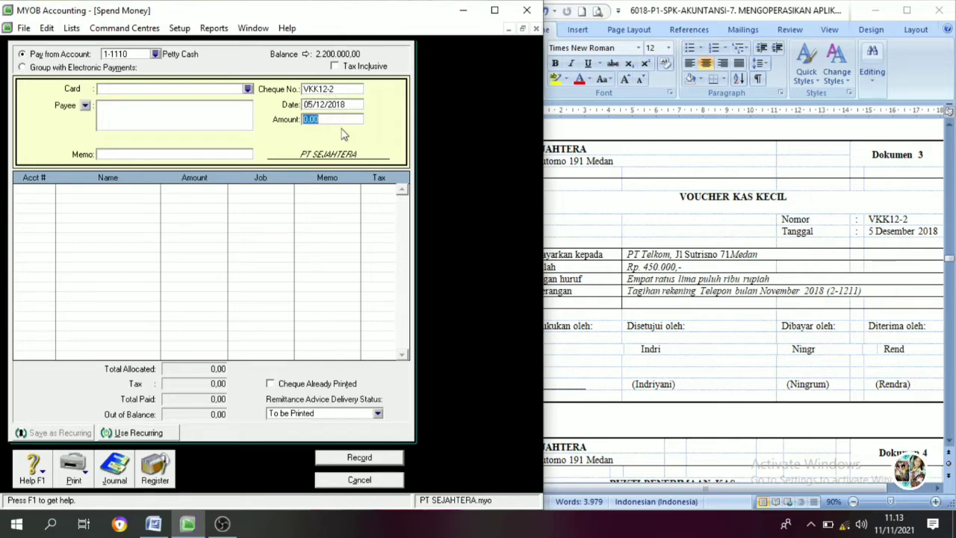
type("450000")
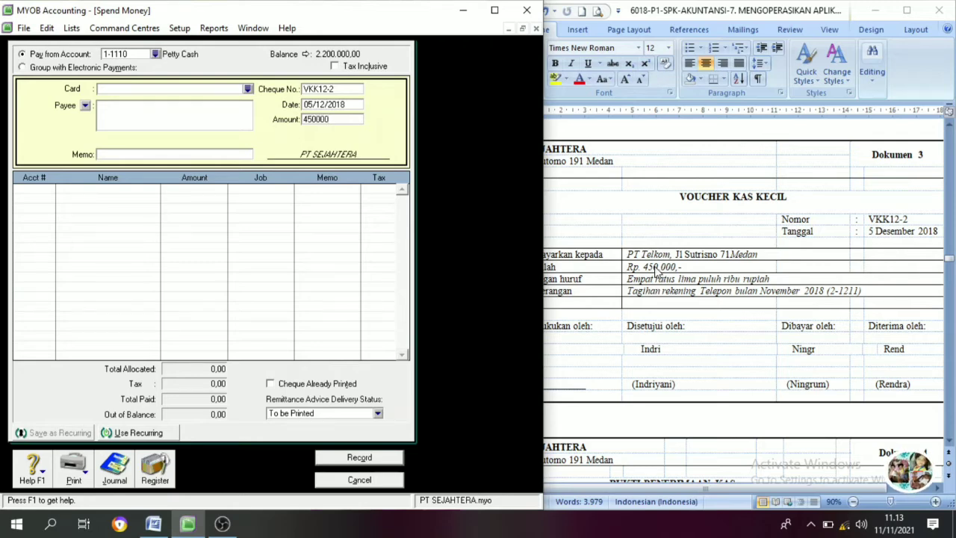
key("Tab")
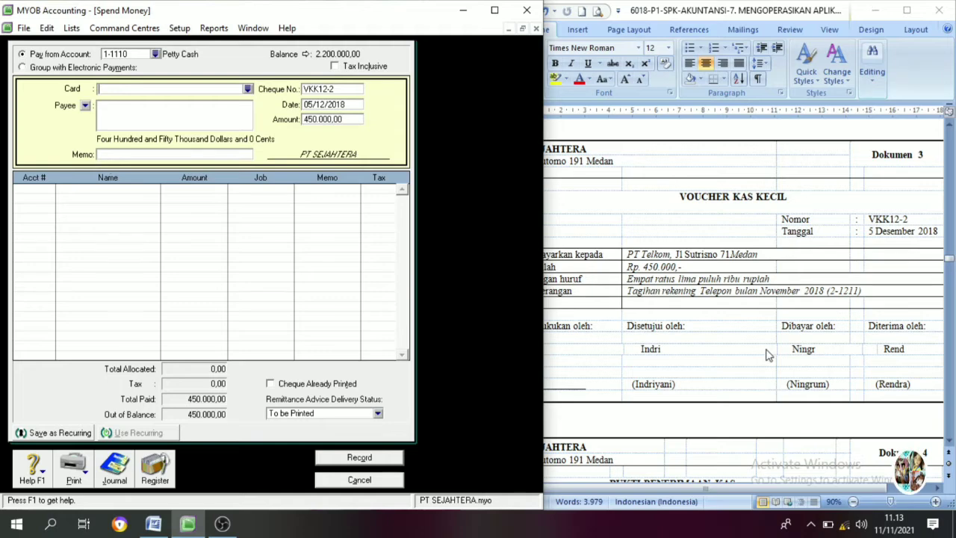
Step: Copy "Tagihan rekening Telepon bulan November" from the voucher's Keterangan row into the payment's memo
left_click(586, 295)
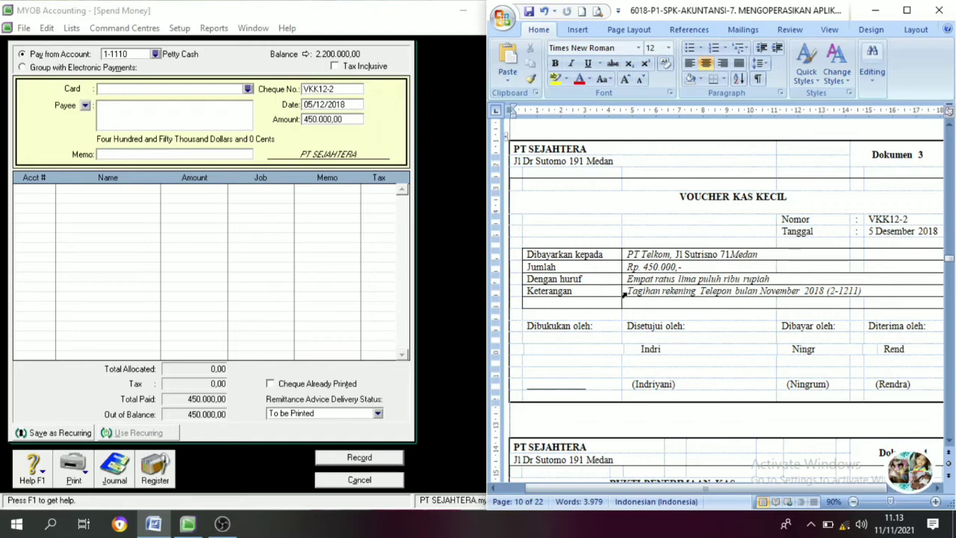
left_click(623, 293)
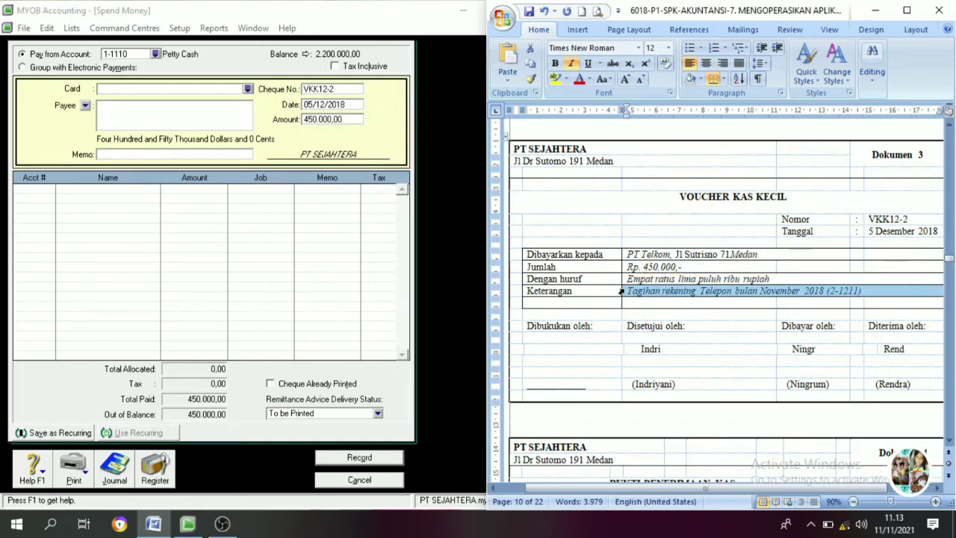
left_click(634, 293)
left_click_drag(630, 292, 800, 287)
key("super+c")
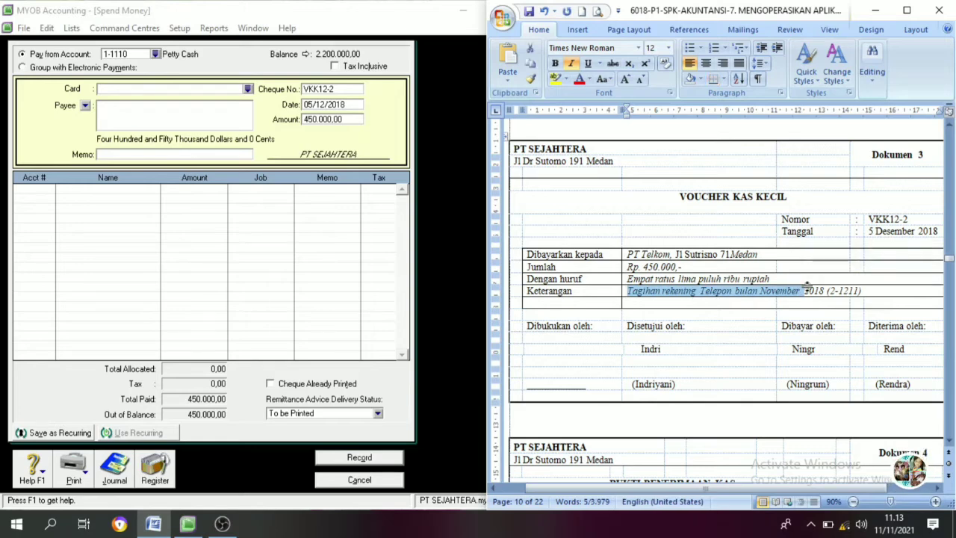
left_click(106, 154)
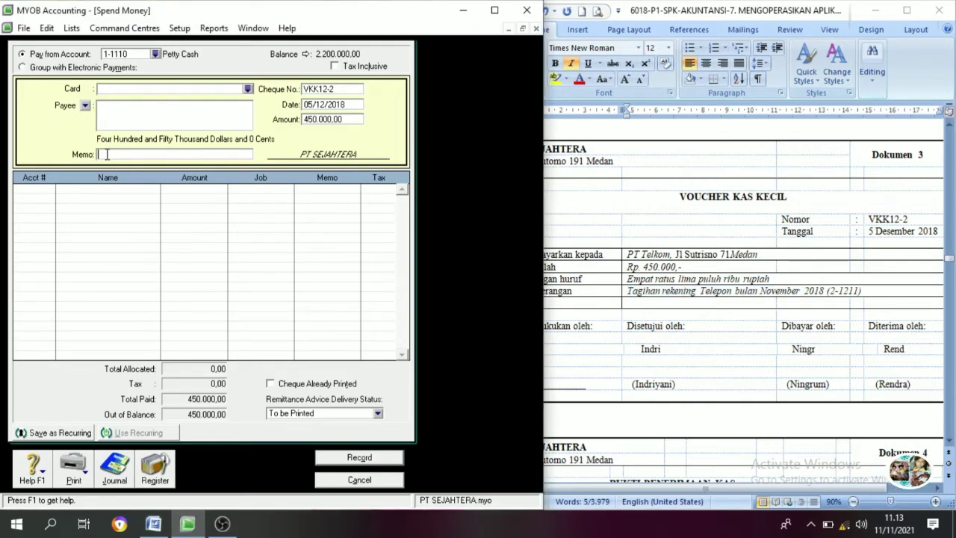
right_click(106, 154)
left_click(140, 214)
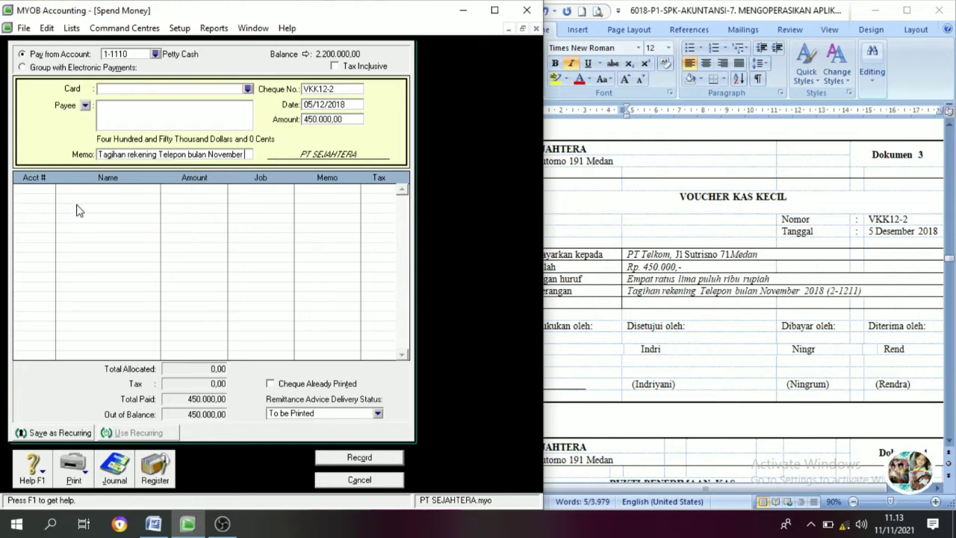
Step: Allocate the 450000 payment to account 2-1211 Accrued axpanse, then record it and close the Spend Money form
left_click(31, 189)
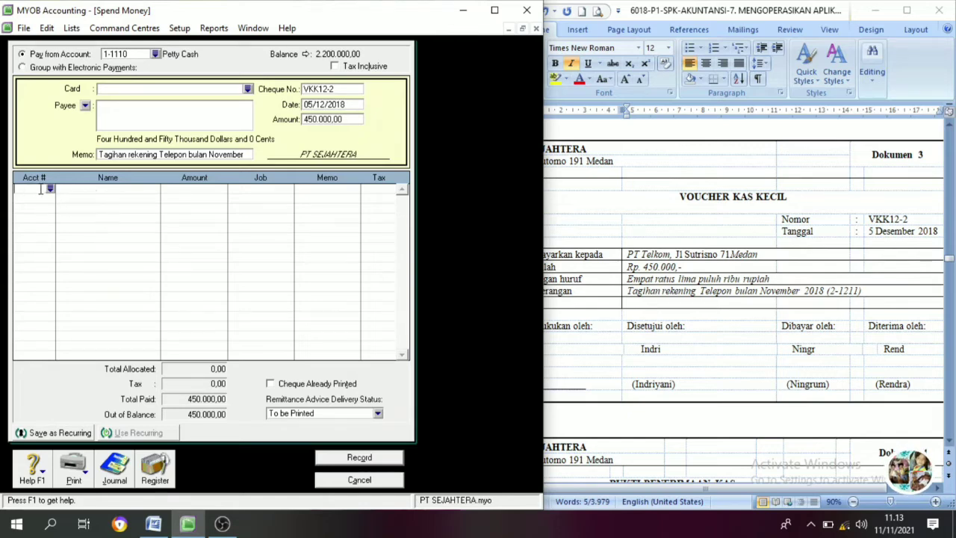
type("6")
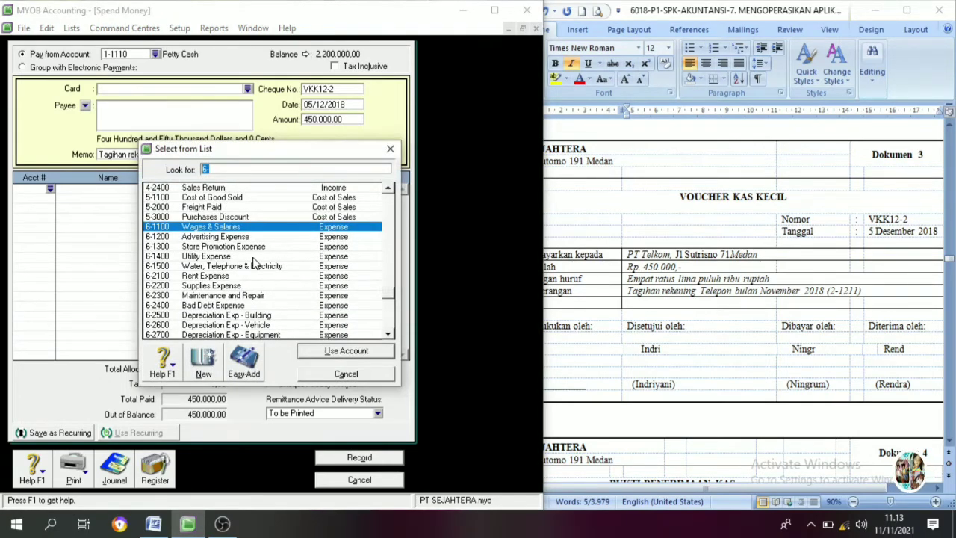
scroll(205, 261, "up", 6)
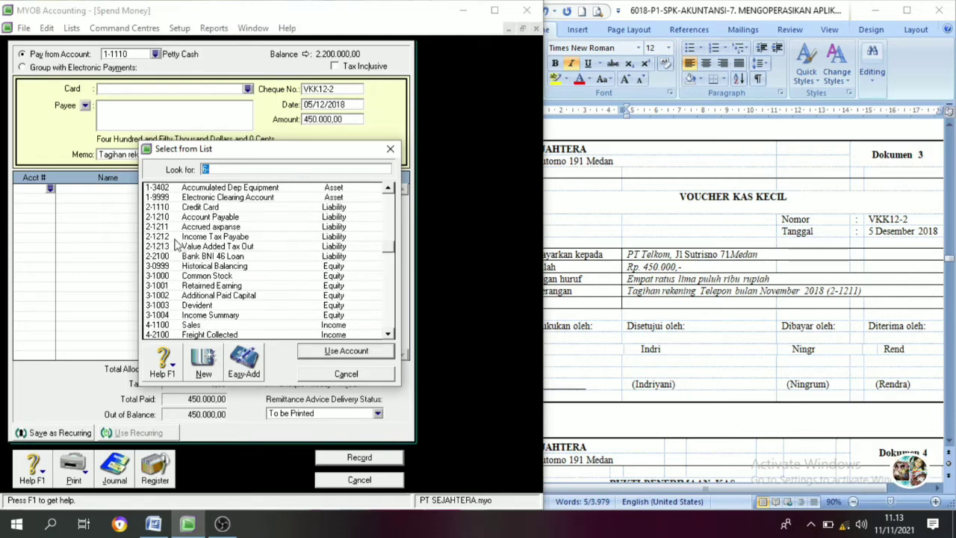
left_click(207, 228)
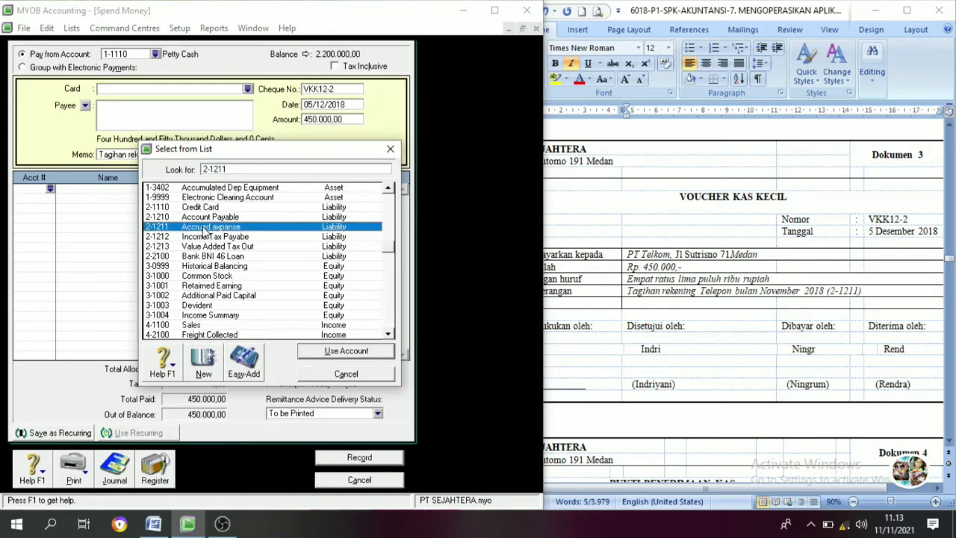
left_click(344, 353)
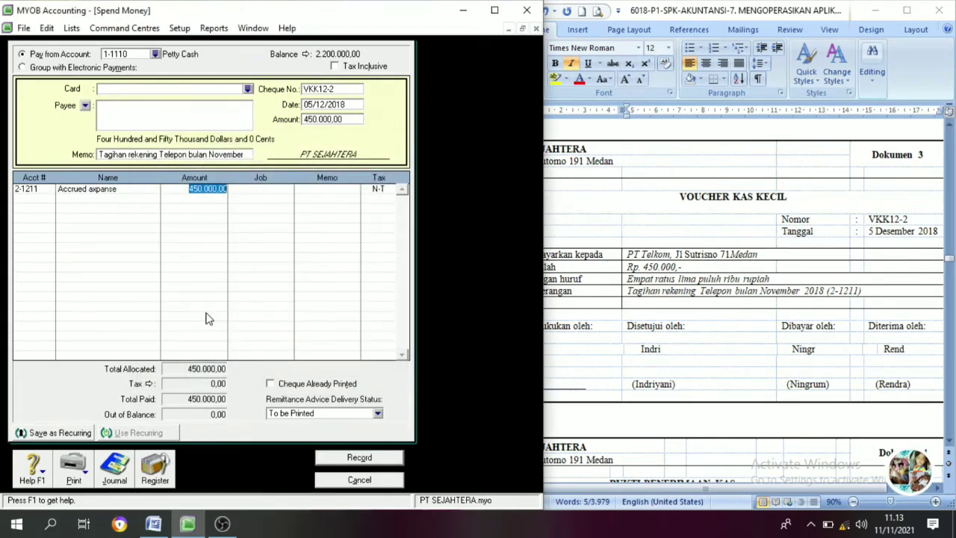
key("Tab")
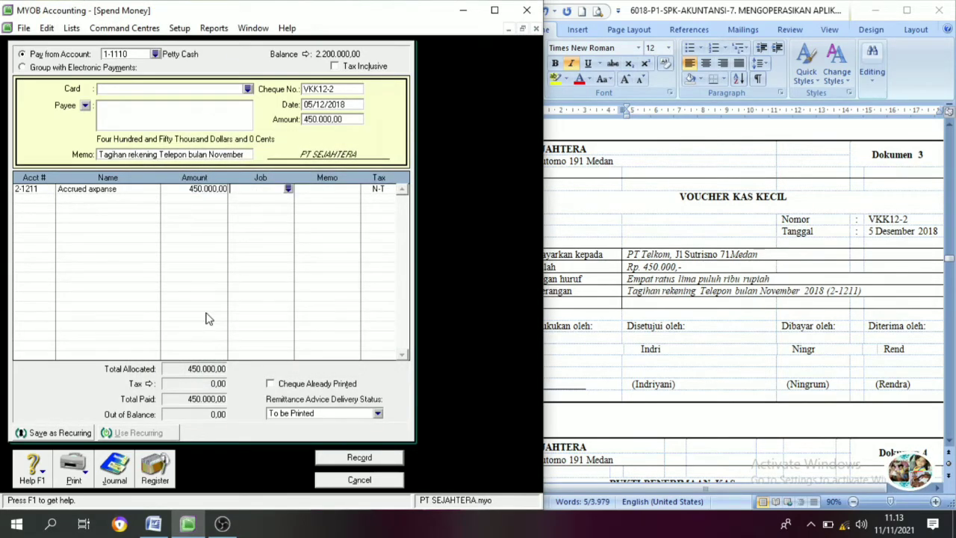
left_click(369, 459)
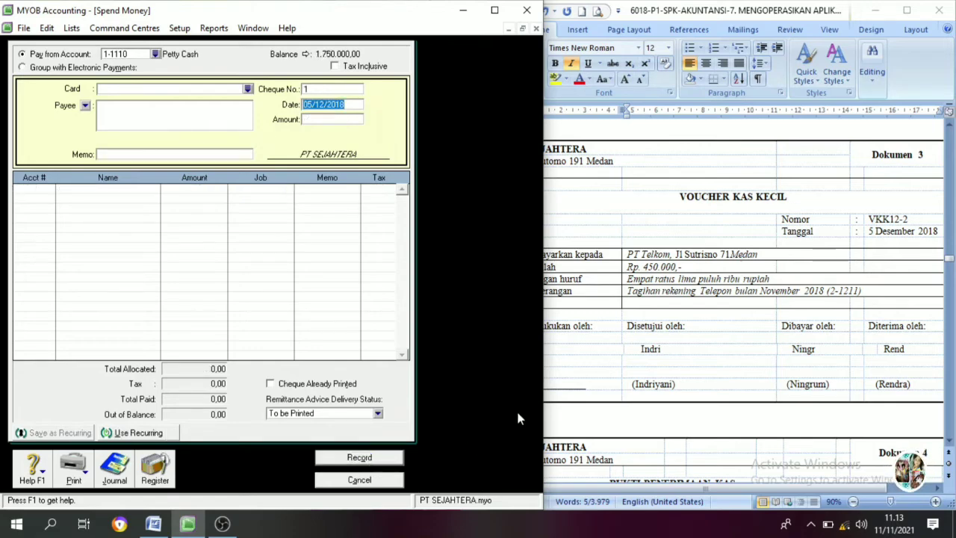
left_click(385, 482)
Step: Find Dokumen 4 in the Word file and examine its Bukti Penerimaan Kas heading and details
scroll(740, 327, "down", 3)
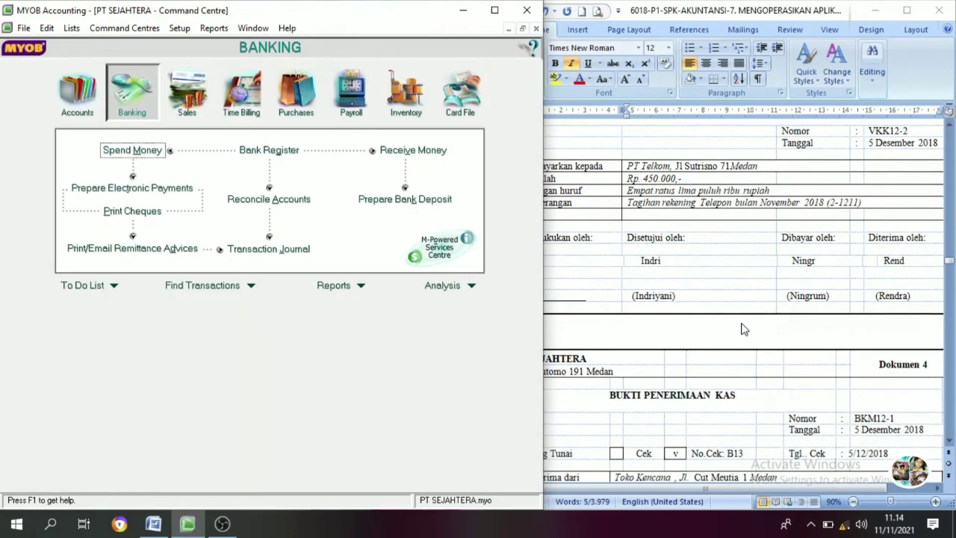
scroll(744, 329, "down", 3)
scroll(723, 361, "down", 2)
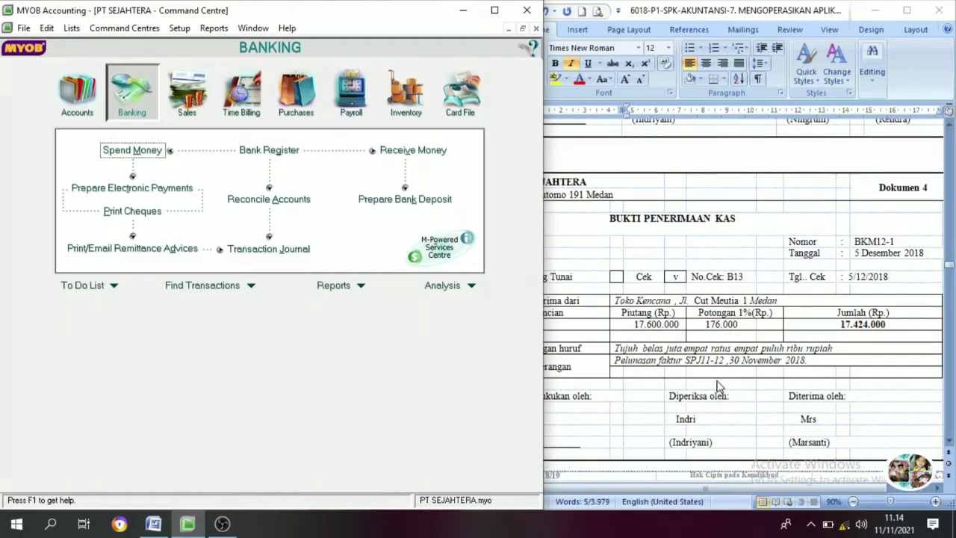
left_click(641, 203)
scroll(655, 257, "up", 1)
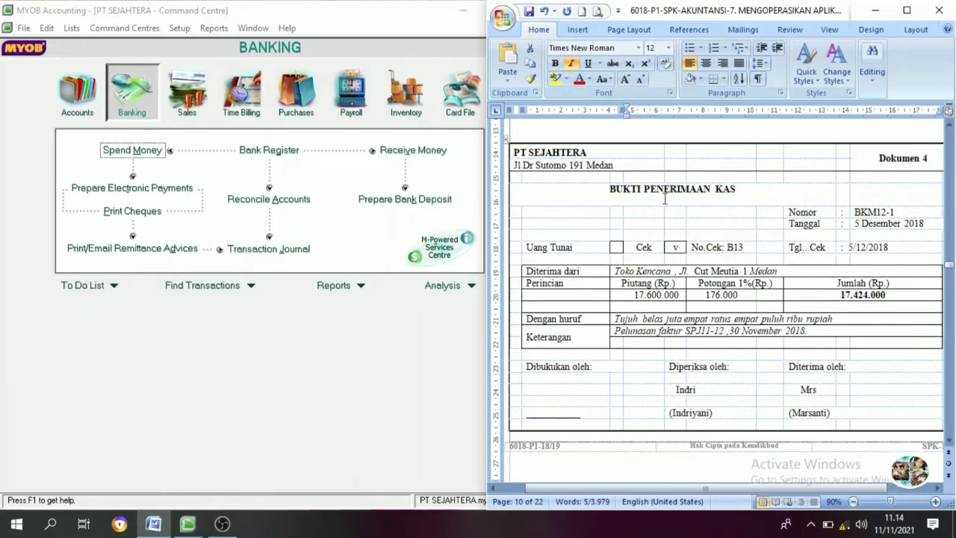
left_click_drag(741, 189, 612, 183)
left_click(585, 205)
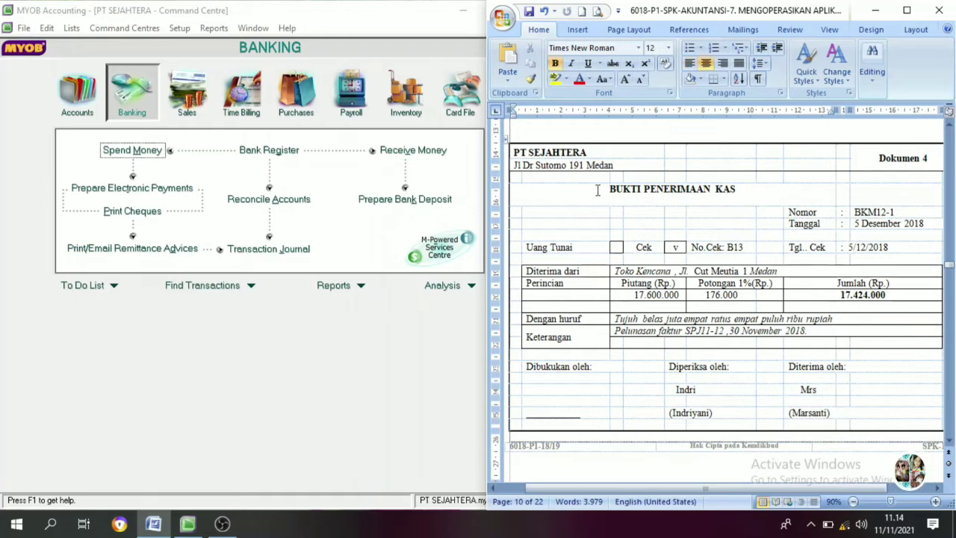
left_click_drag(607, 189, 726, 194)
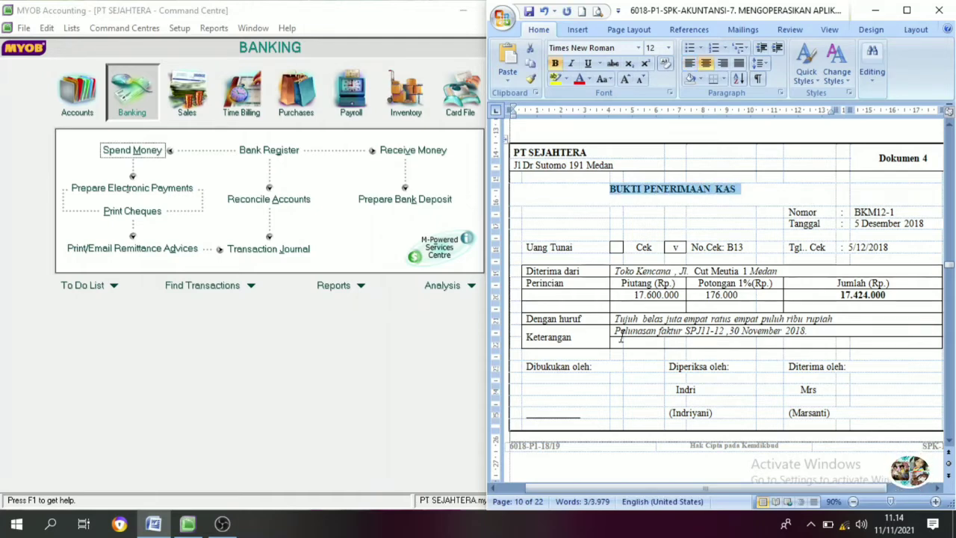
left_click(753, 196)
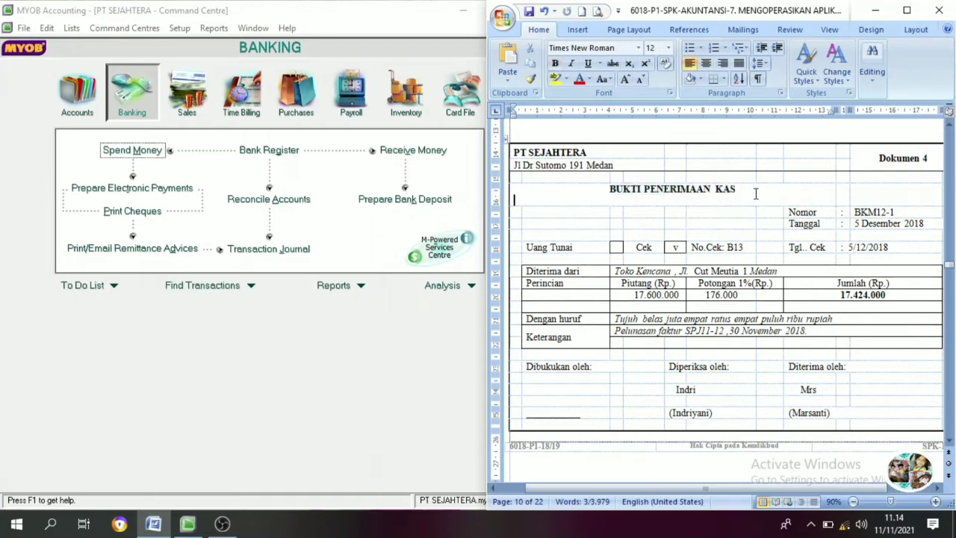
left_click_drag(740, 189, 610, 189)
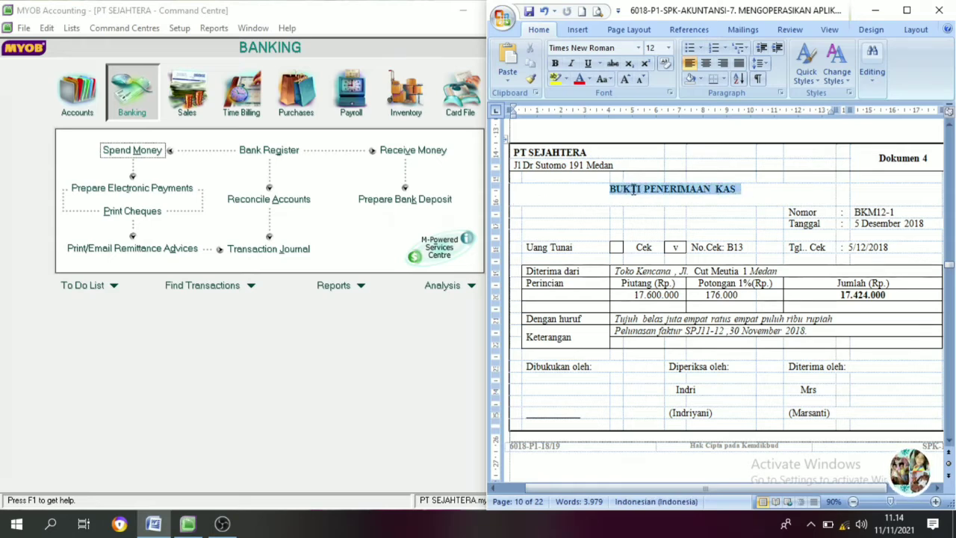
left_click(635, 207)
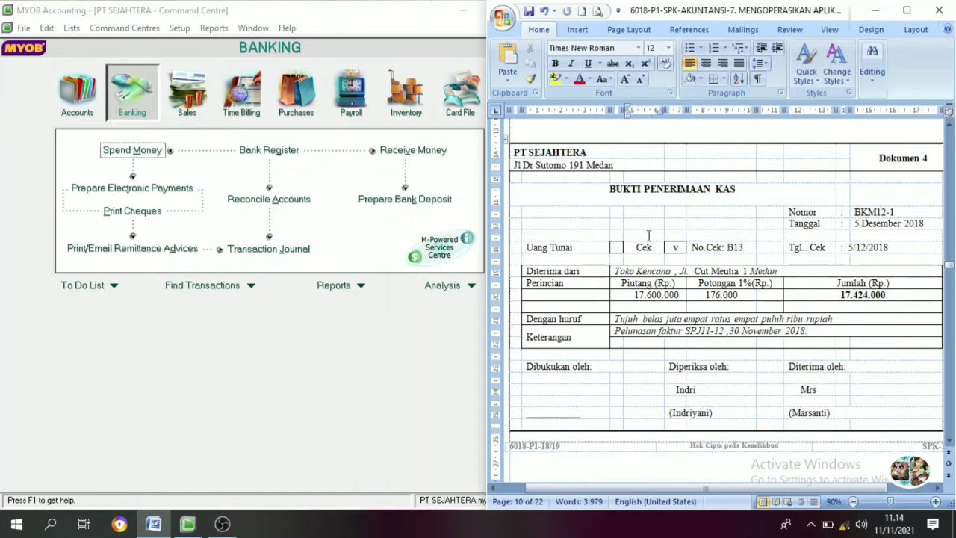
Step: Open a Receive Payments entry in MYOB's sales module and select Toko Kencana as the customer
left_click(186, 91)
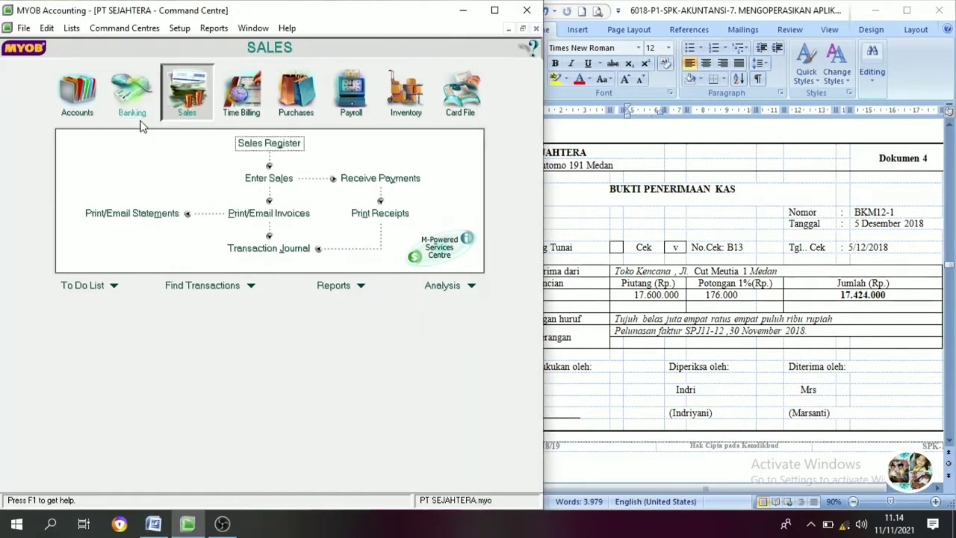
left_click(675, 198)
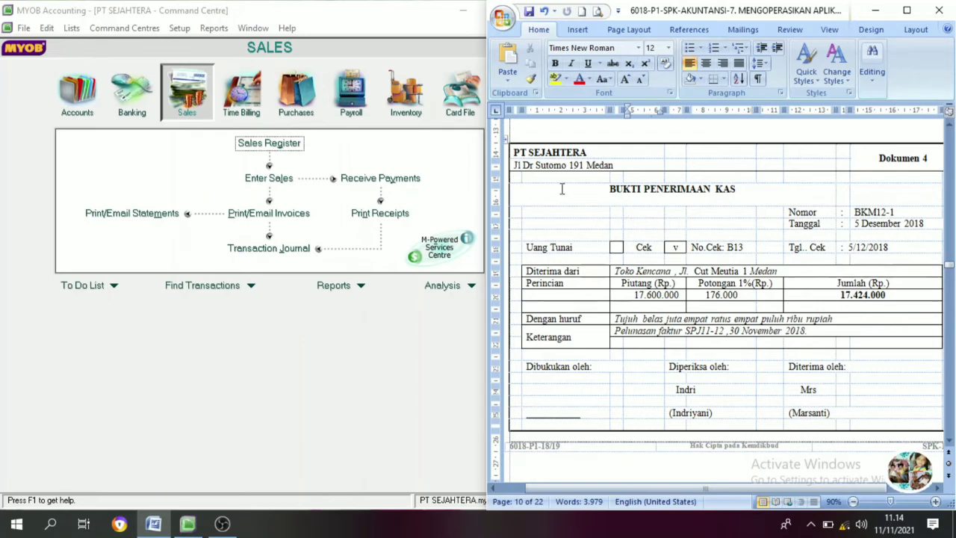
left_click(198, 114)
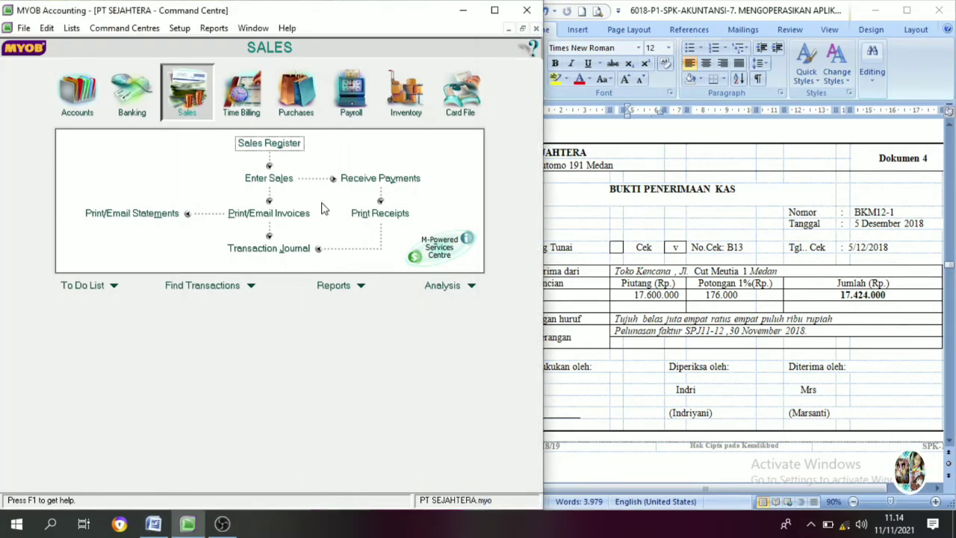
left_click(381, 179)
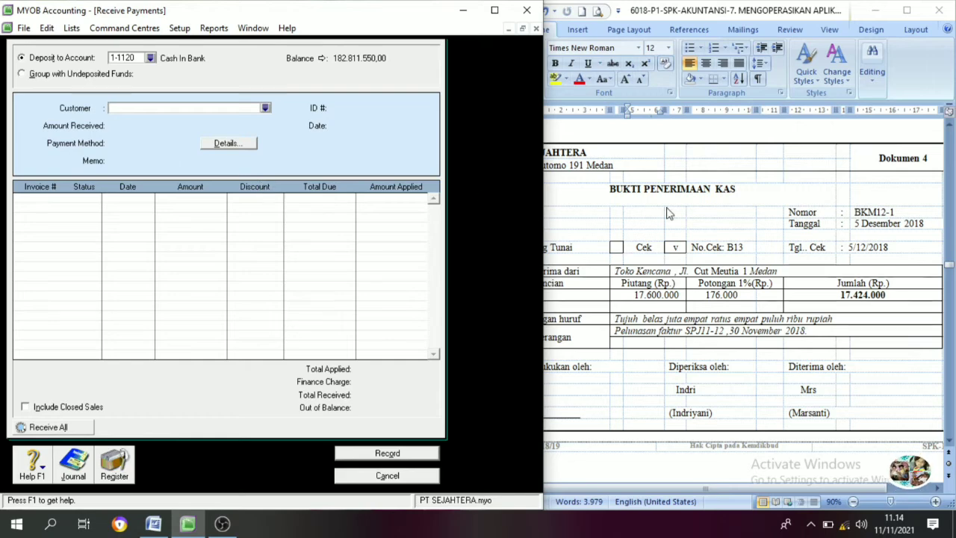
left_click(619, 233)
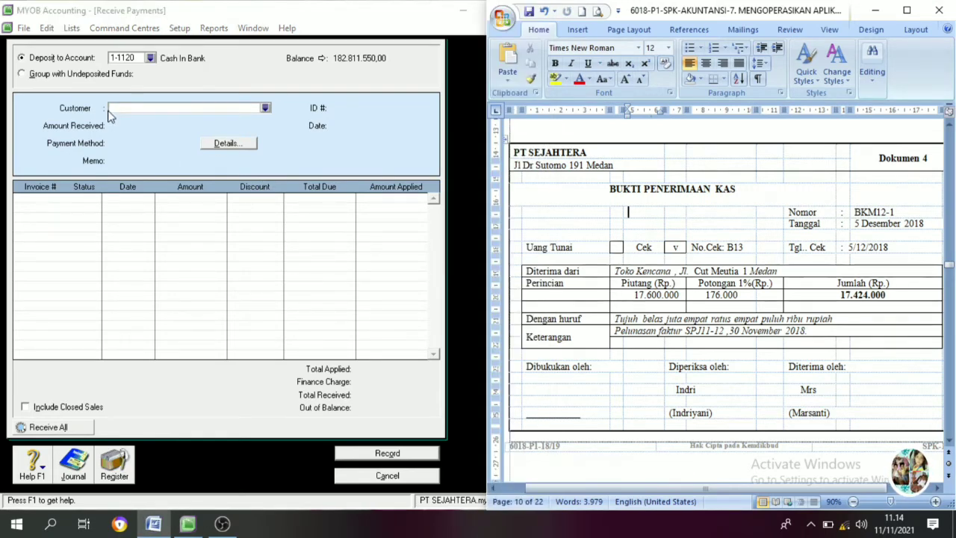
left_click(265, 108)
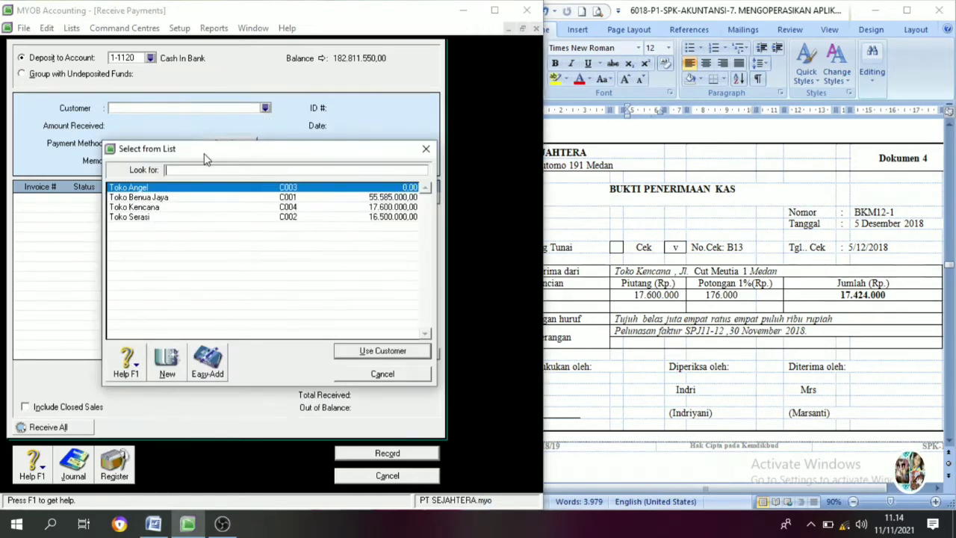
left_click(159, 214)
left_click(355, 353)
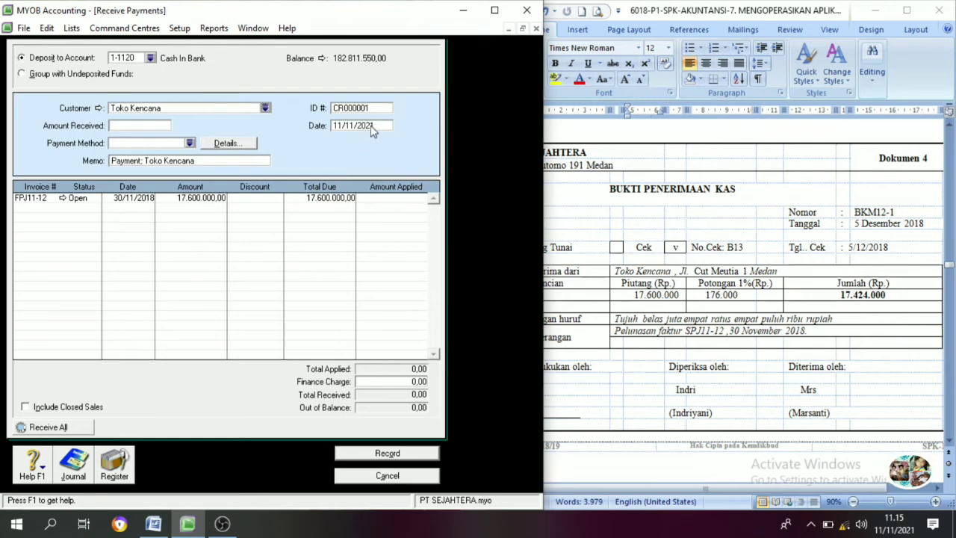
Step: Copy the receipt number BKM12-1 from Dokumen 4 into the payment's ID number
left_click(886, 221)
left_click_drag(900, 212, 874, 213)
key("ctrl+c")
left_click(896, 215)
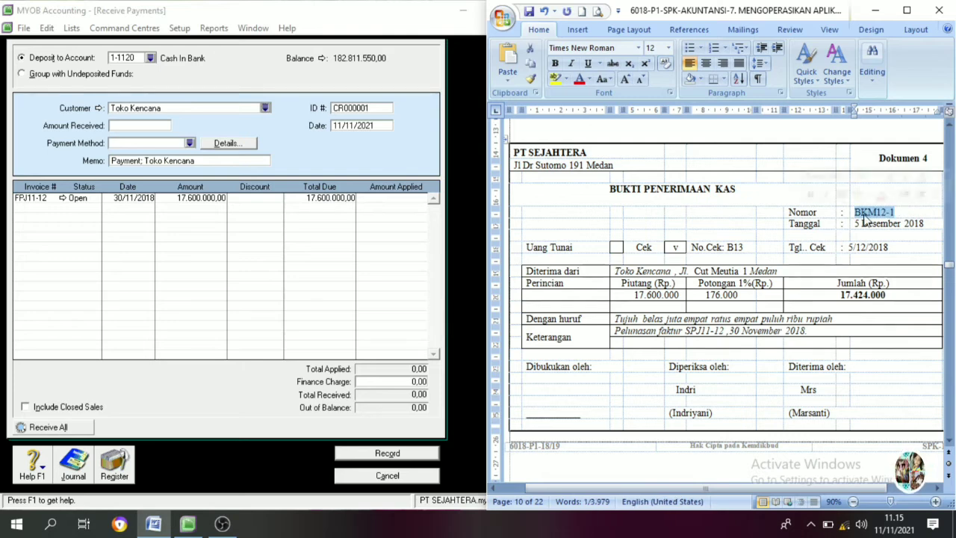
left_click(382, 109)
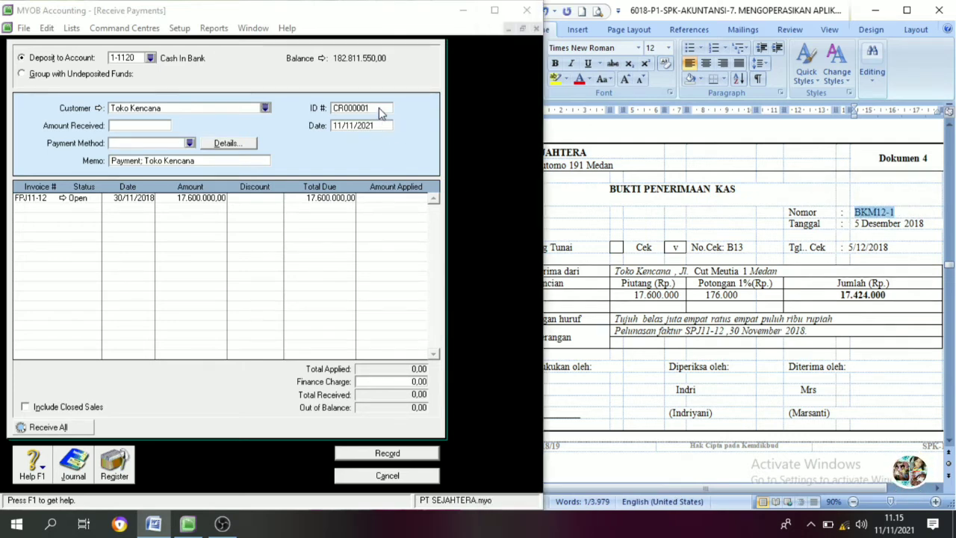
key("ctrl+v")
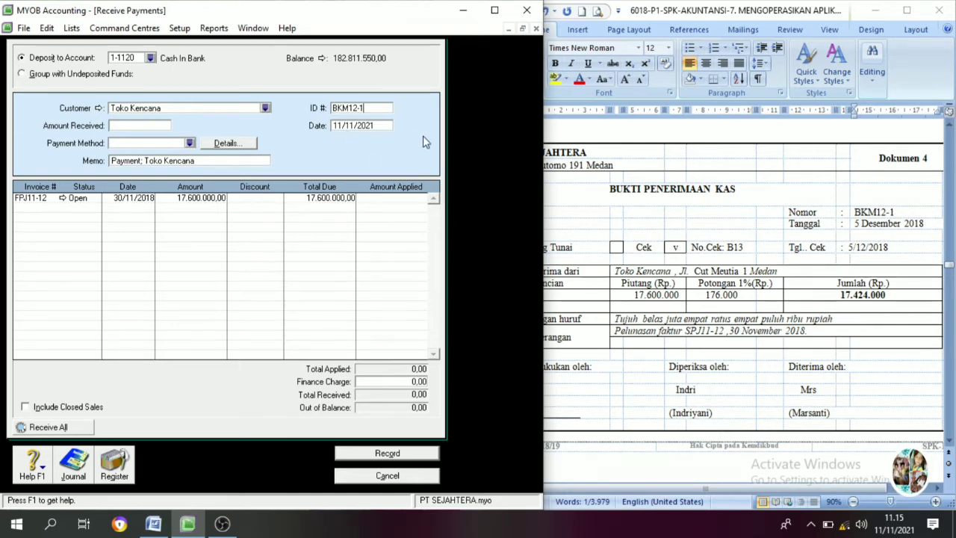
Step: Set the receipt's date to 05/12/2018 and its amount received to 17424000, matching Dokumen 4
left_click(341, 125)
left_click(341, 125)
key("BackSpace")
key("BackSpace")
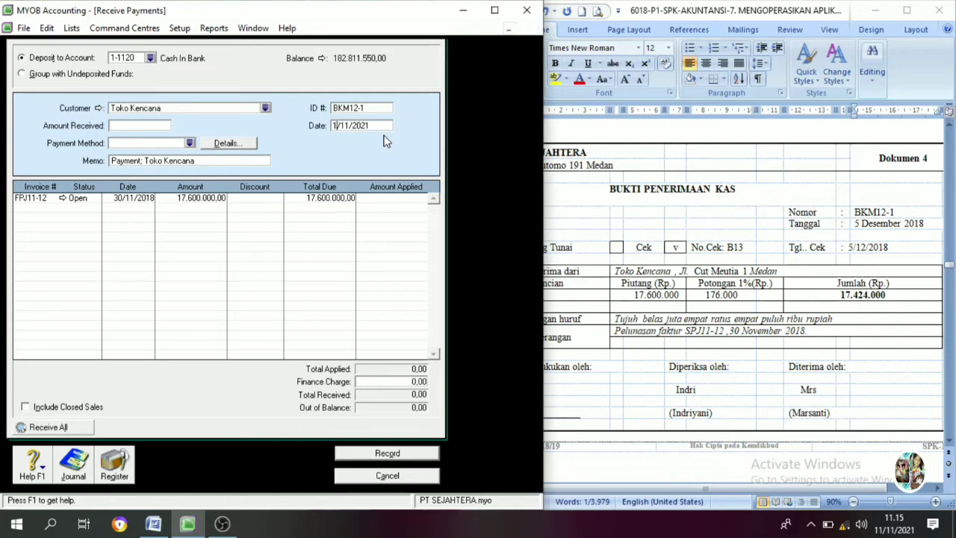
type("5/1")
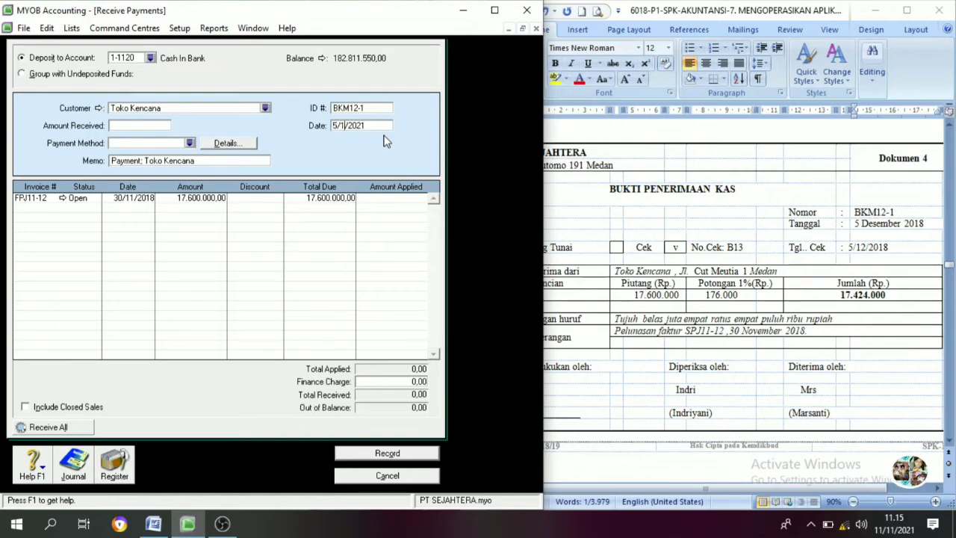
type("2")
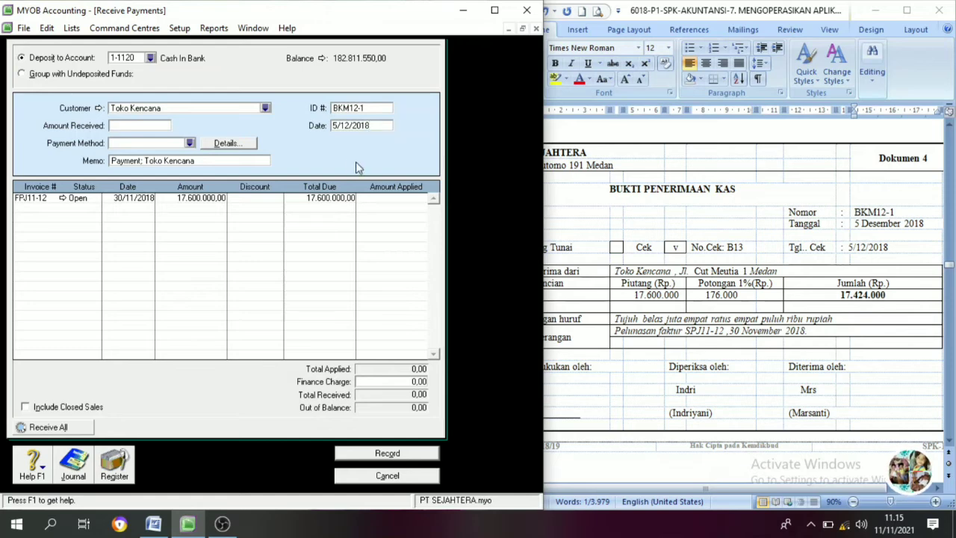
left_click(121, 127)
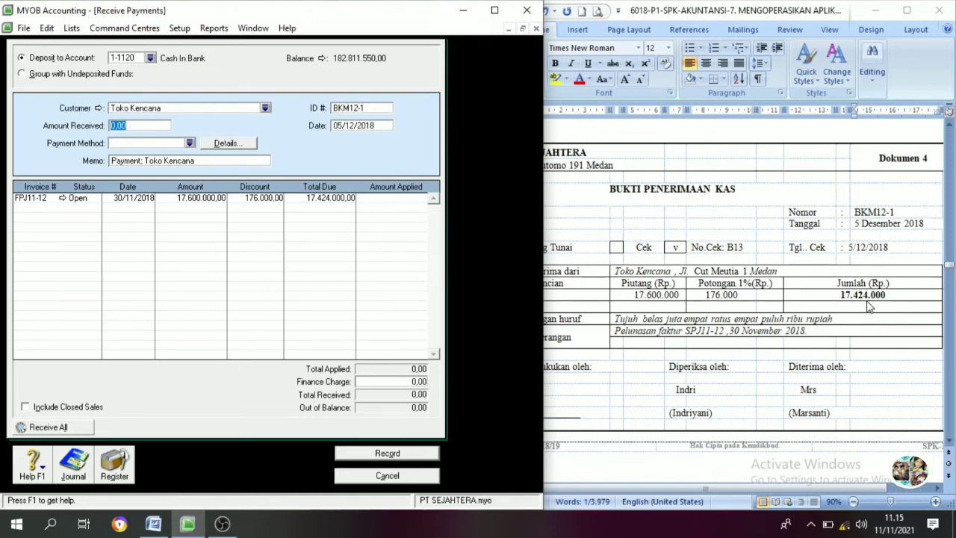
type("17424000")
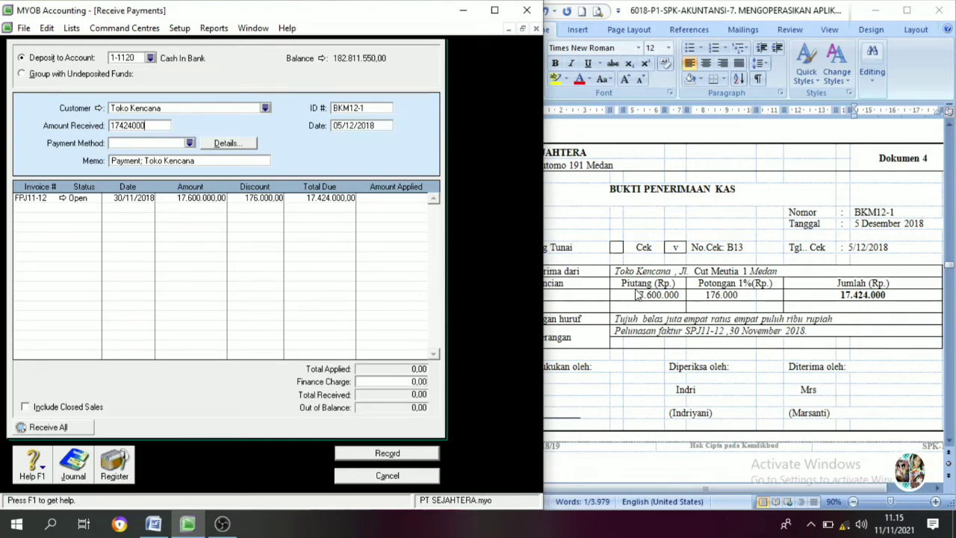
Step: Examine the Piutang and Potongan 1% amounts in Dokumen 4 against the open invoice
left_click(677, 296)
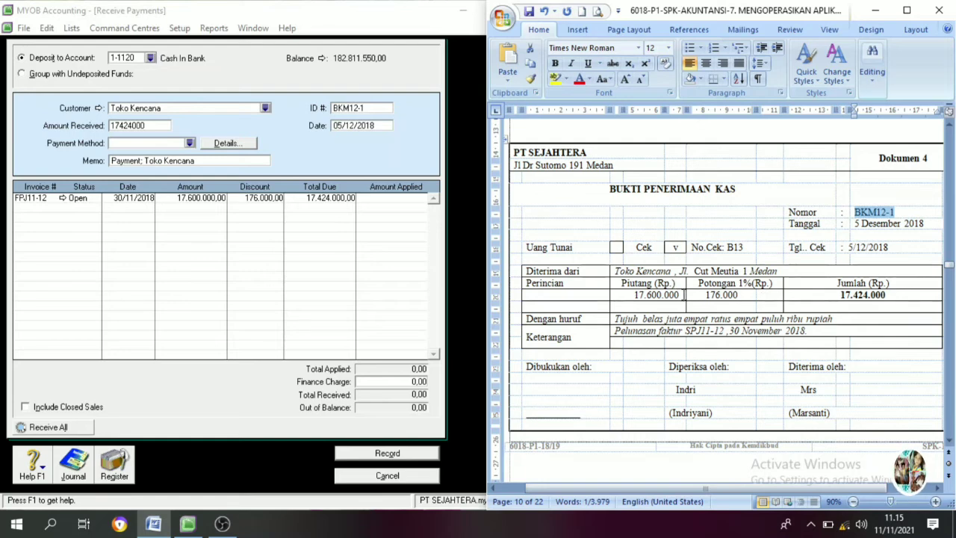
left_click(682, 295)
key("shift+Left")
key("shift+Left")
key("shift+Left")
key("shift+Left")
key("shift+Left")
key("shift+Left")
key("shift+Left")
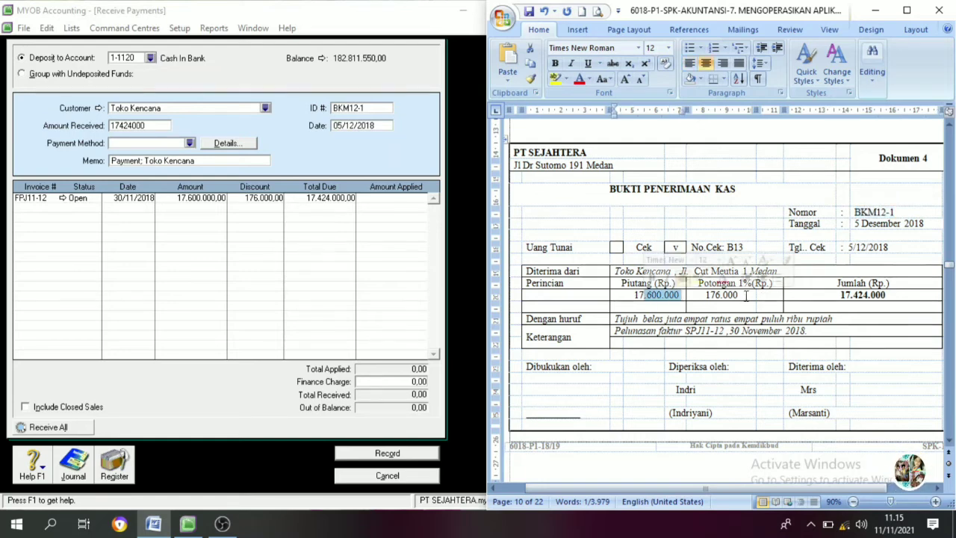
left_click(753, 298)
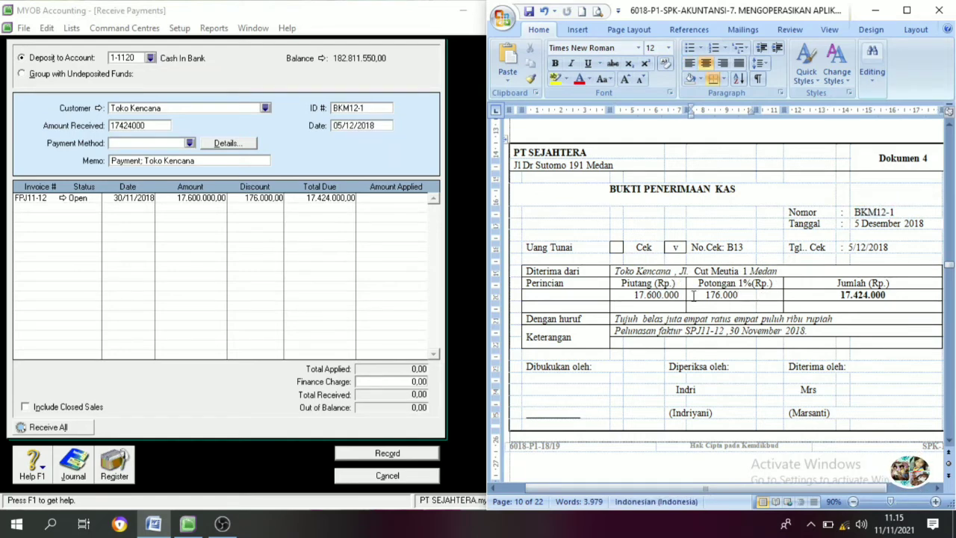
Step: Apply the full 17.424.000 to invoice FPJ11-12, record the payment with printing postponed, and close the payment entry
left_click(261, 200)
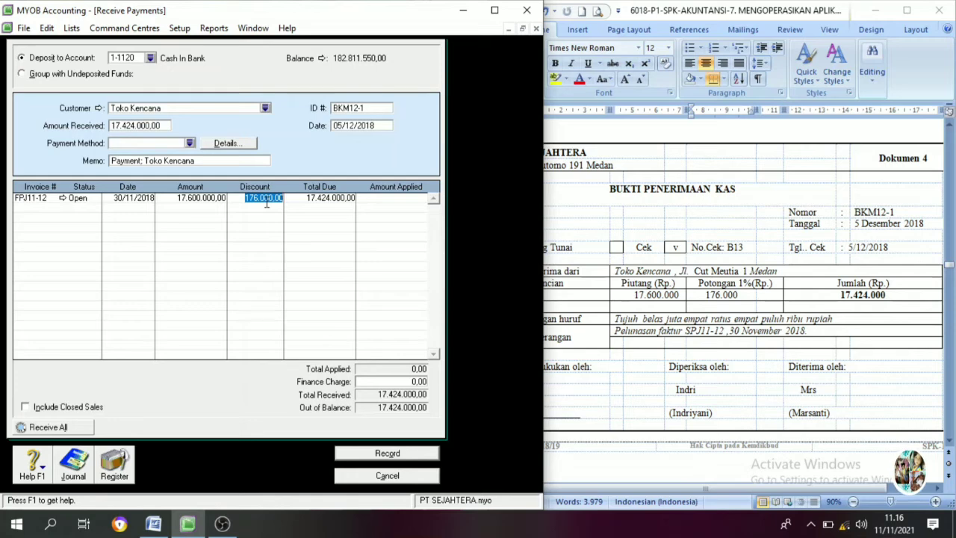
left_click(388, 199)
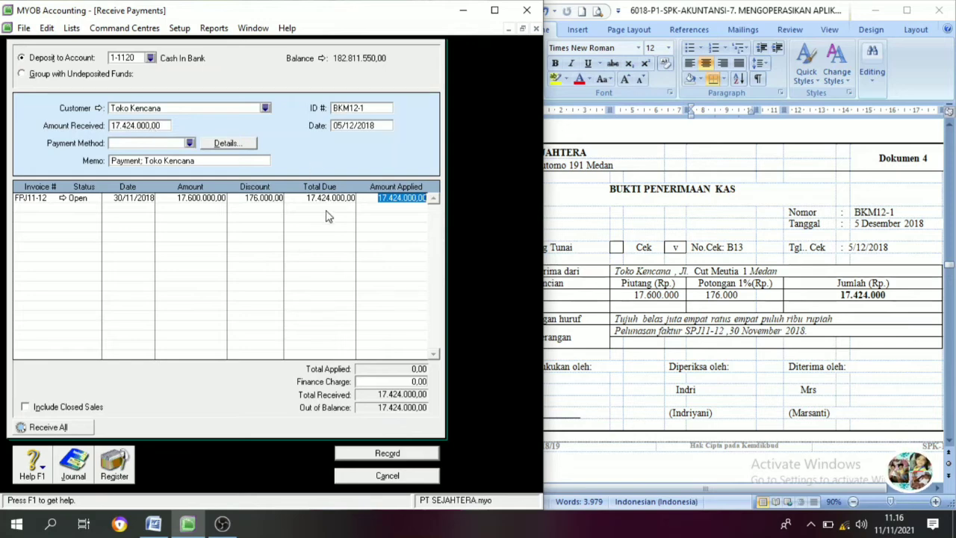
key("Tab")
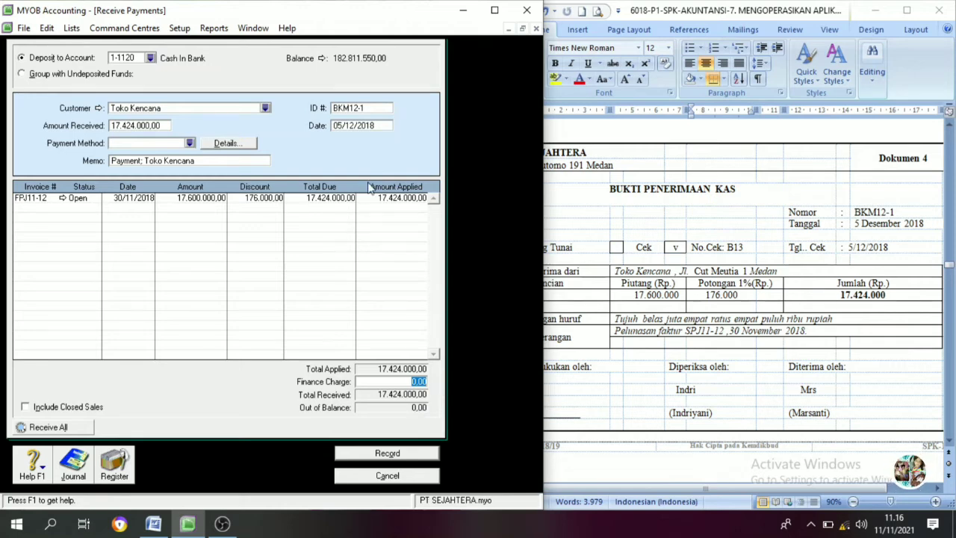
left_click(412, 457)
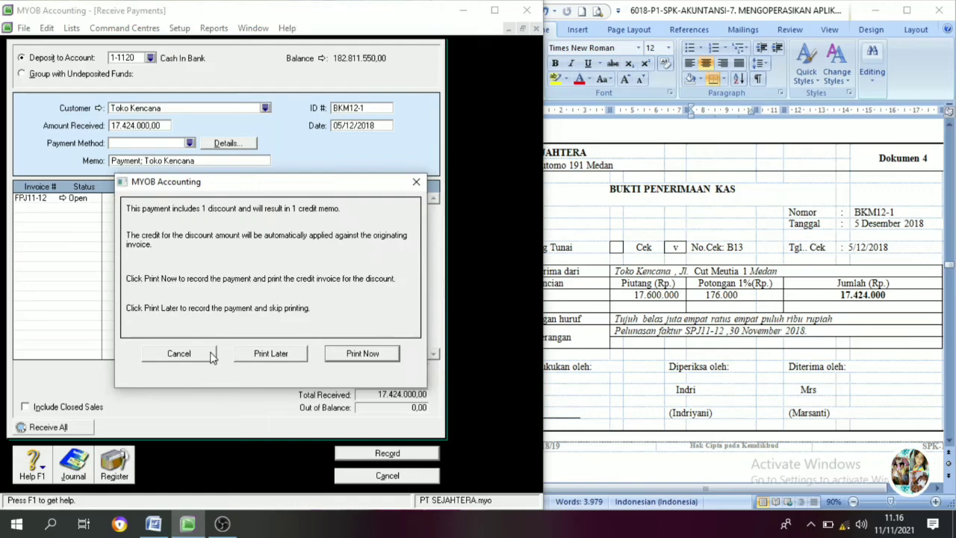
left_click(265, 357)
left_click(394, 478)
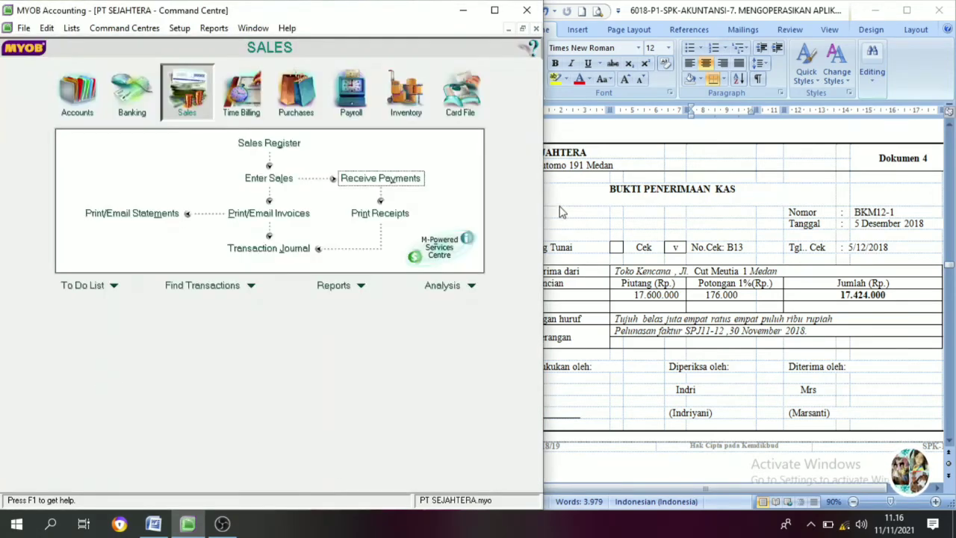
Step: Examine Dokumen 5 in the Word document, checking its issuing company and document type
scroll(707, 239, "down", 2)
left_click(738, 238)
scroll(708, 239, "down", 2)
scroll(707, 239, "down", 5)
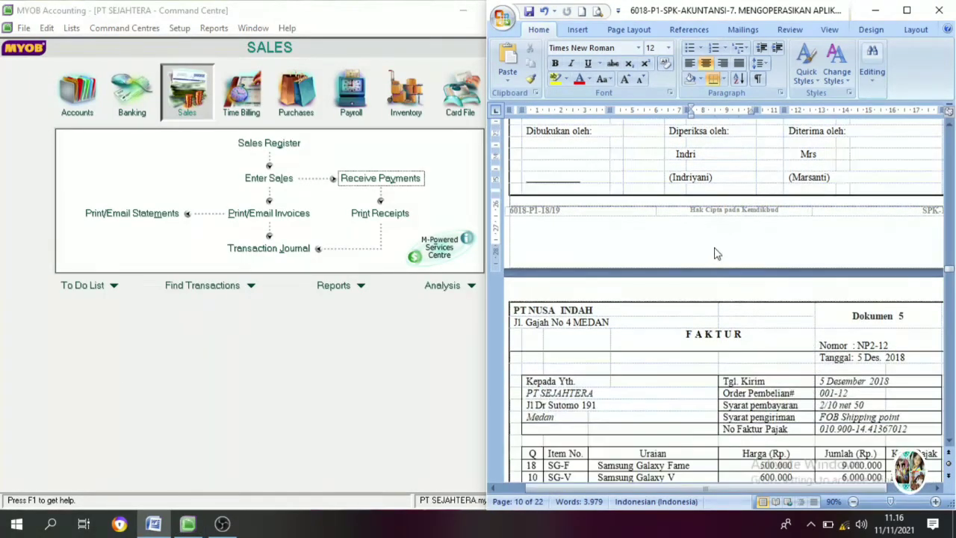
scroll(673, 246, "up", 1)
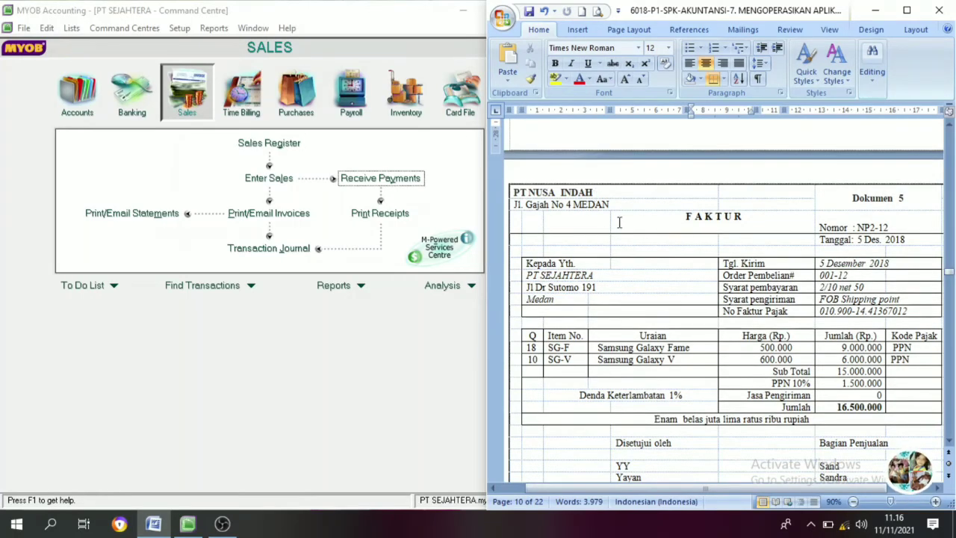
left_click_drag(599, 191, 513, 193)
left_click(684, 232)
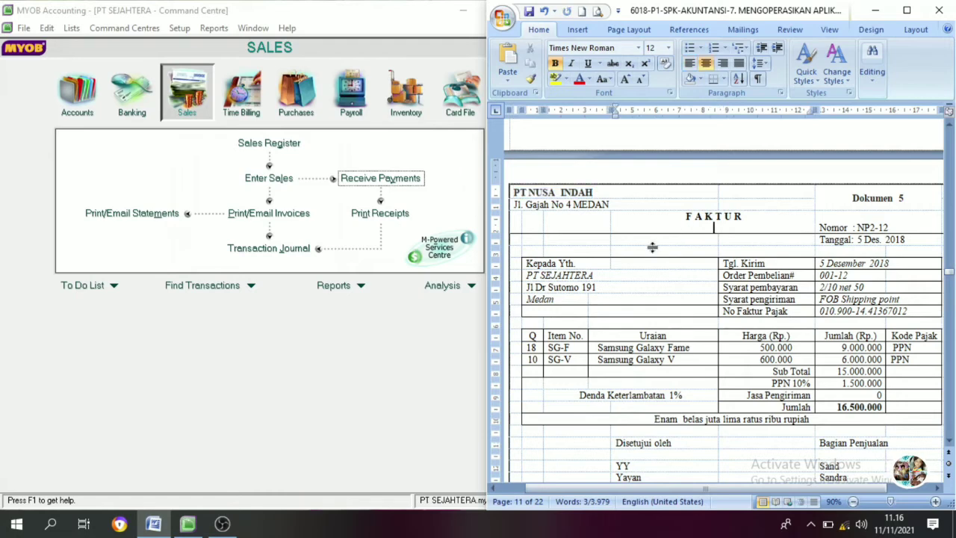
left_click_drag(673, 215, 755, 217)
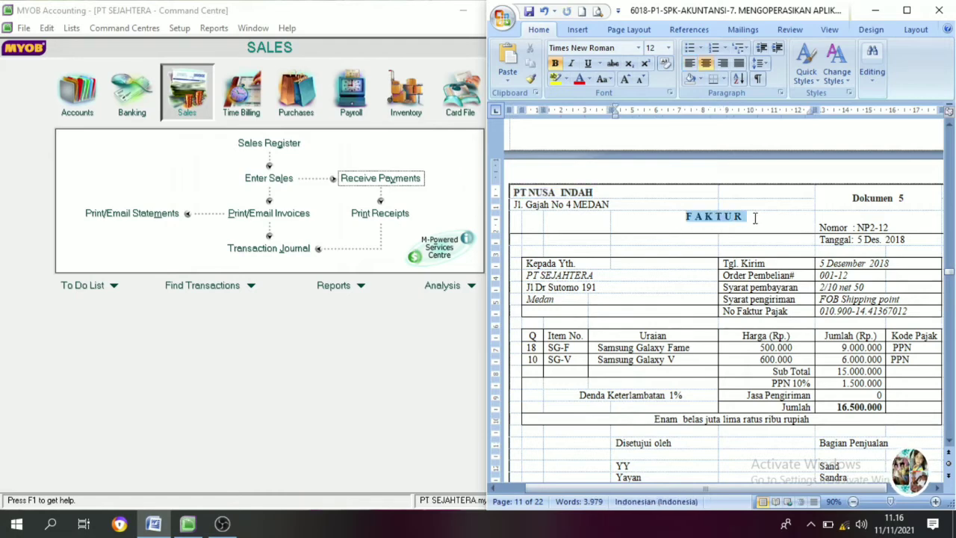
left_click(599, 192)
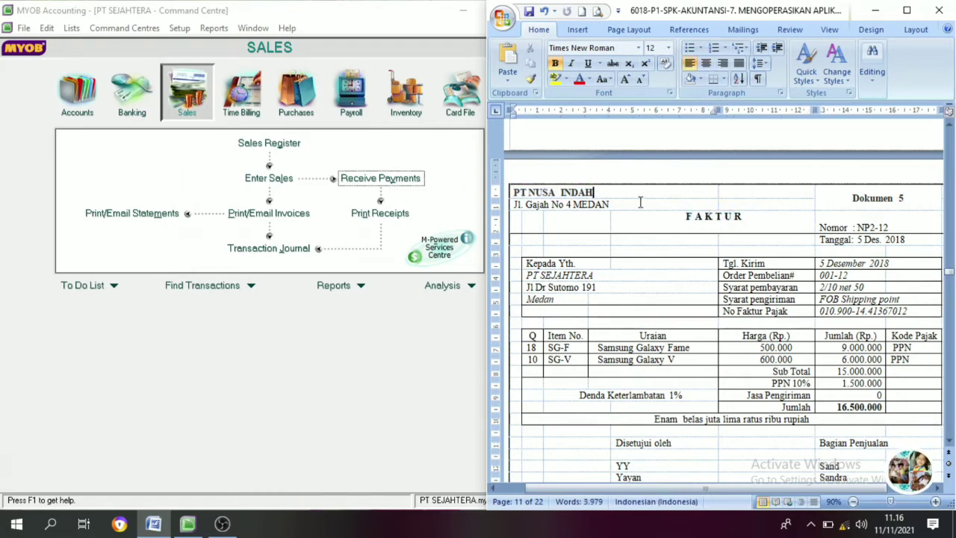
left_click(599, 190)
left_click_drag(599, 192, 514, 193)
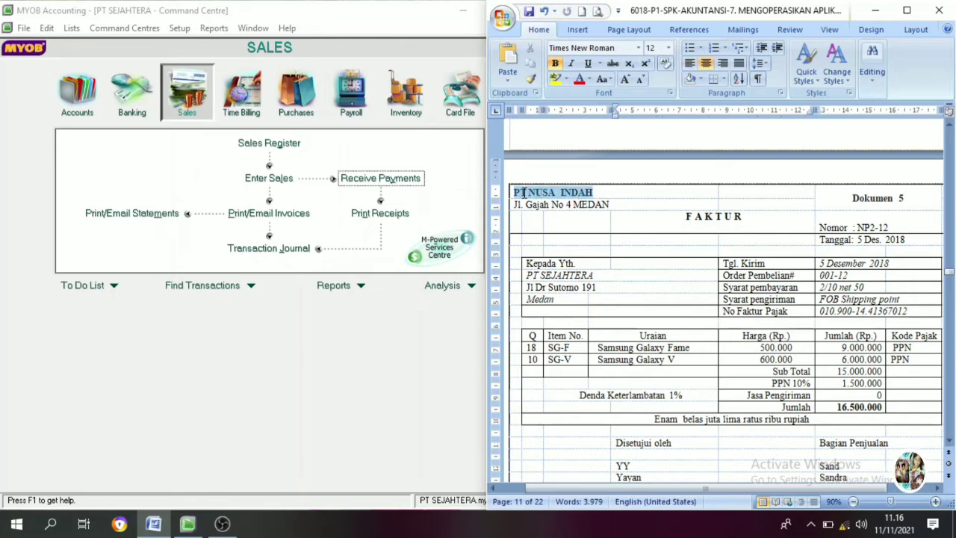
left_click(670, 228)
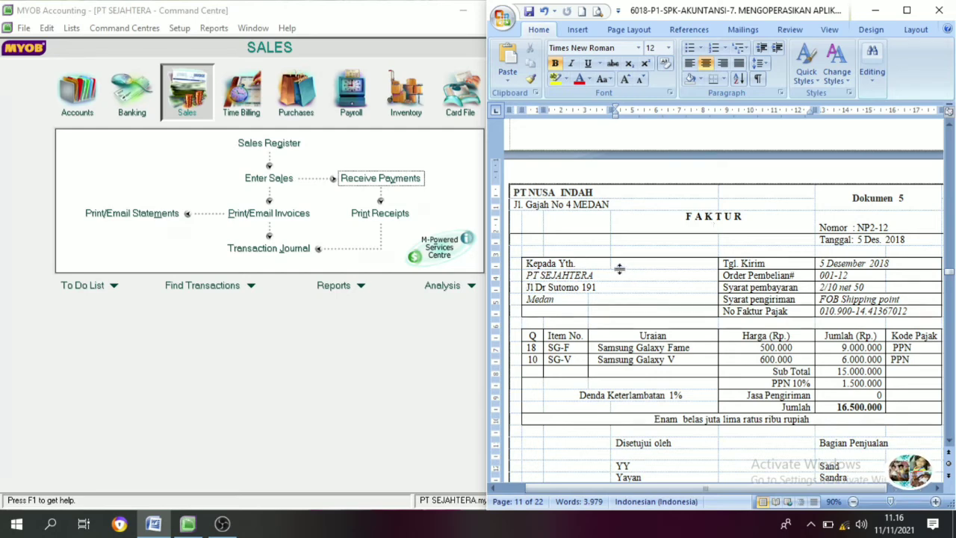
left_click_drag(749, 217, 680, 218)
left_click(647, 251)
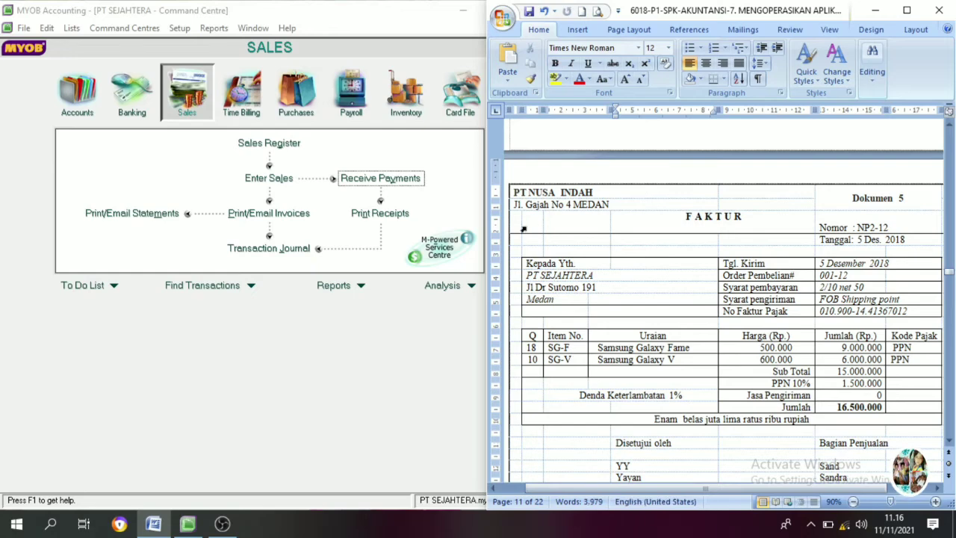
left_click(692, 217)
left_click_drag(750, 217, 685, 217)
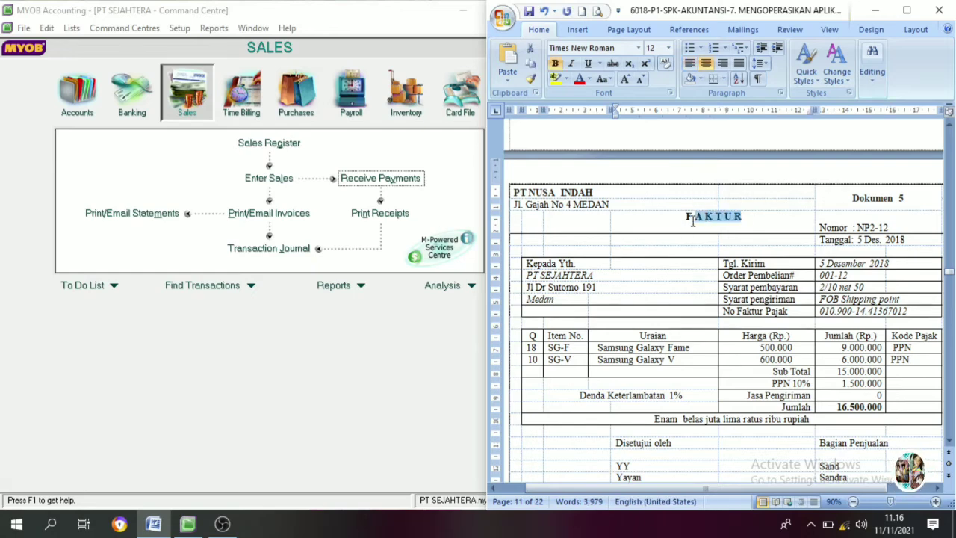
Step: Start a new purchase entry in MYOB's purchases module and choose PT Nusa Indah as the supplier
left_click(295, 108)
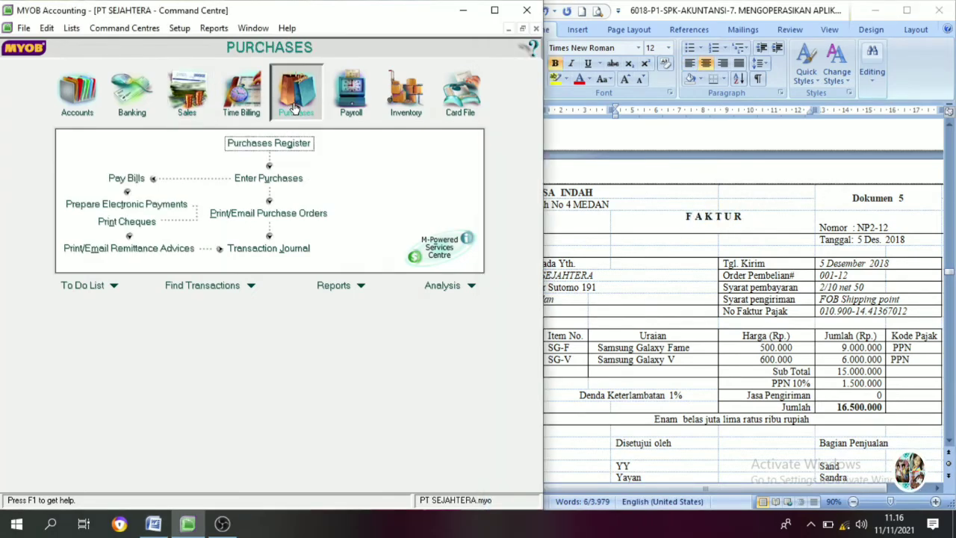
left_click(278, 181)
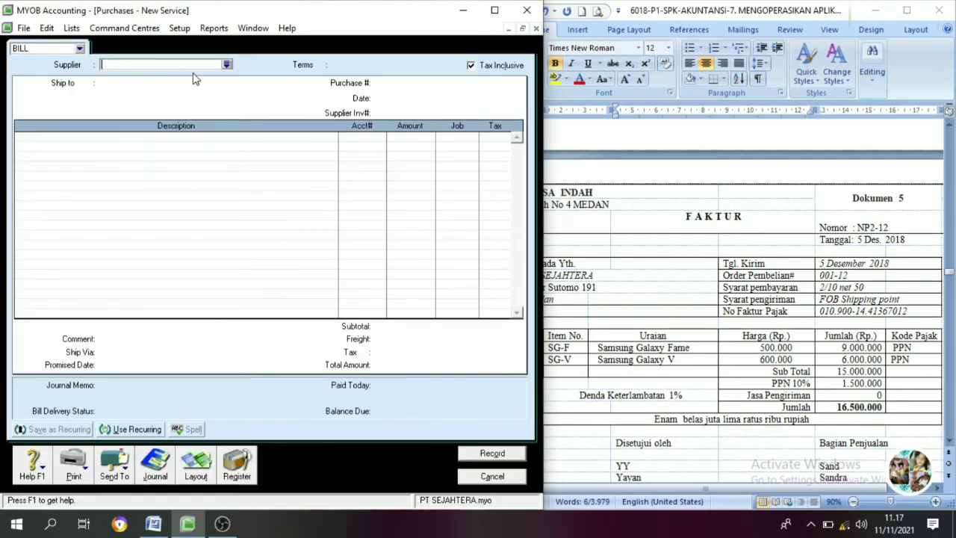
left_click(227, 65)
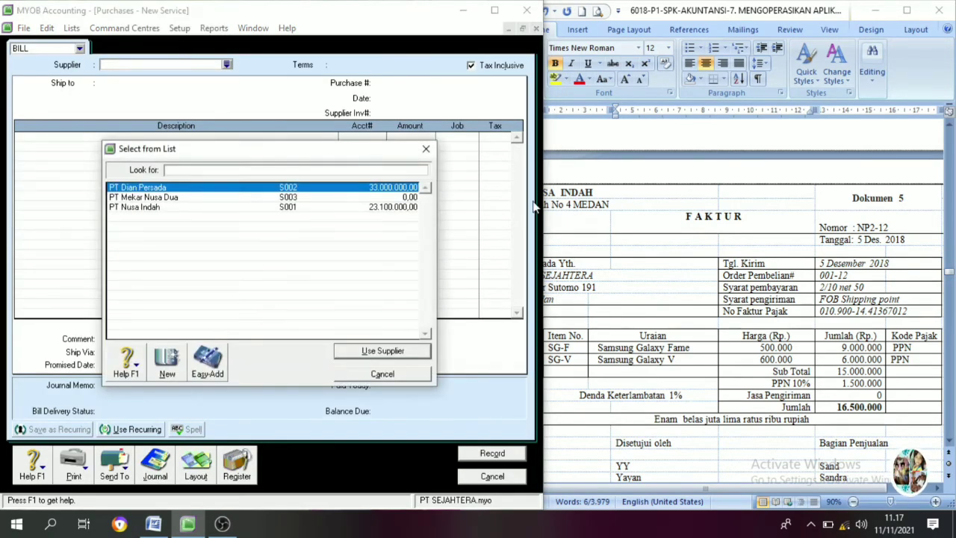
left_click(157, 197)
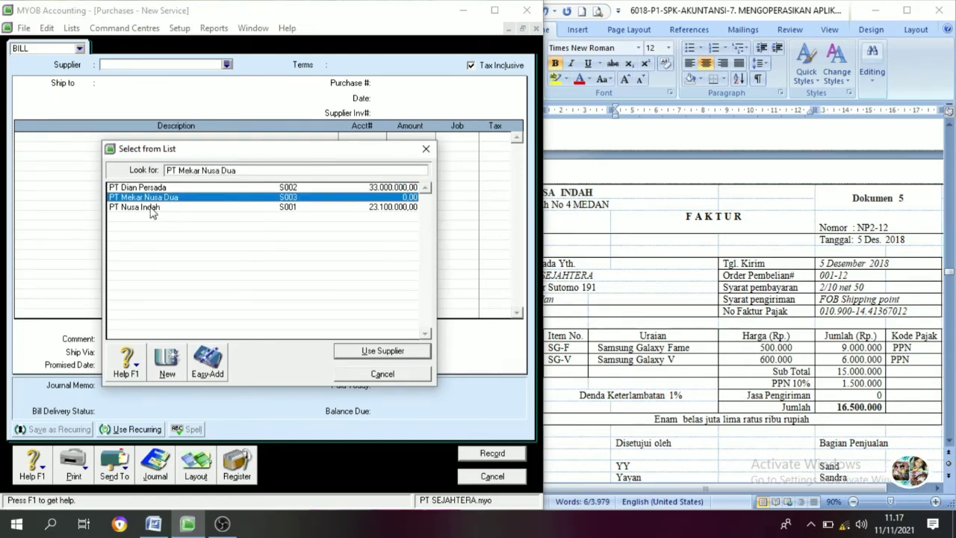
left_click(148, 208)
key("alt+Tab")
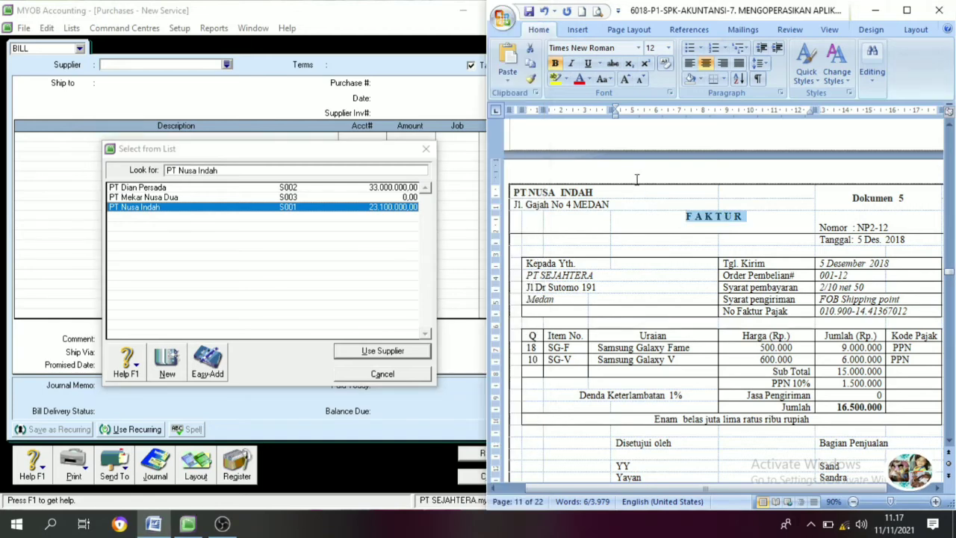
left_click(391, 351)
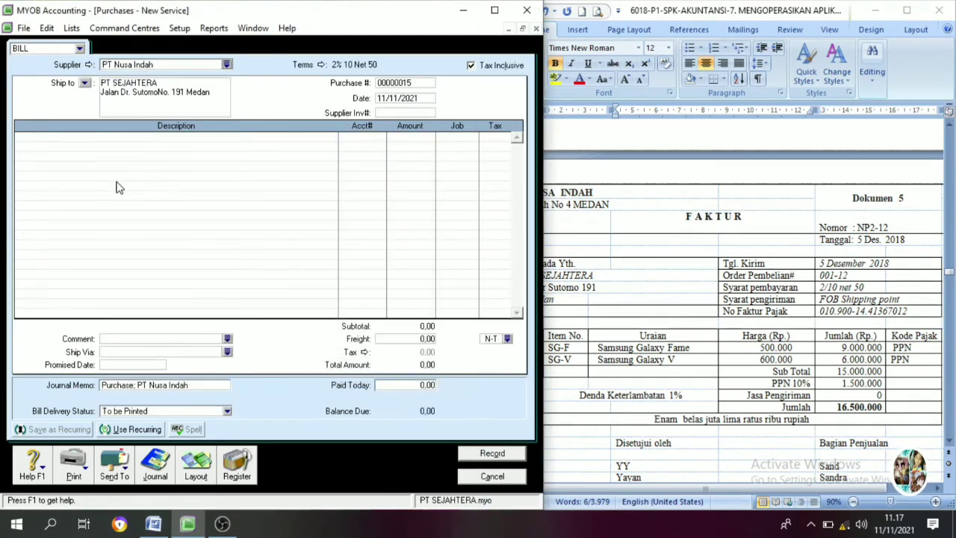
Step: Change the purchase bill to the Item layout and turn off tax-inclusive pricing
left_click(196, 476)
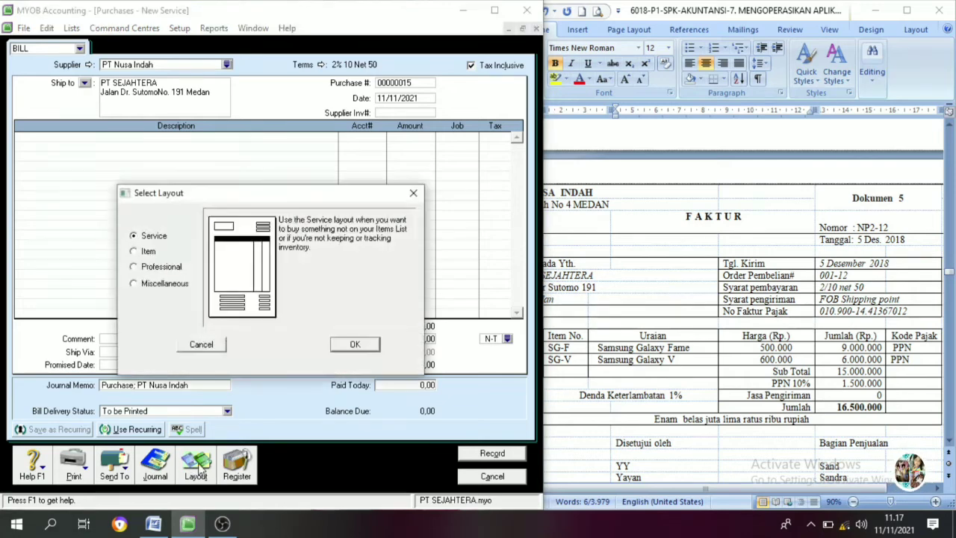
left_click(134, 251)
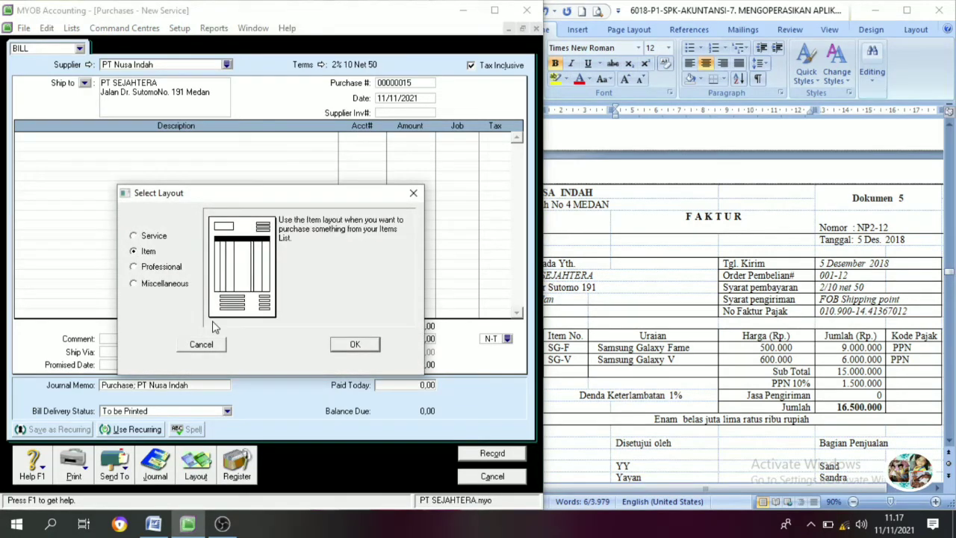
left_click(338, 346)
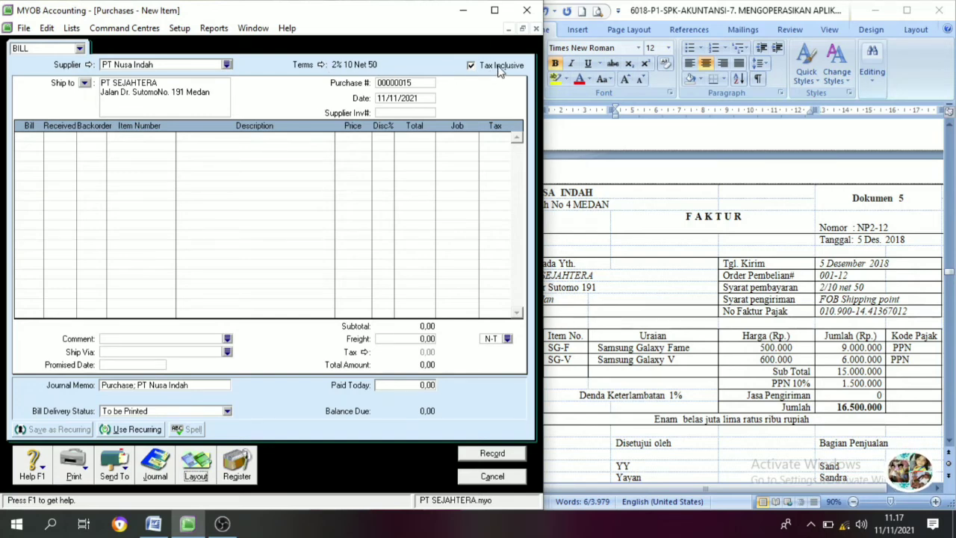
left_click(472, 67)
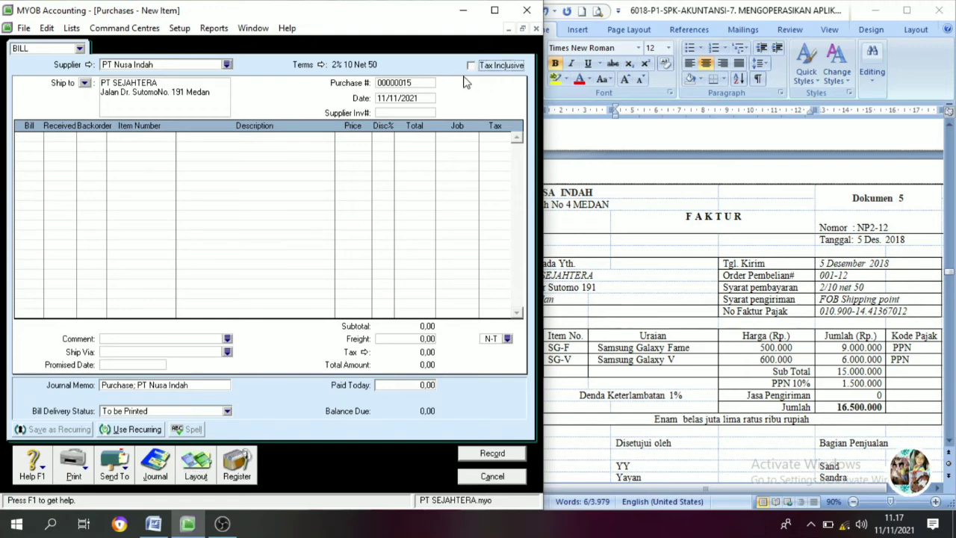
Step: Copy the invoice number NP2-12 from Dokumen 5 into the bill's purchase number
left_click(416, 85)
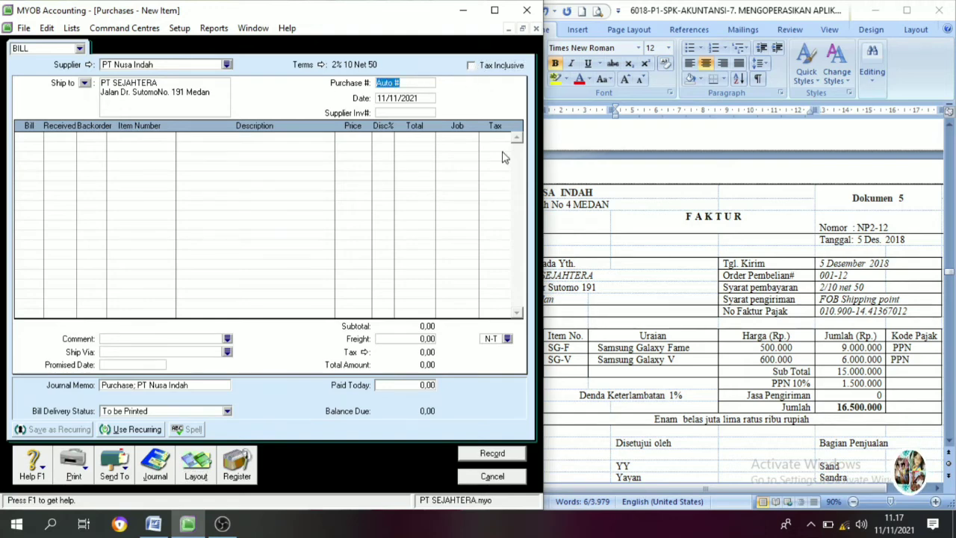
left_click(889, 227)
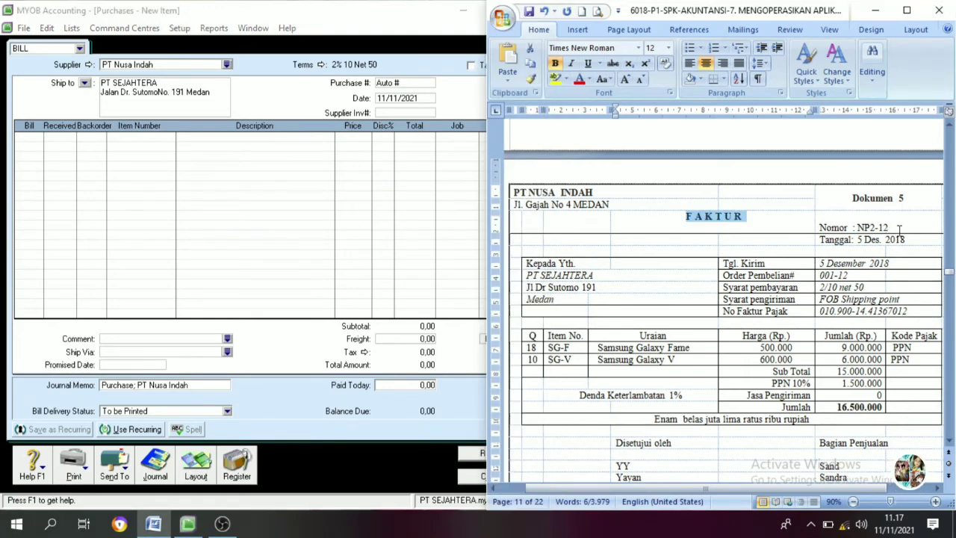
left_click_drag(900, 232, 861, 235)
key("ctrl+c")
left_click(424, 89)
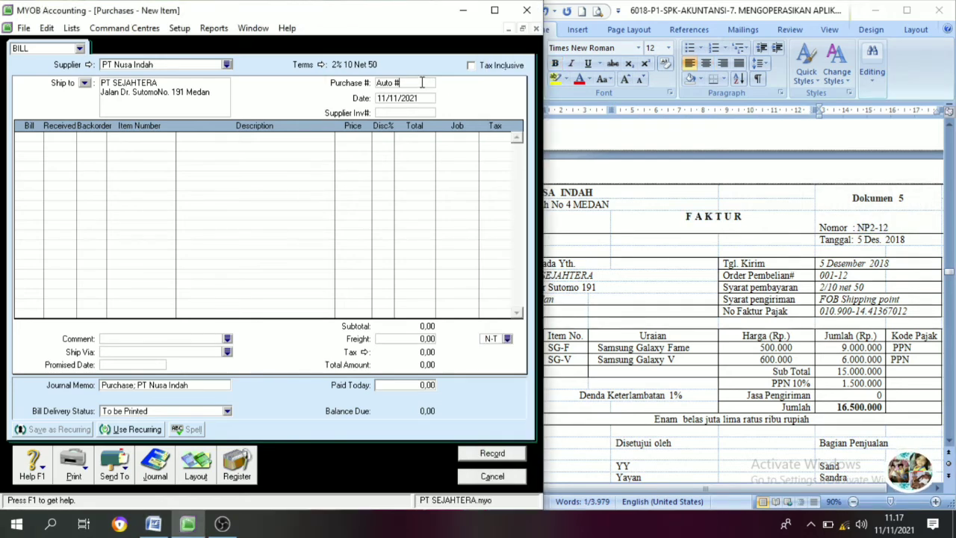
key("ctrl+v")
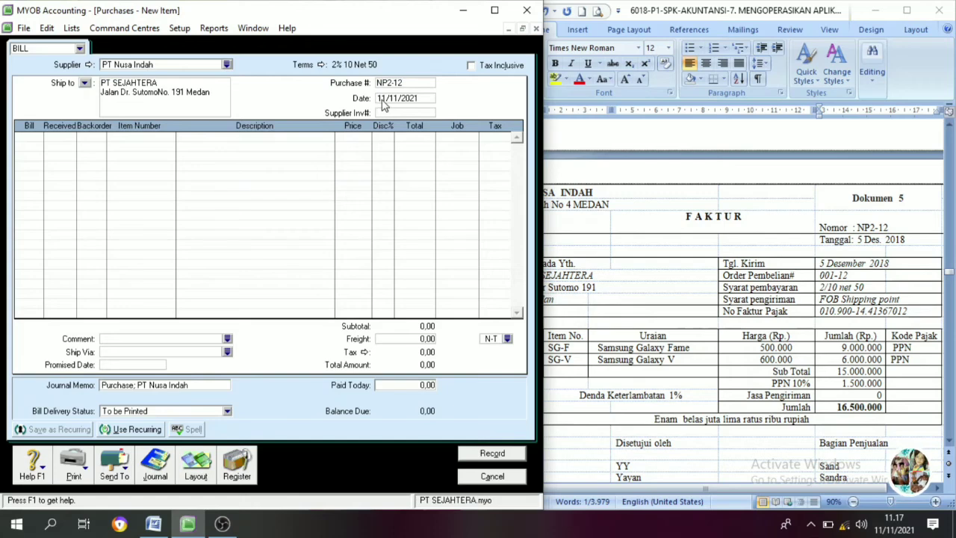
Step: Set the purchase bill's date to 5/12/2018
left_click(383, 101)
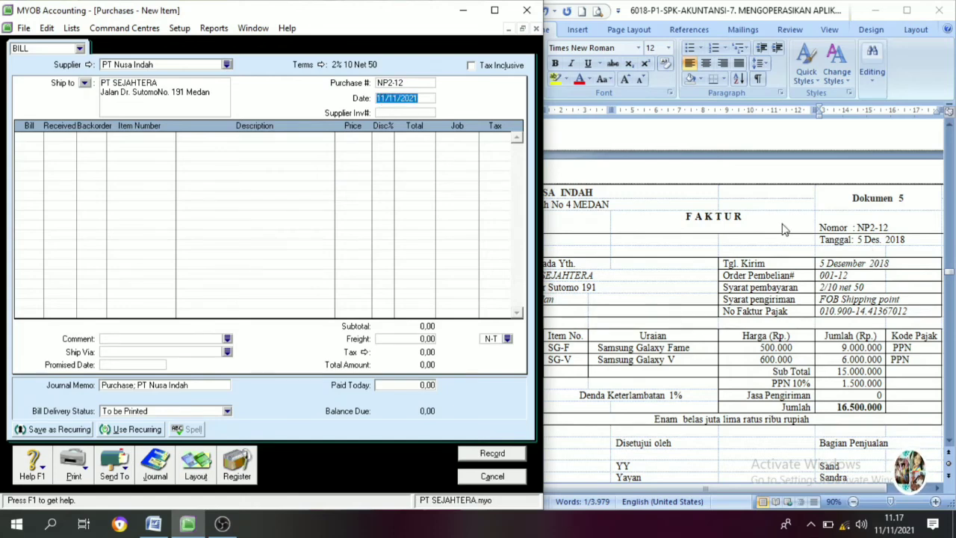
left_click(380, 98)
key("BackSpace")
key("BackSpace")
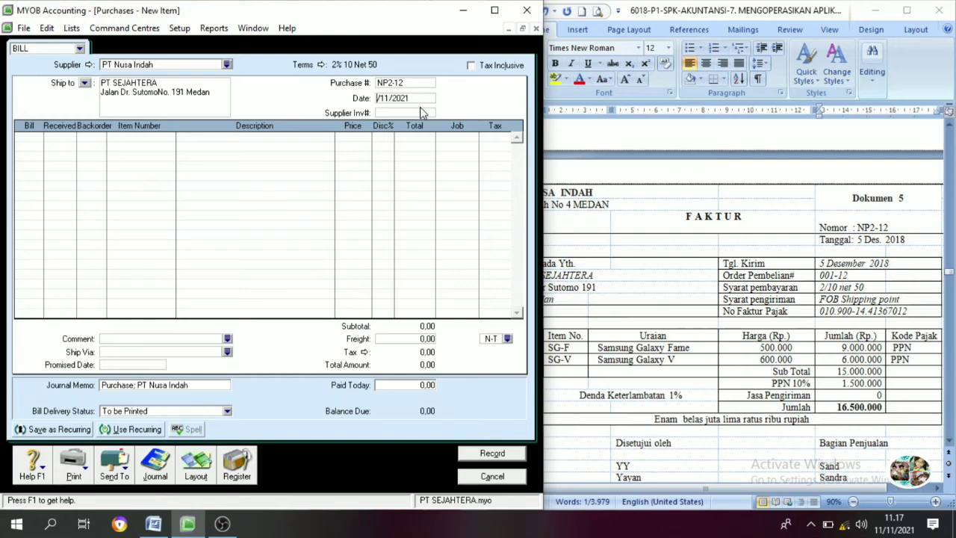
type("0")
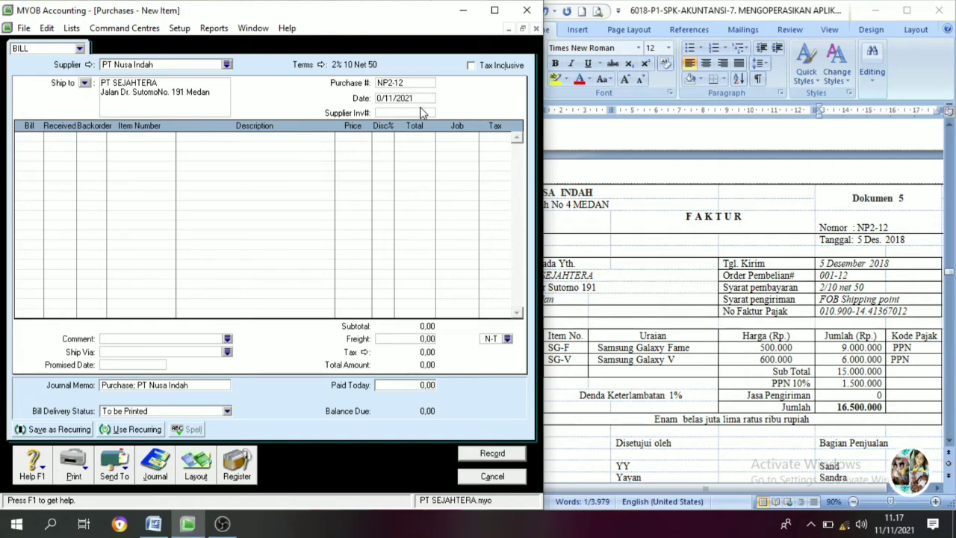
key("BackSpace")
type("5/12")
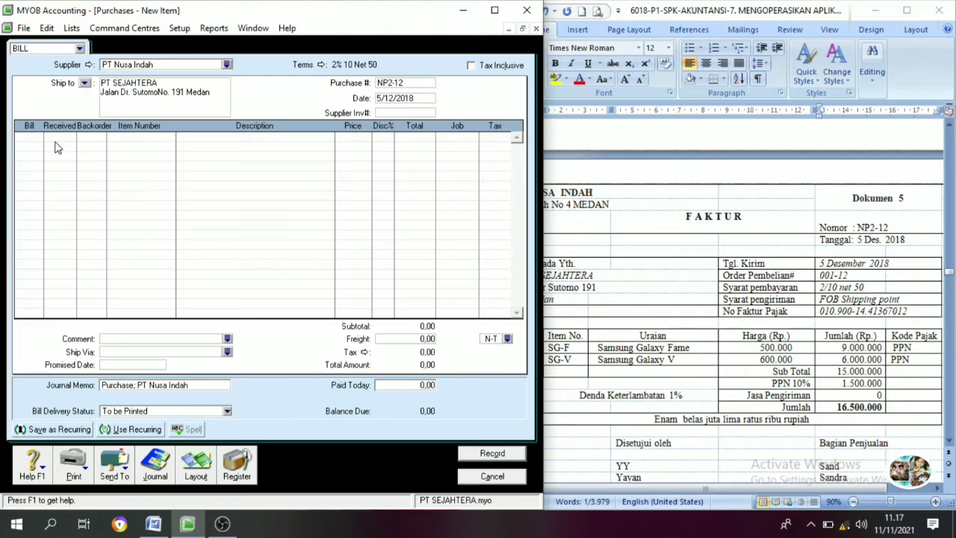
Step: Enter a quantity of 18 for item SG-F, Samsung Galaxy Fame, on the first line of the purchase bill
left_click(578, 321)
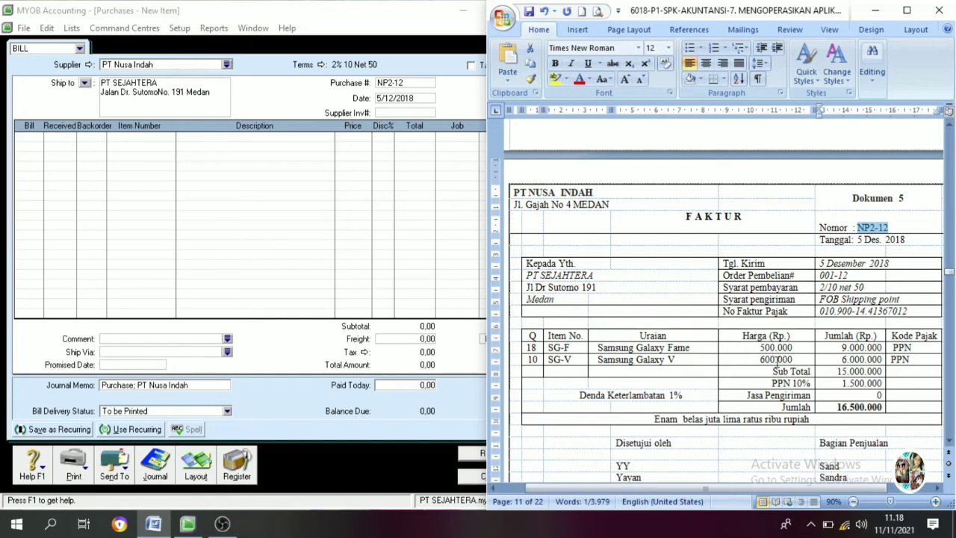
left_click(37, 138)
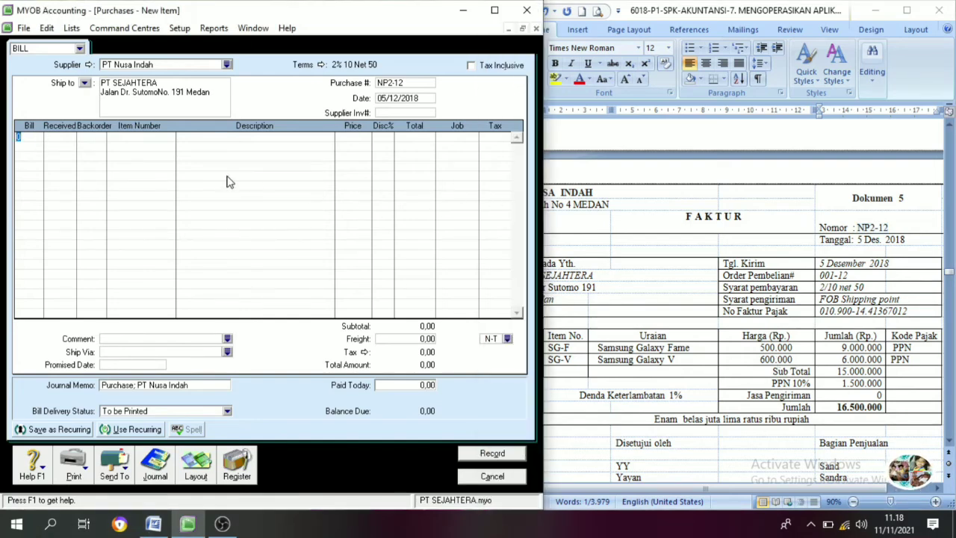
type("18")
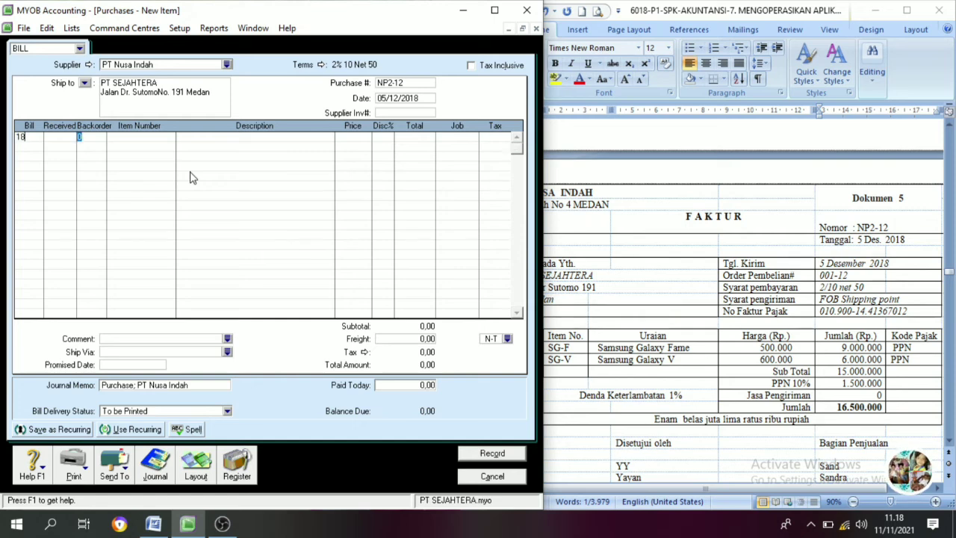
key("Tab")
key("Tab")
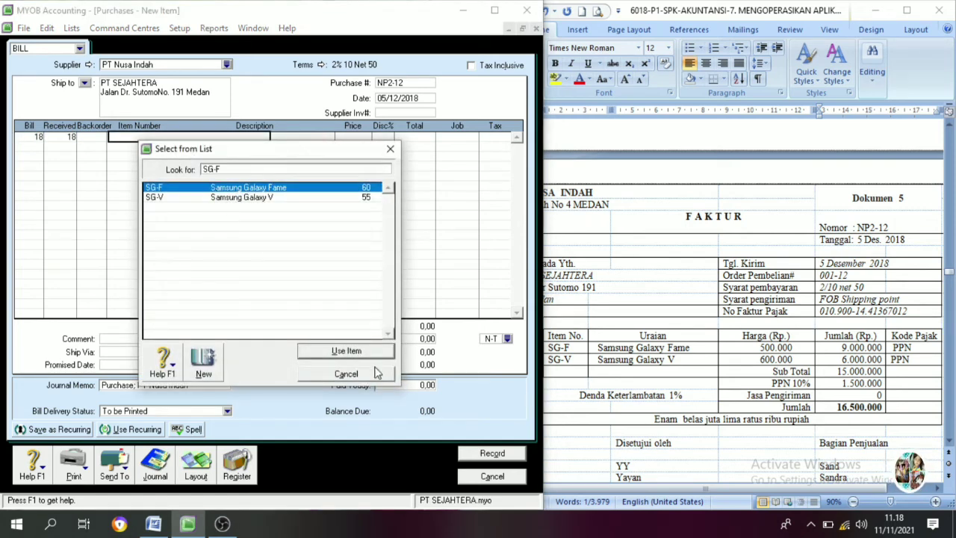
left_click(351, 351)
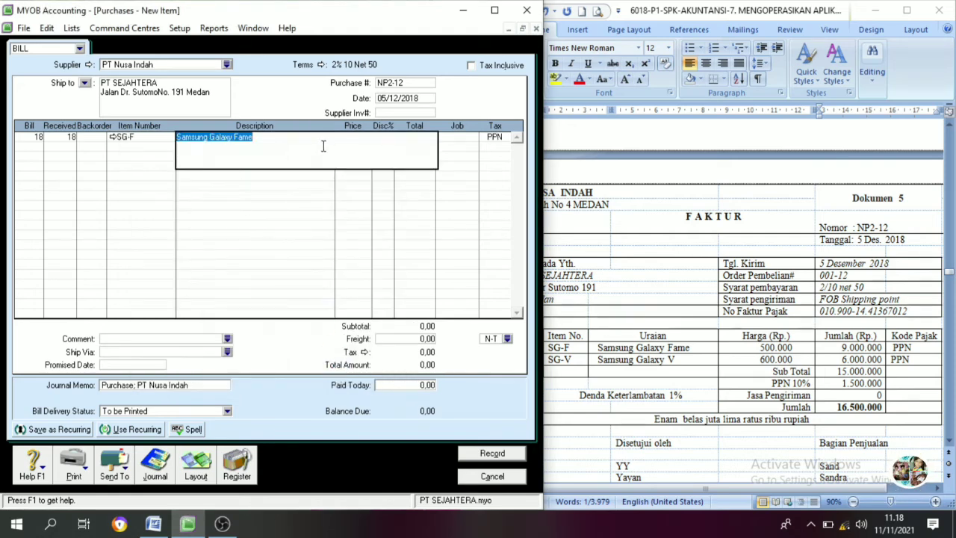
Step: Set the unit price of the Samsung Galaxy Fame line to 500000
key("Tab")
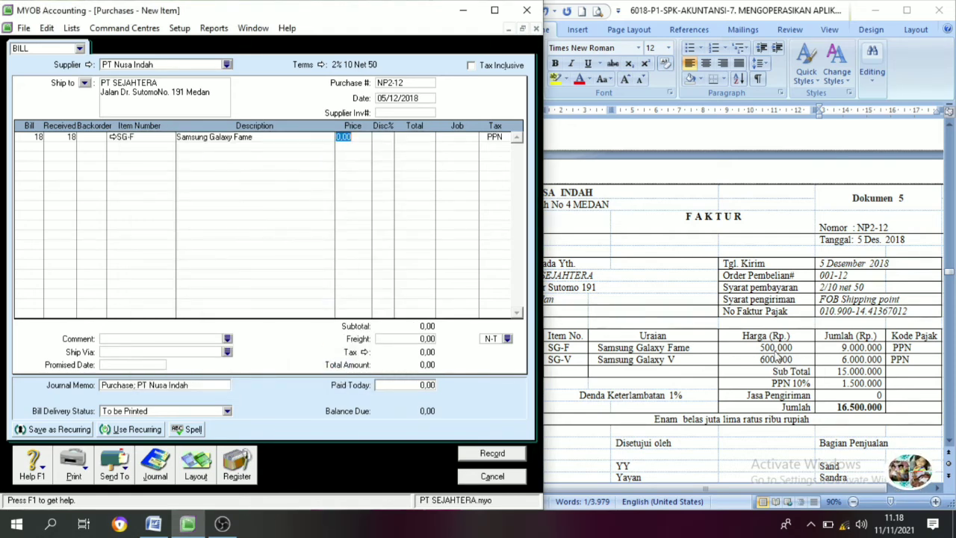
type("500.0")
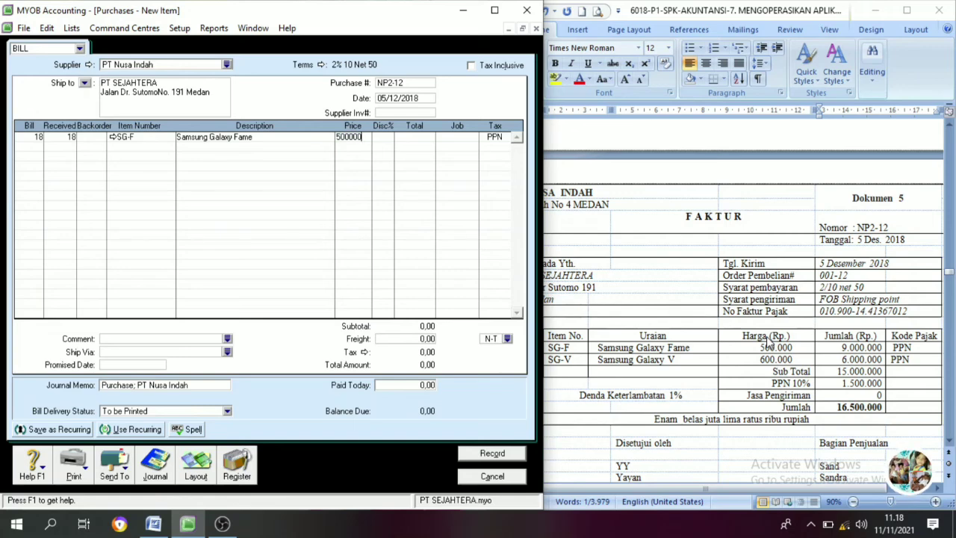
type("00")
key("Tab")
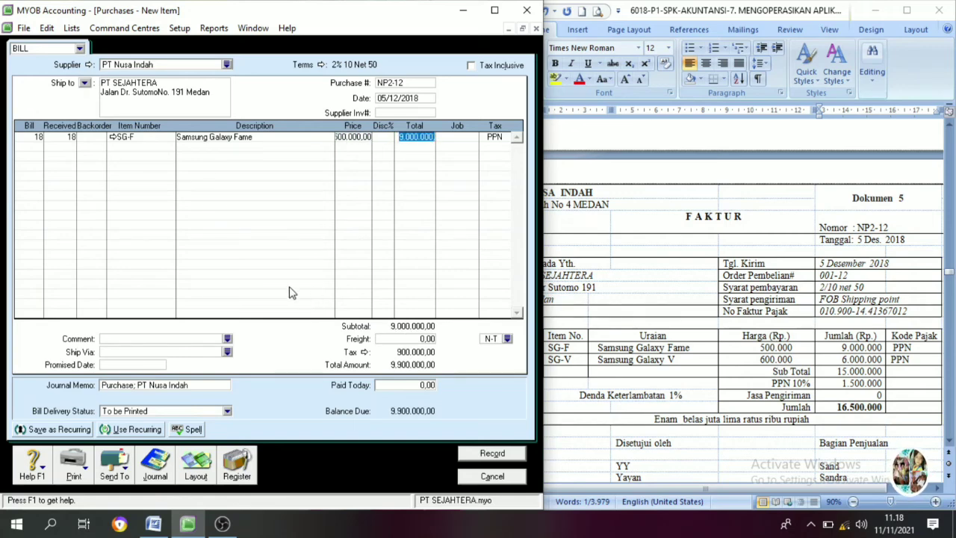
Step: Add a second bill line with quantity 10 of item SG-V, Samsung Galaxy V, following Dokumen 5
left_click(35, 147)
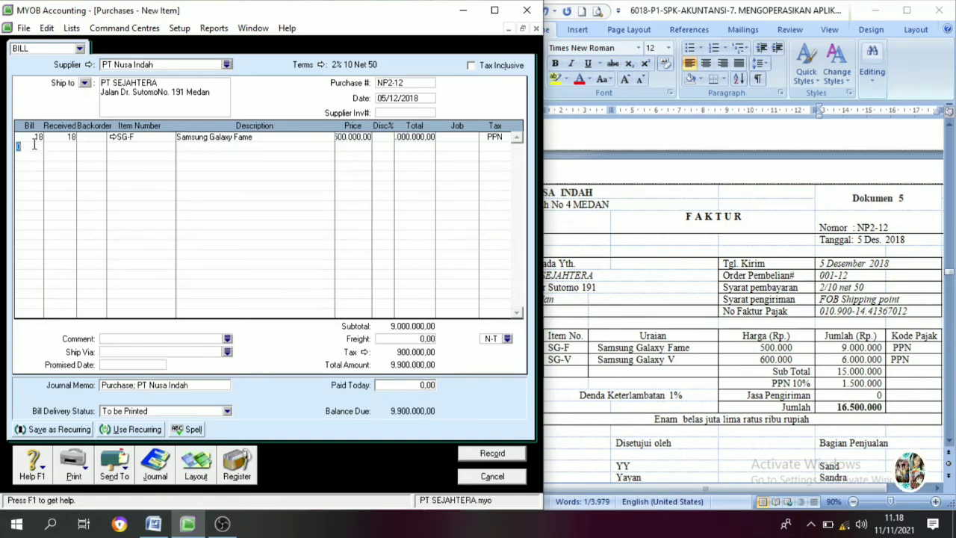
left_click(601, 322)
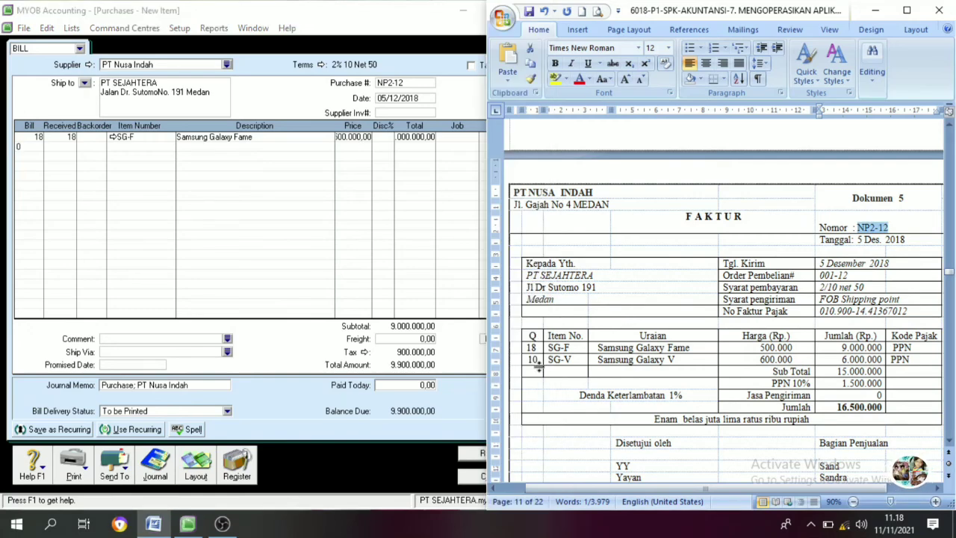
left_click(33, 147)
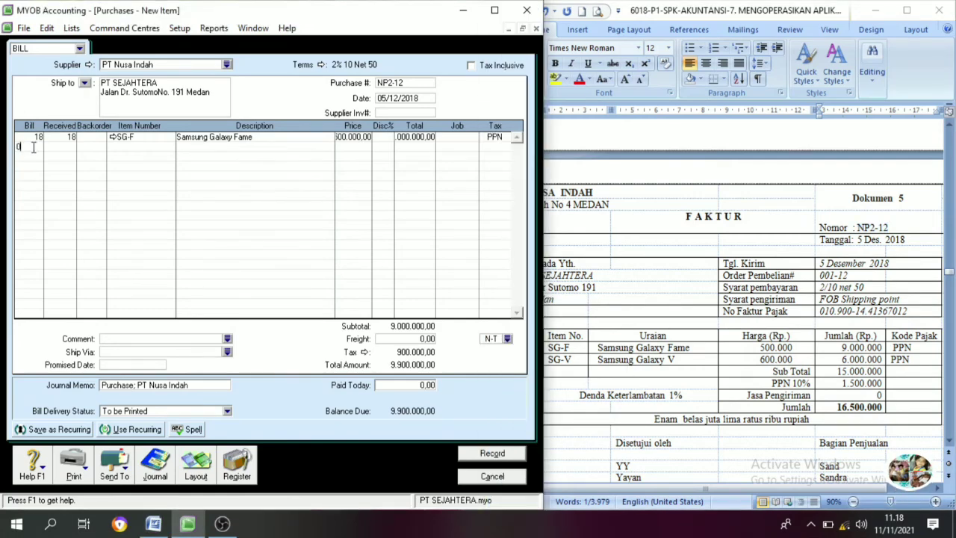
type("10")
key("Tab")
key("Tab")
key("Tab")
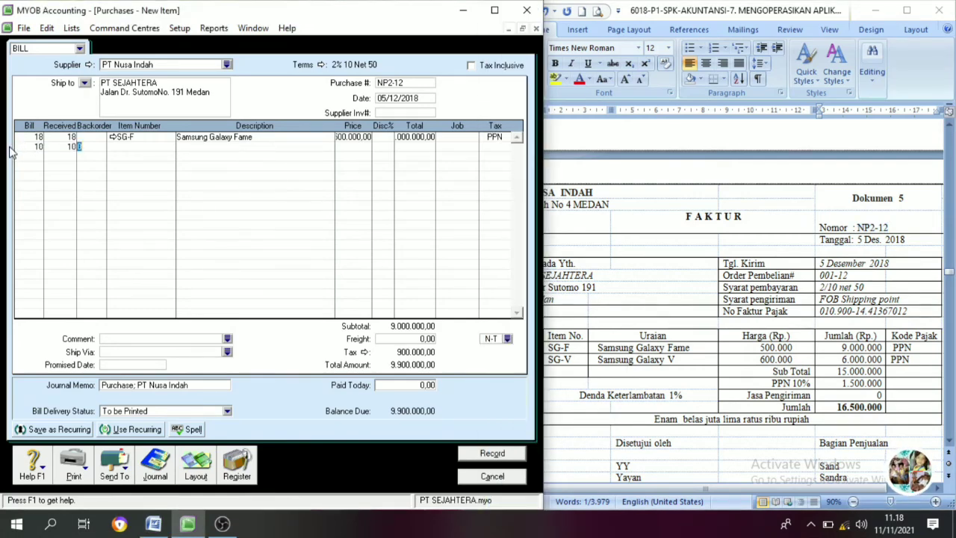
left_click(246, 197)
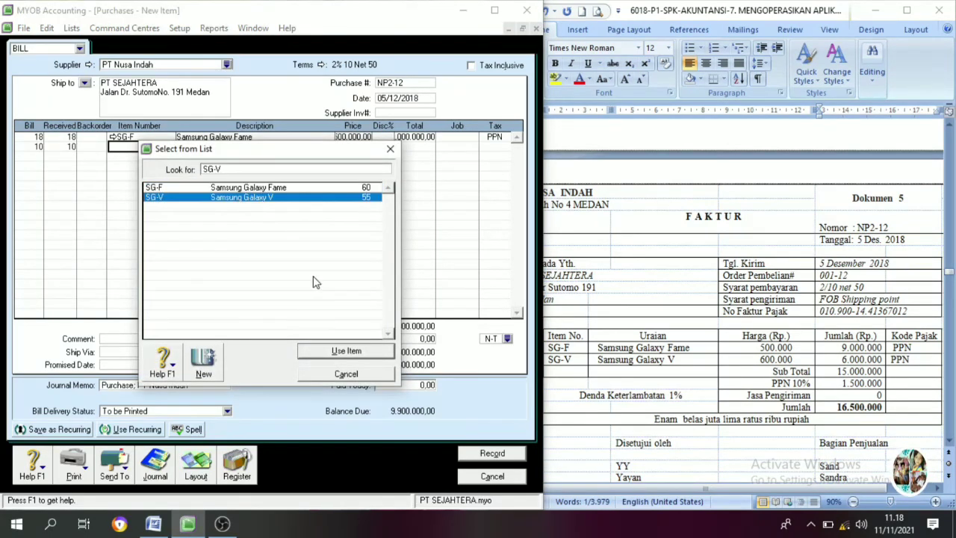
left_click(345, 350)
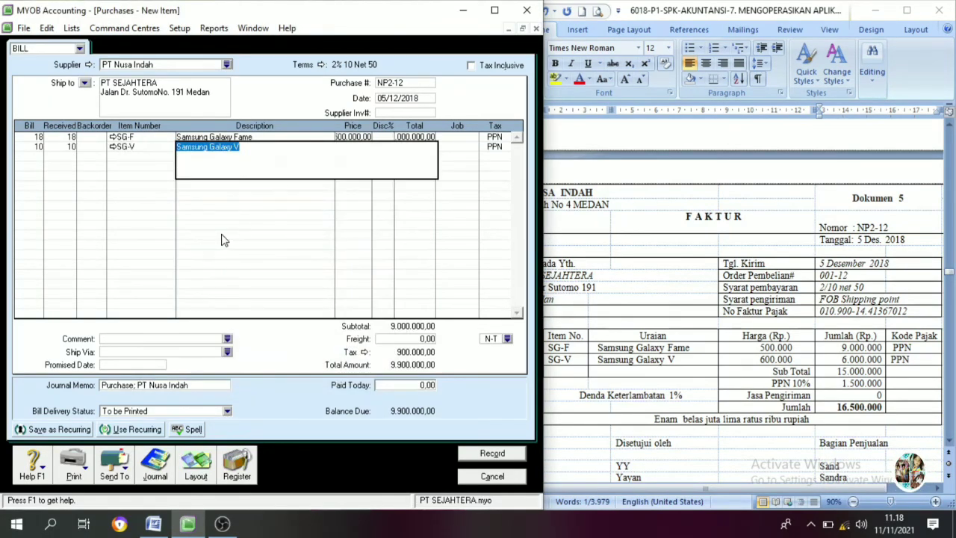
Step: Set the unit price of the Samsung Galaxy V line to 600000
key("Tab")
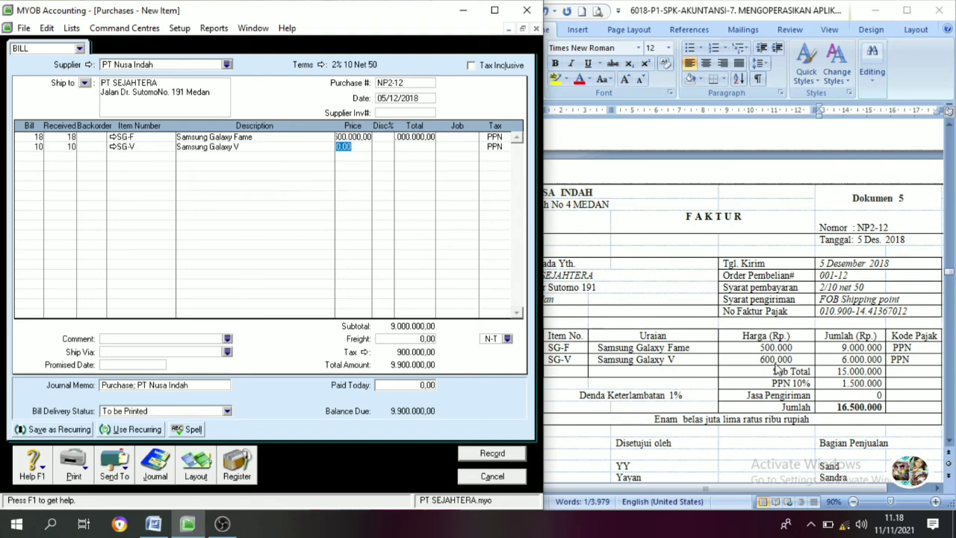
type("600000")
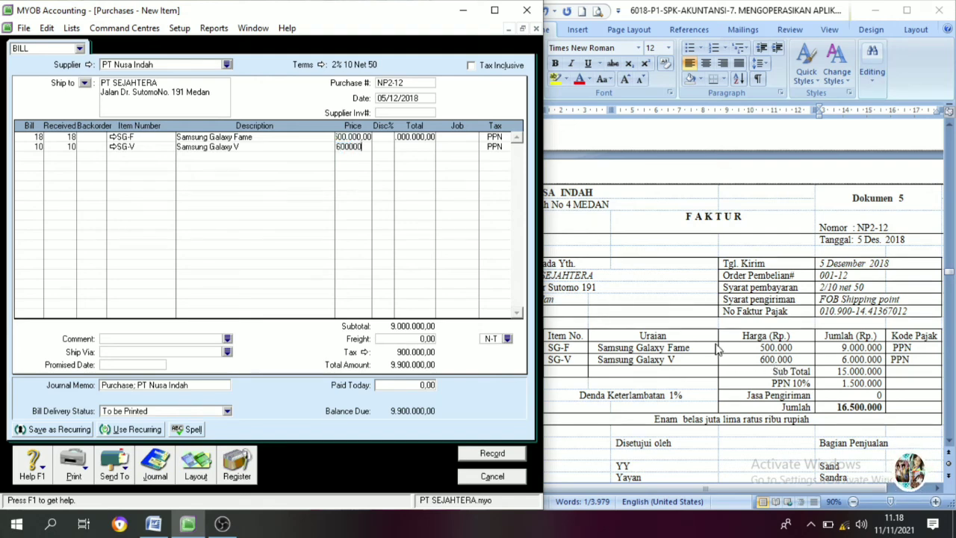
key("Tab")
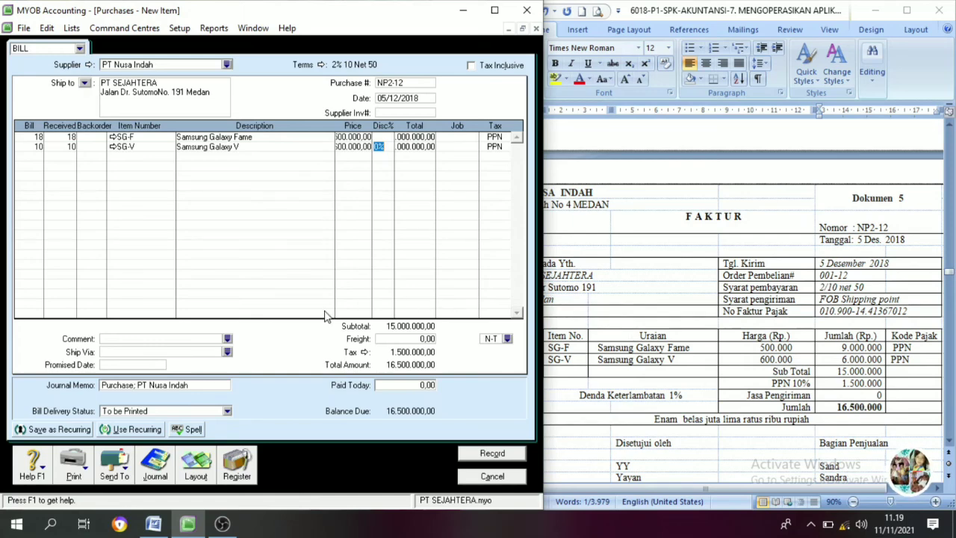
Step: Record purchase bill NP2-12 and close the purchase entry window
key("Tab")
key("Tab")
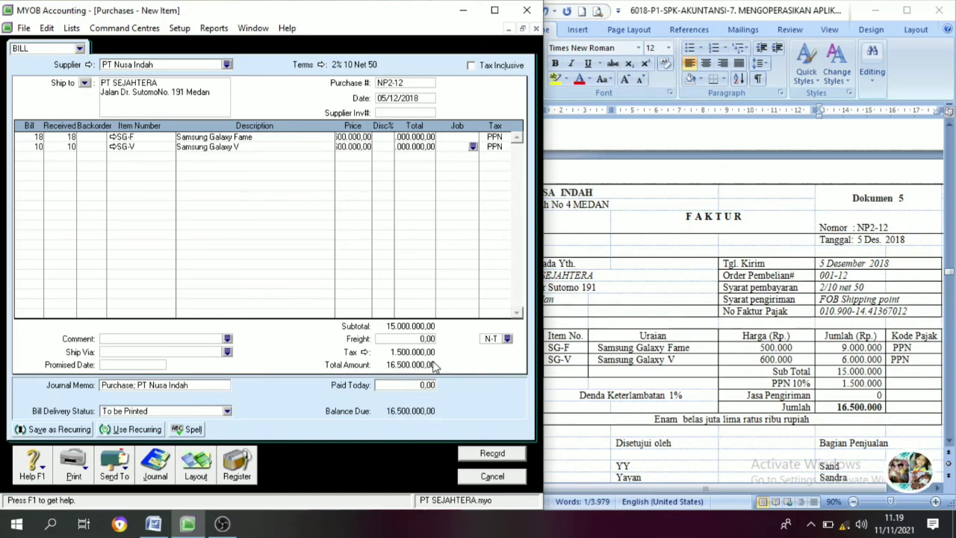
key("Tab")
left_click(493, 454)
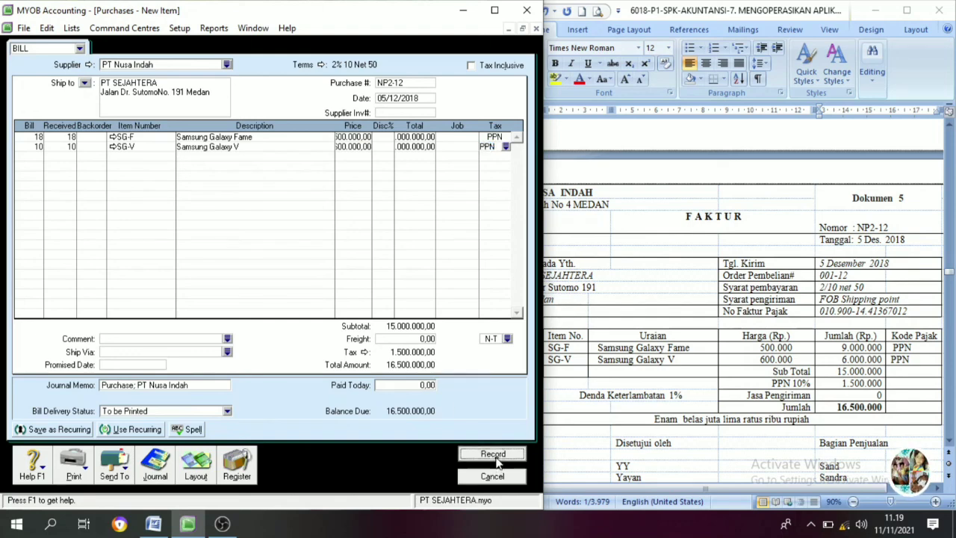
left_click(492, 476)
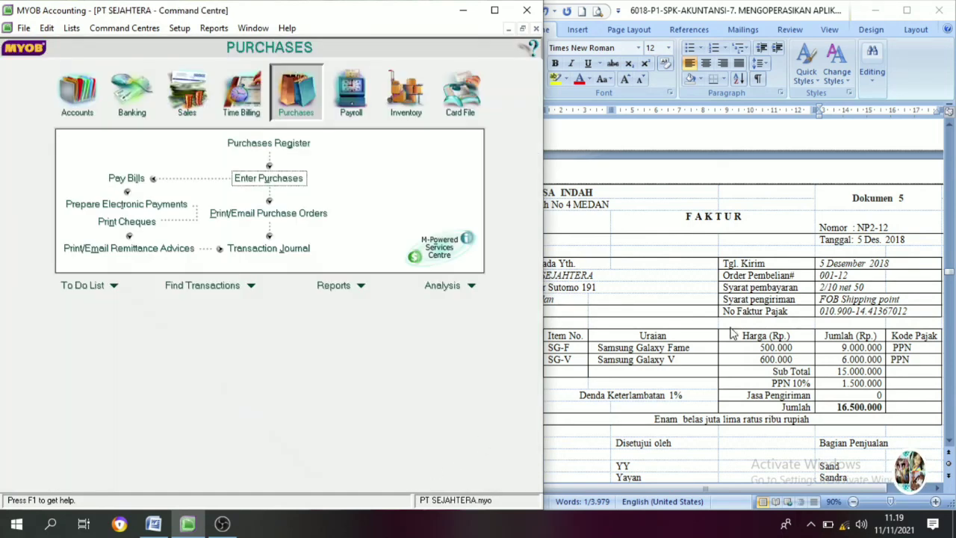
Step: Return from the invoice document to MYOB and maximize its Purchases command centre window
double_click(873, 228)
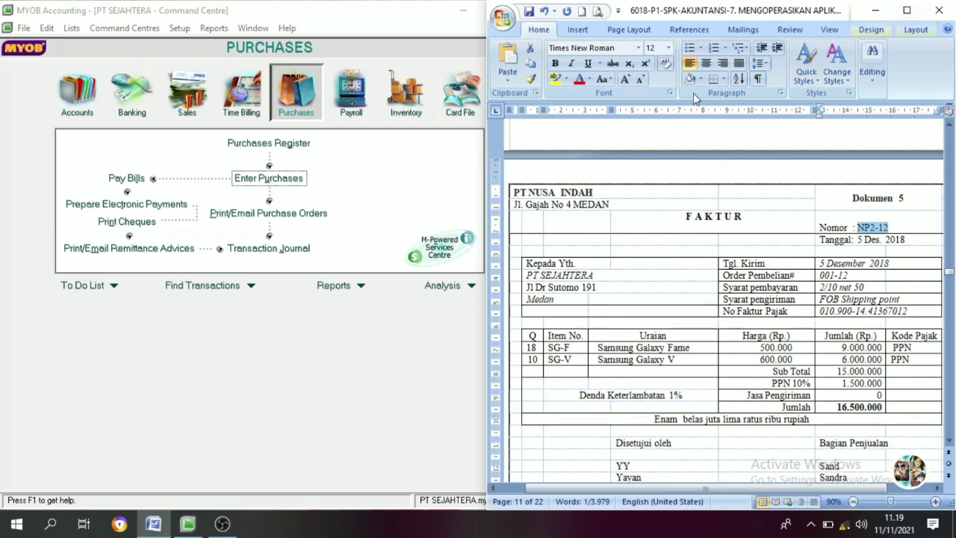
left_click(376, 18)
left_click(491, 15)
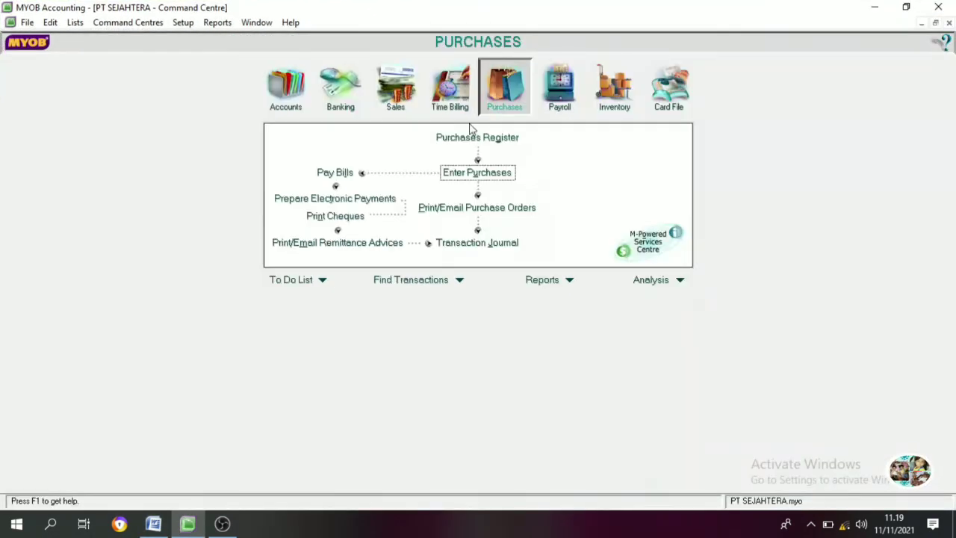